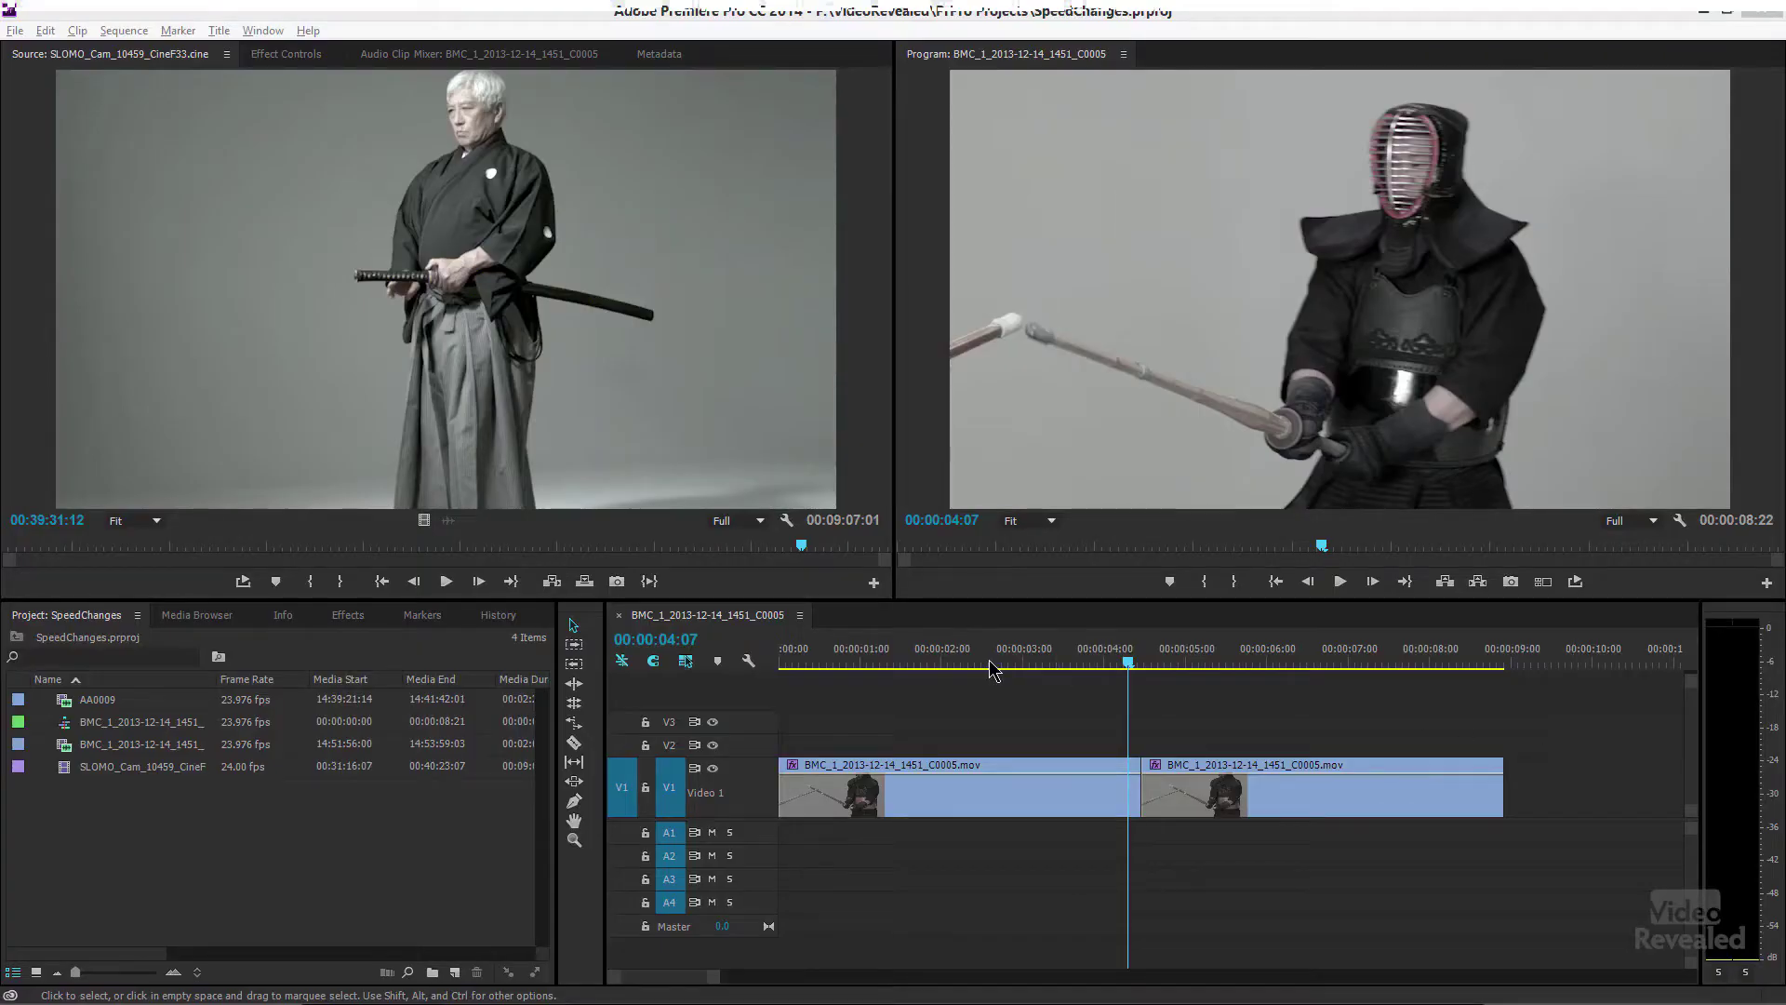
- Scrub the playhead back to about 00:00:01:09 near the start of the kendo sequence
{"action": "left_click_drag", "start_coordinate": [994, 668], "coordinate": [890, 662]}
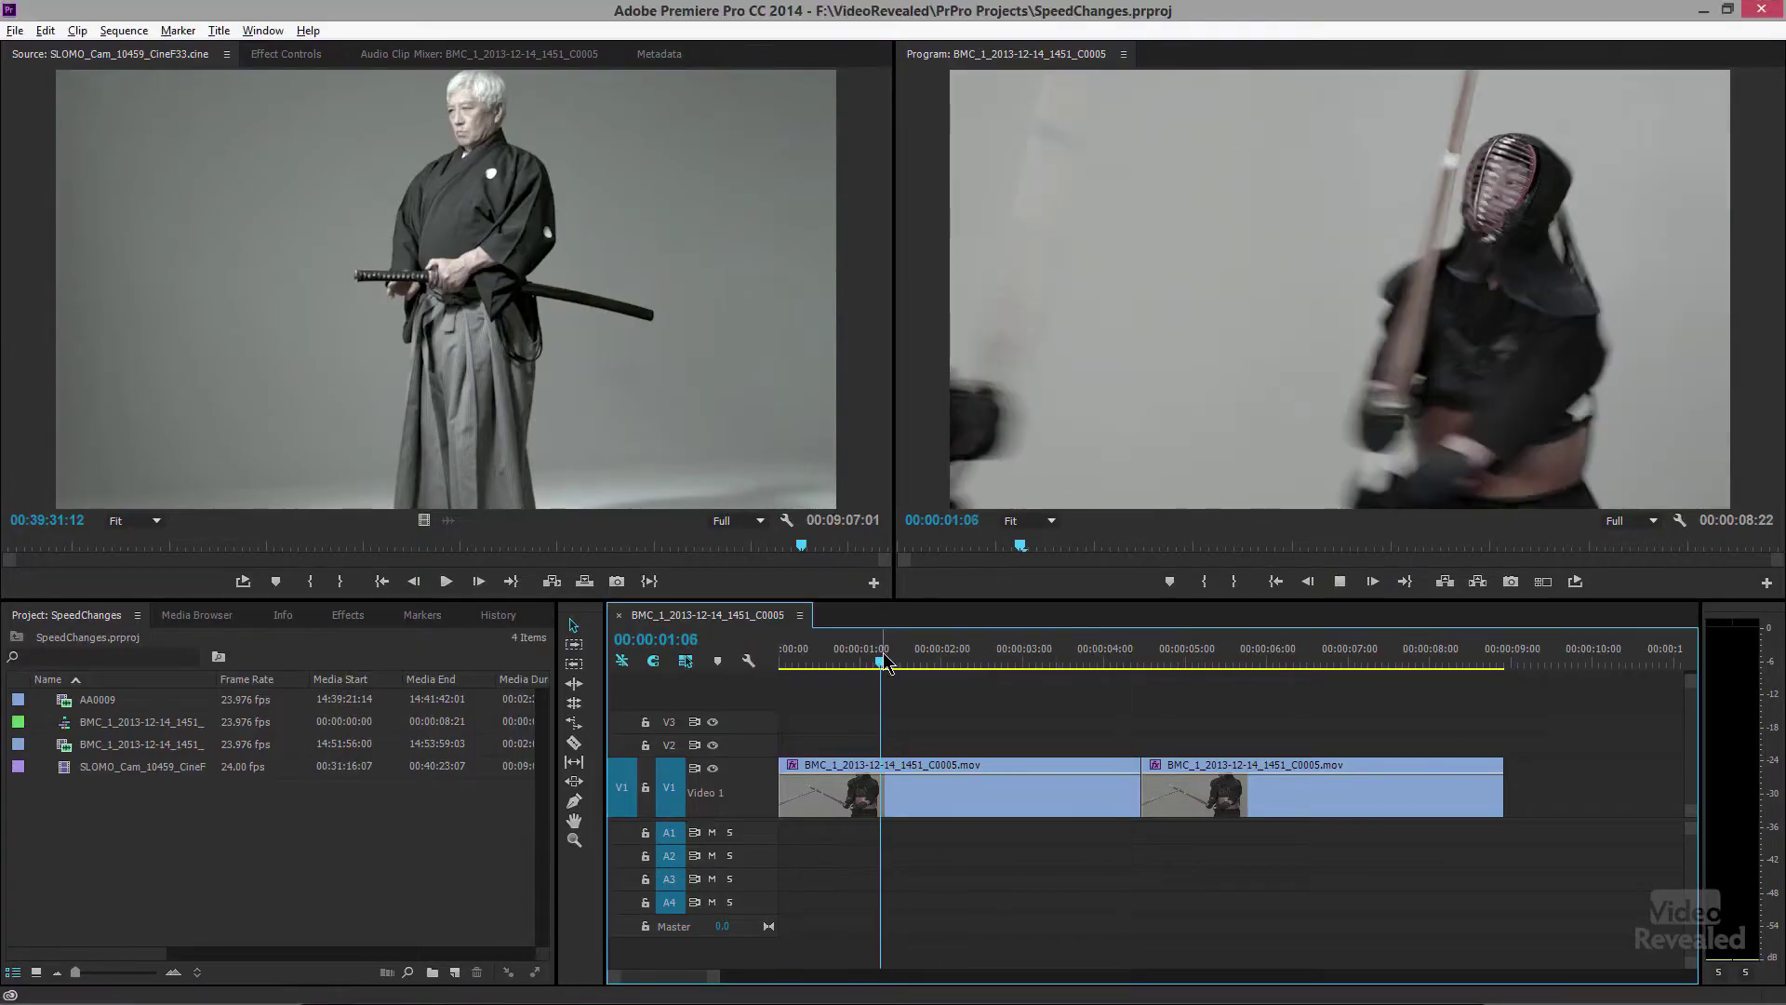
- Set the second kendo clip to 200% speed in Speed/Duration and play it back to check
{"action": "key", "text": "space"}
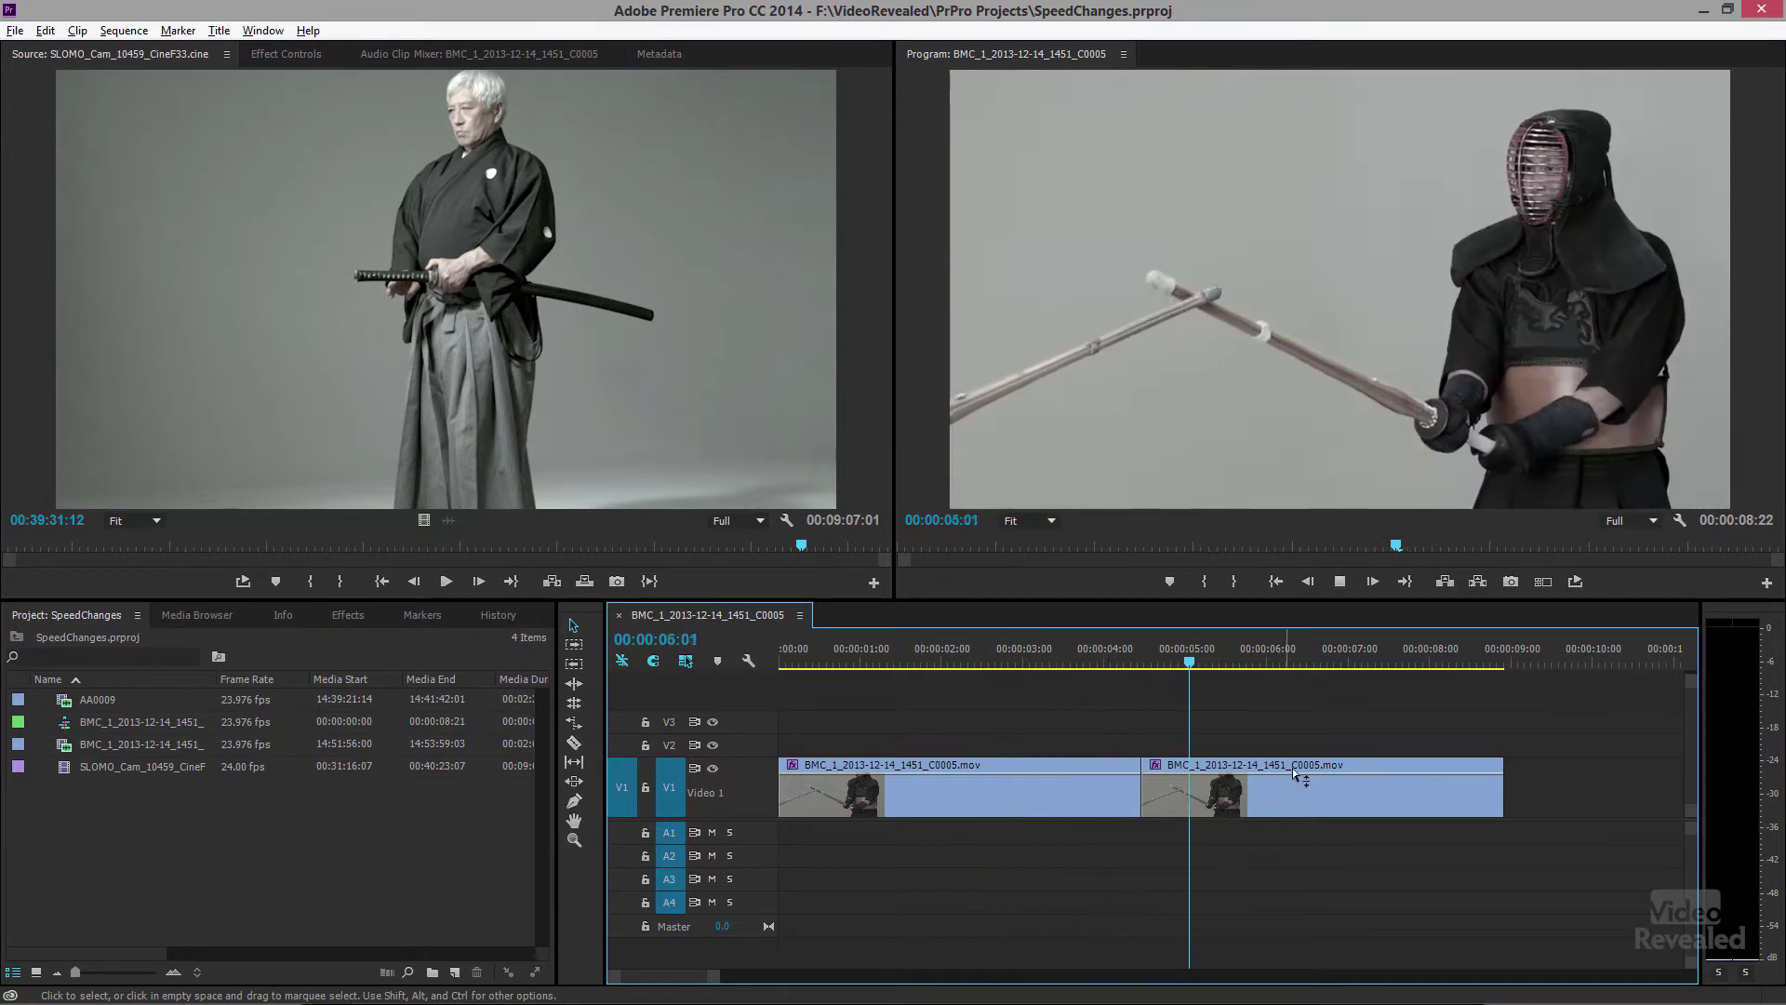
{"action": "key", "text": "space"}
{"action": "left_click", "coordinate": [1314, 805]}
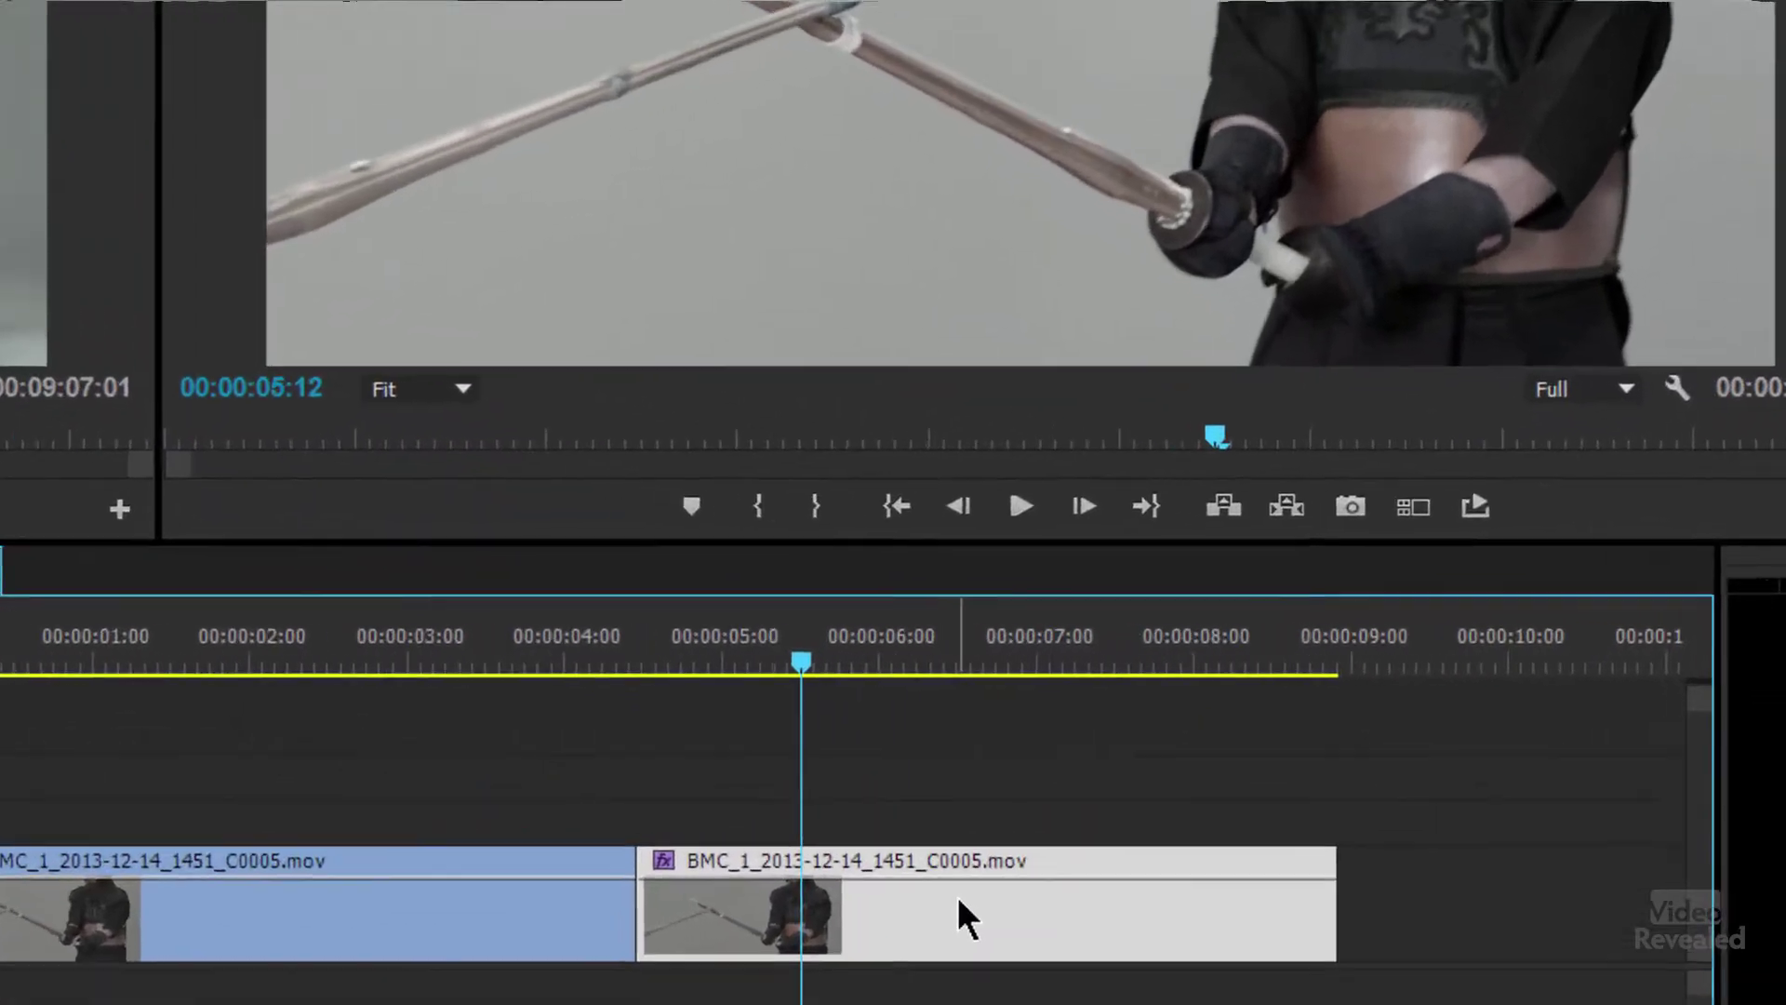
{"action": "right_click", "coordinate": [959, 899]}
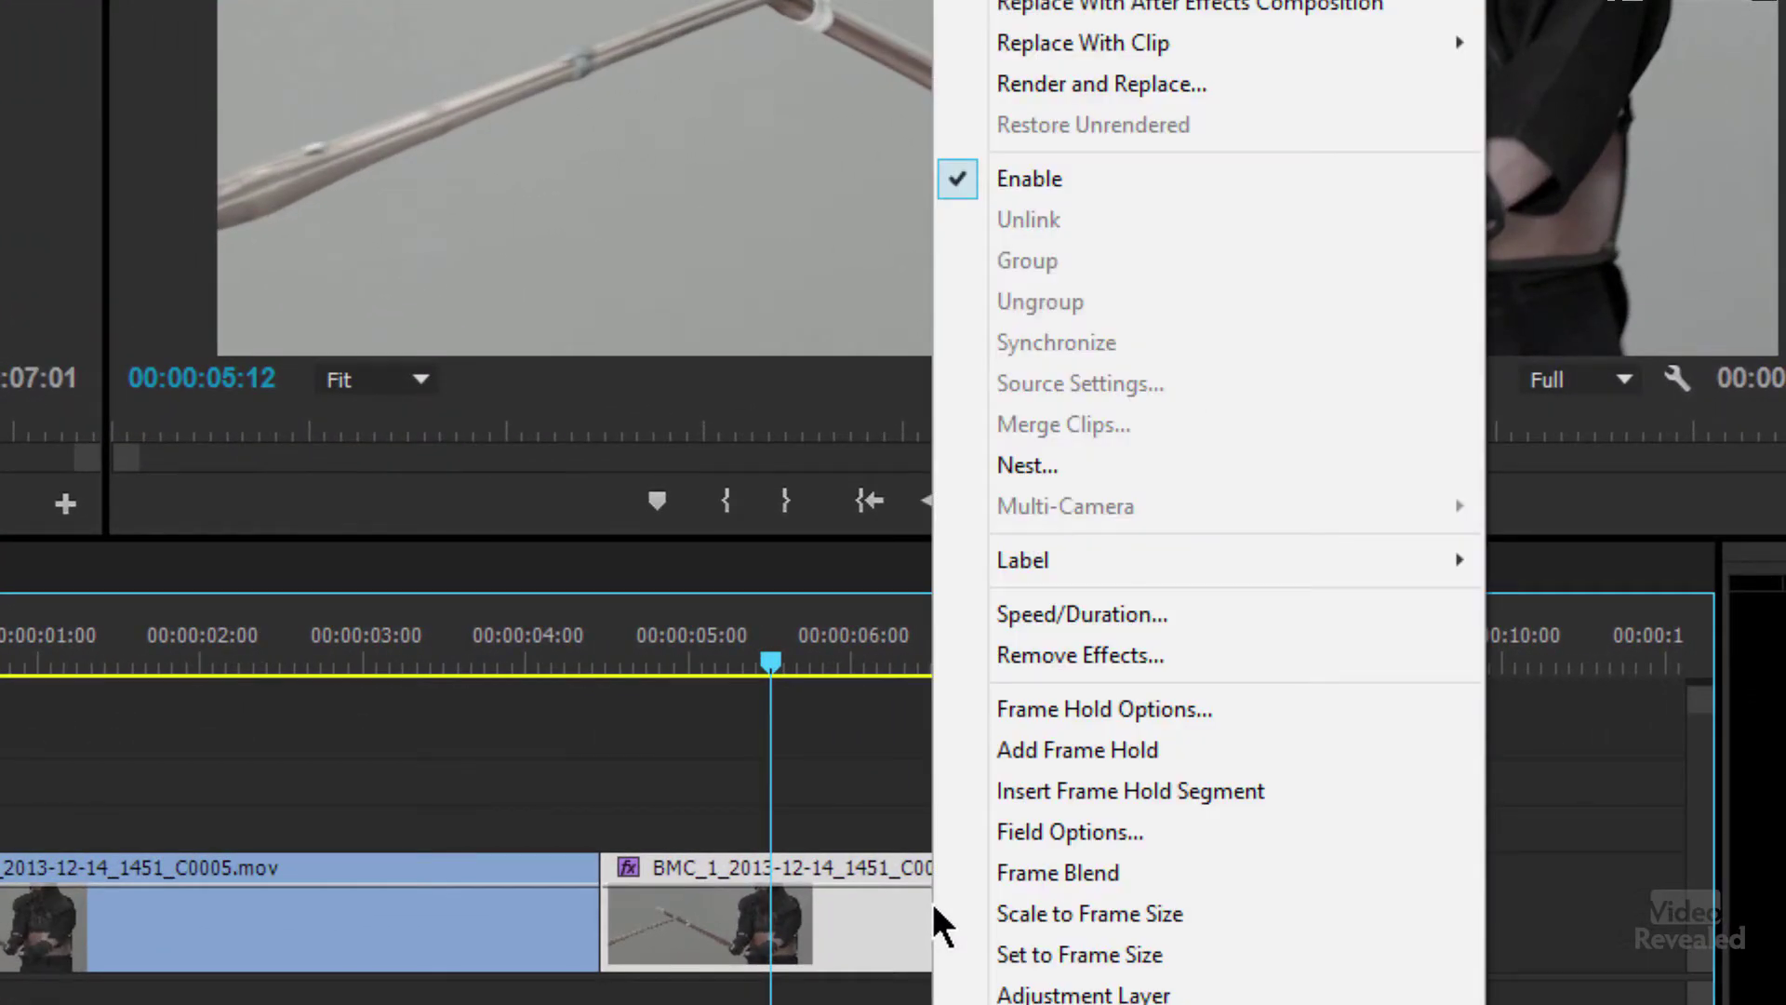
{"action": "left_click", "coordinate": [1129, 629]}
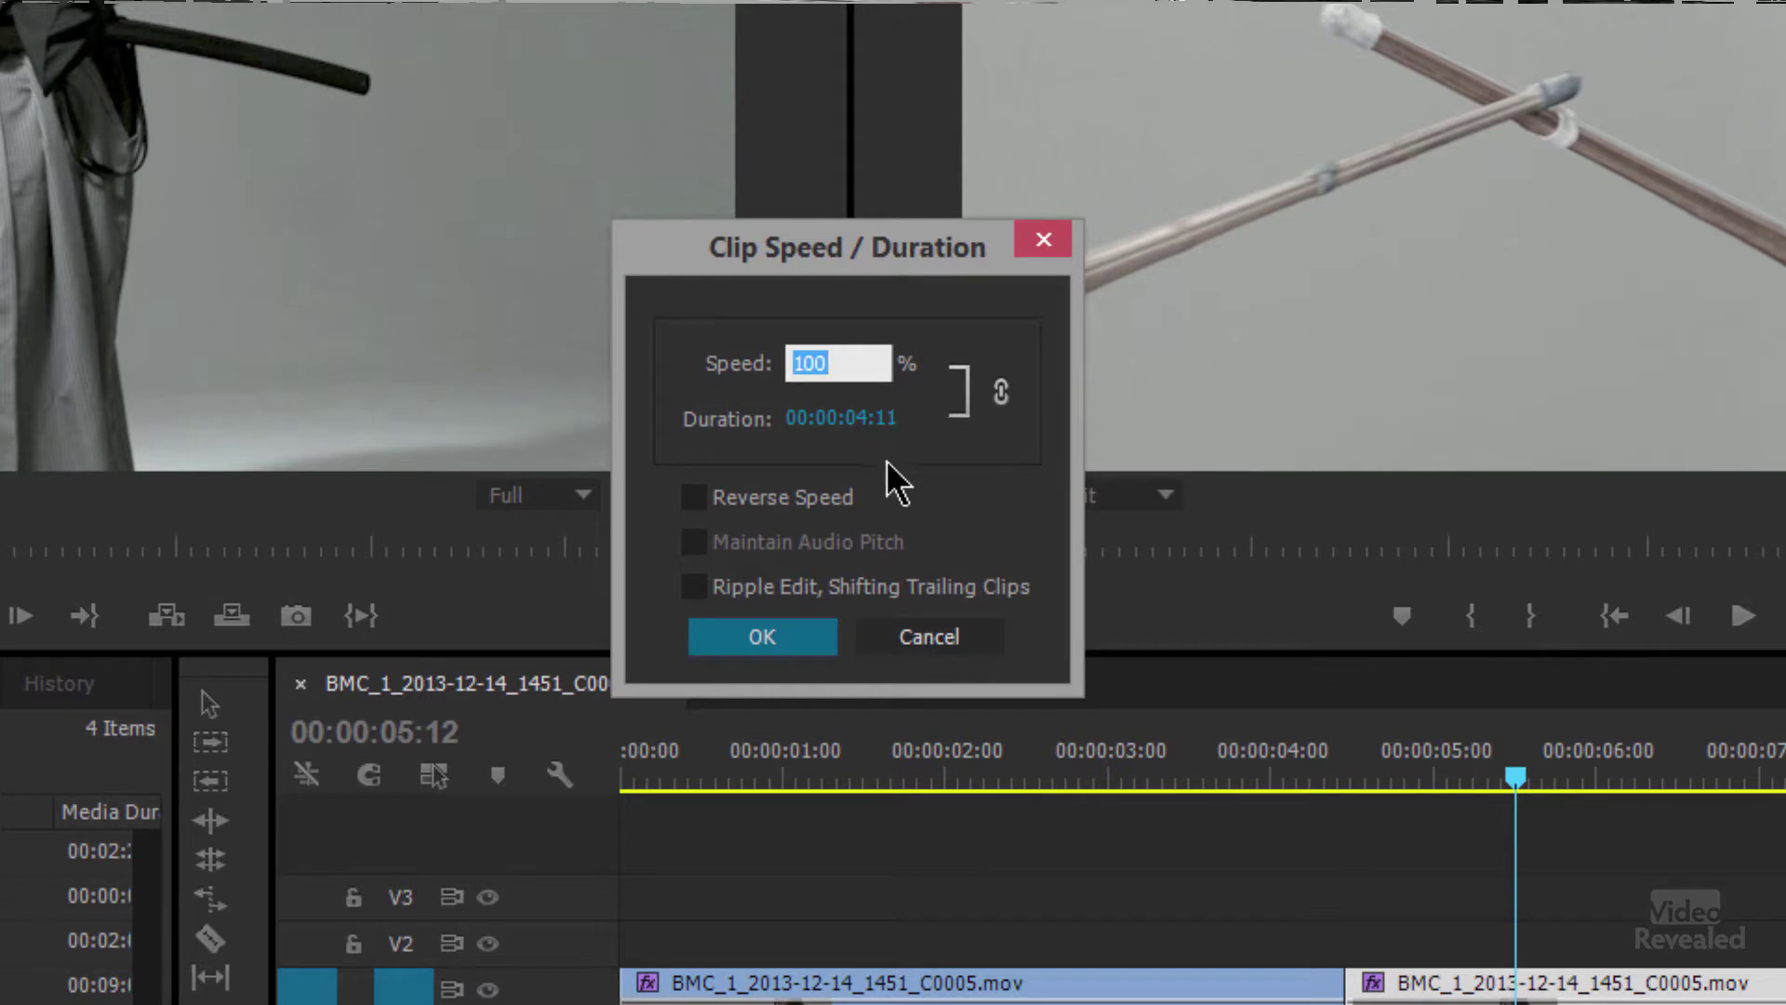
{"action": "type", "text": "200"}
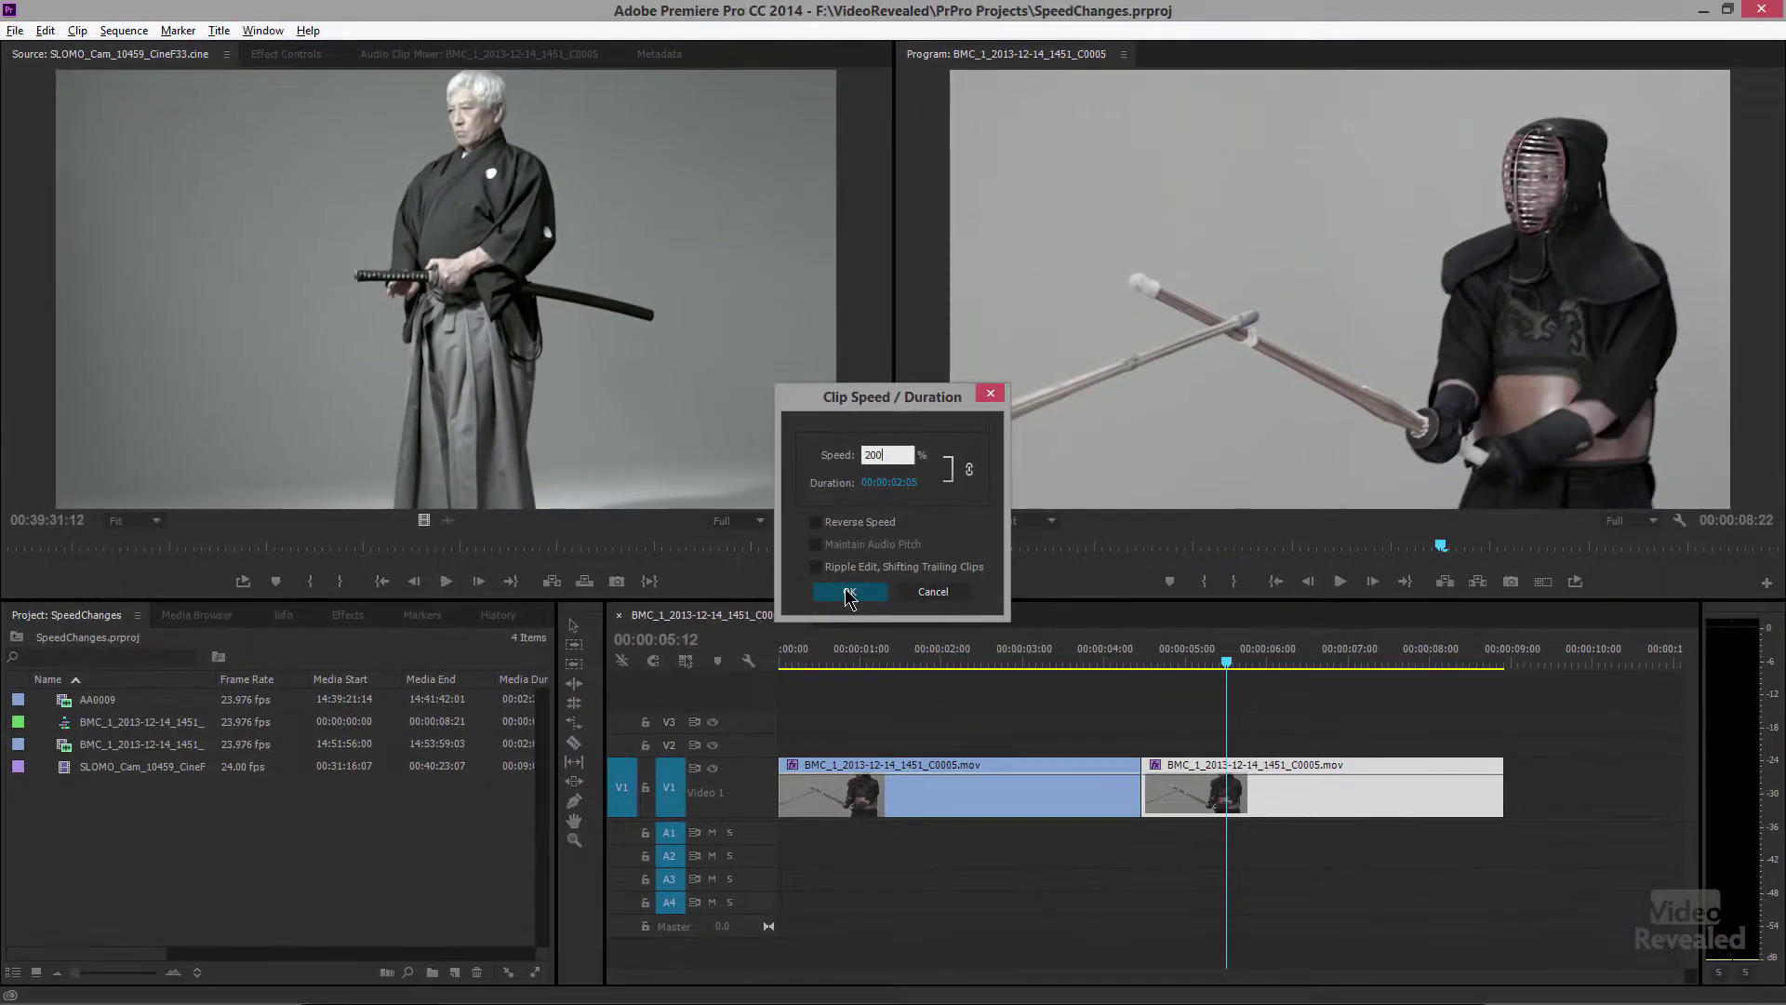
{"action": "left_click", "coordinate": [848, 593]}
{"action": "left_click_drag", "start_coordinate": [1214, 667], "coordinate": [1156, 664]}
{"action": "key", "text": "space"}
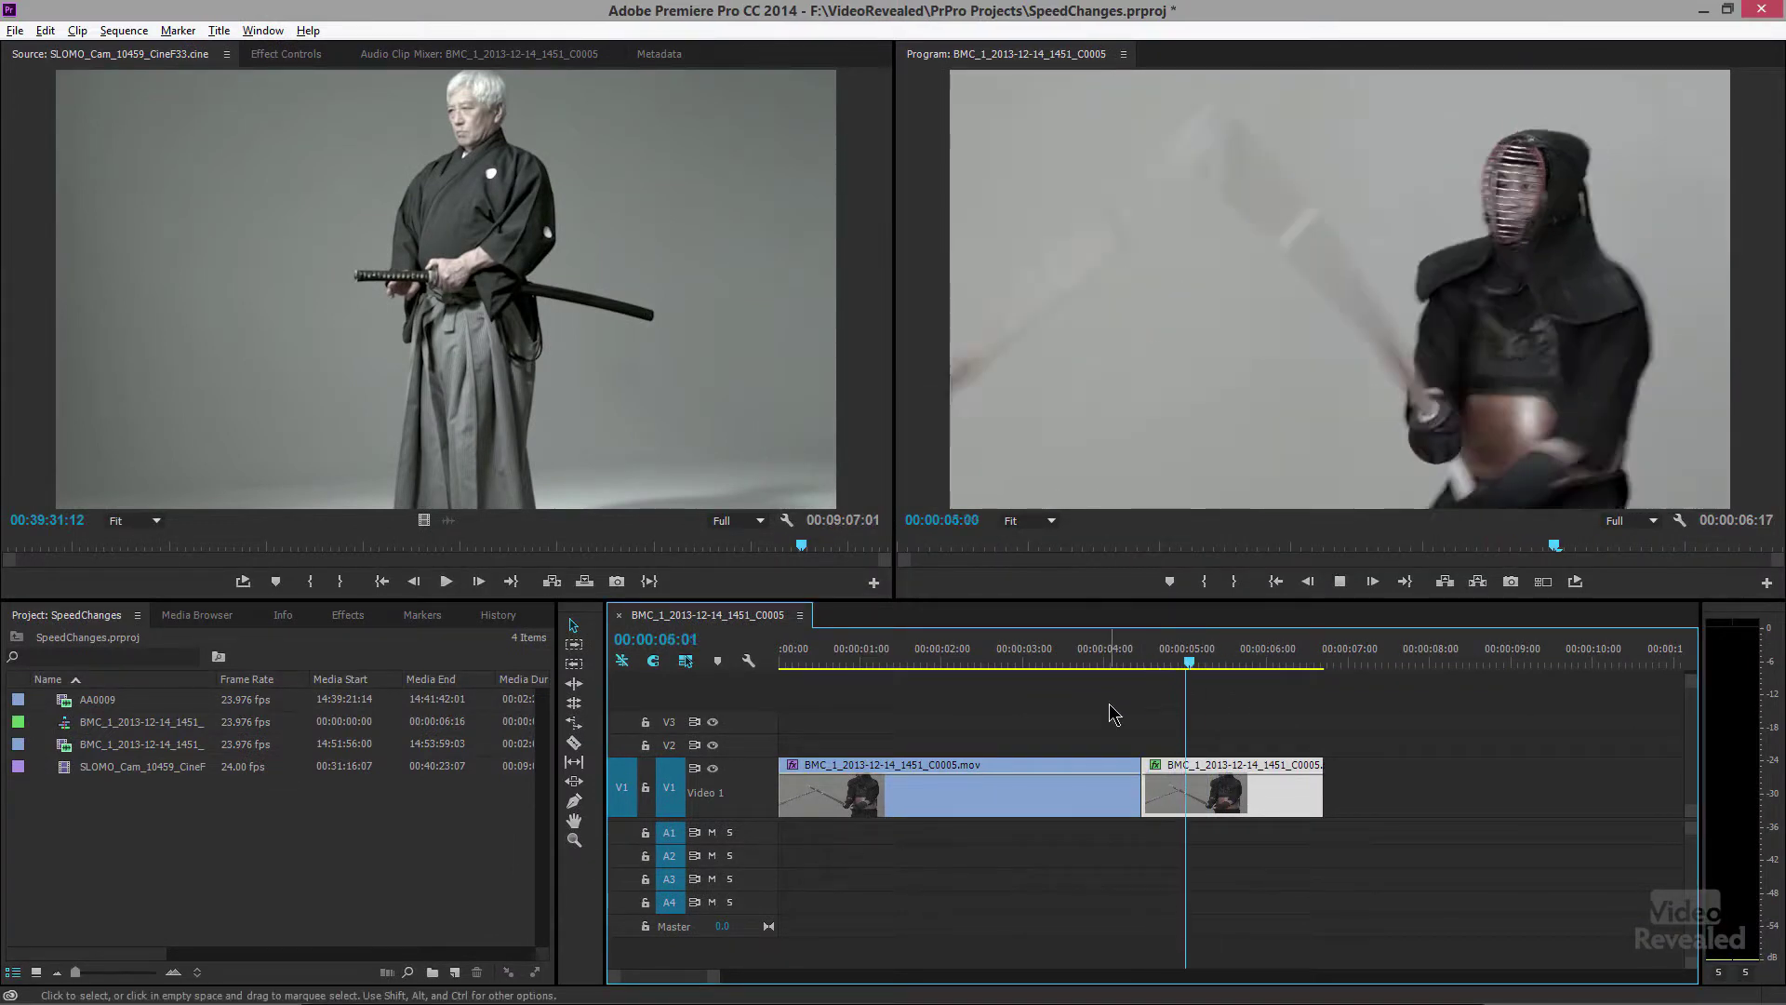
- Rate-stretch the second kendo clip's right edge back to its original length and replay it
{"action": "key", "text": "space"}
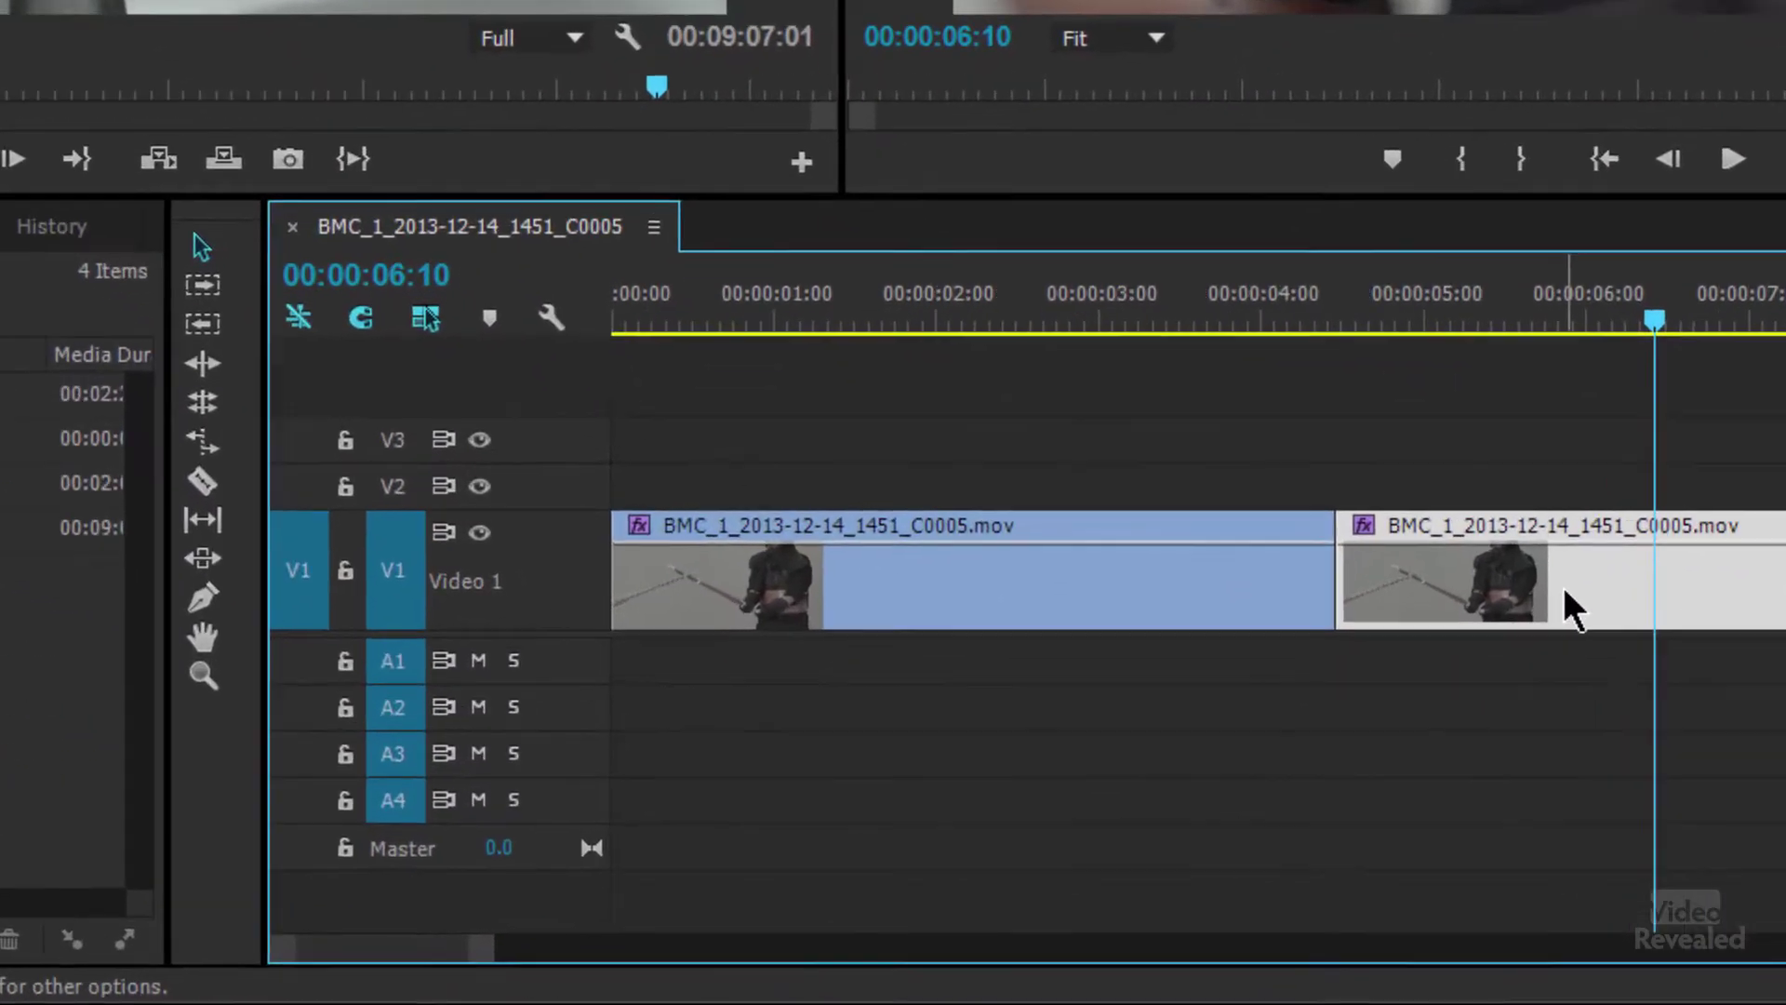
{"action": "left_click", "coordinate": [207, 451]}
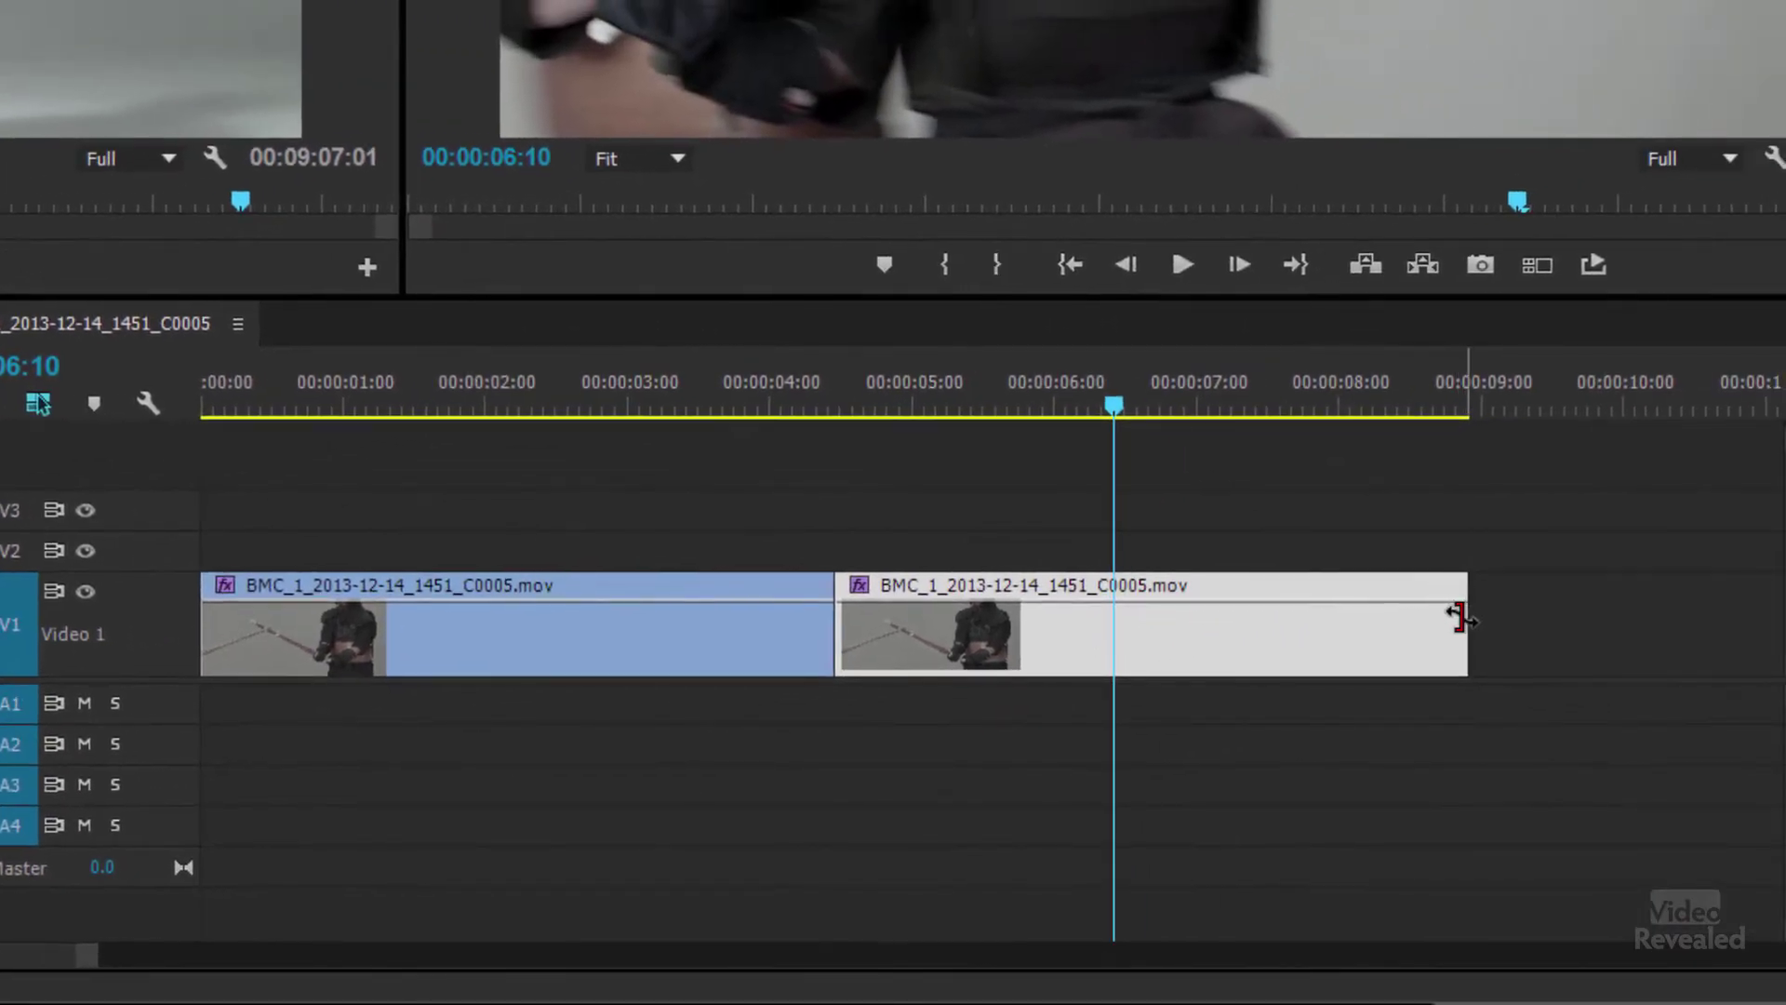
{"action": "left_click_drag", "start_coordinate": [1458, 619], "coordinate": [1081, 616]}
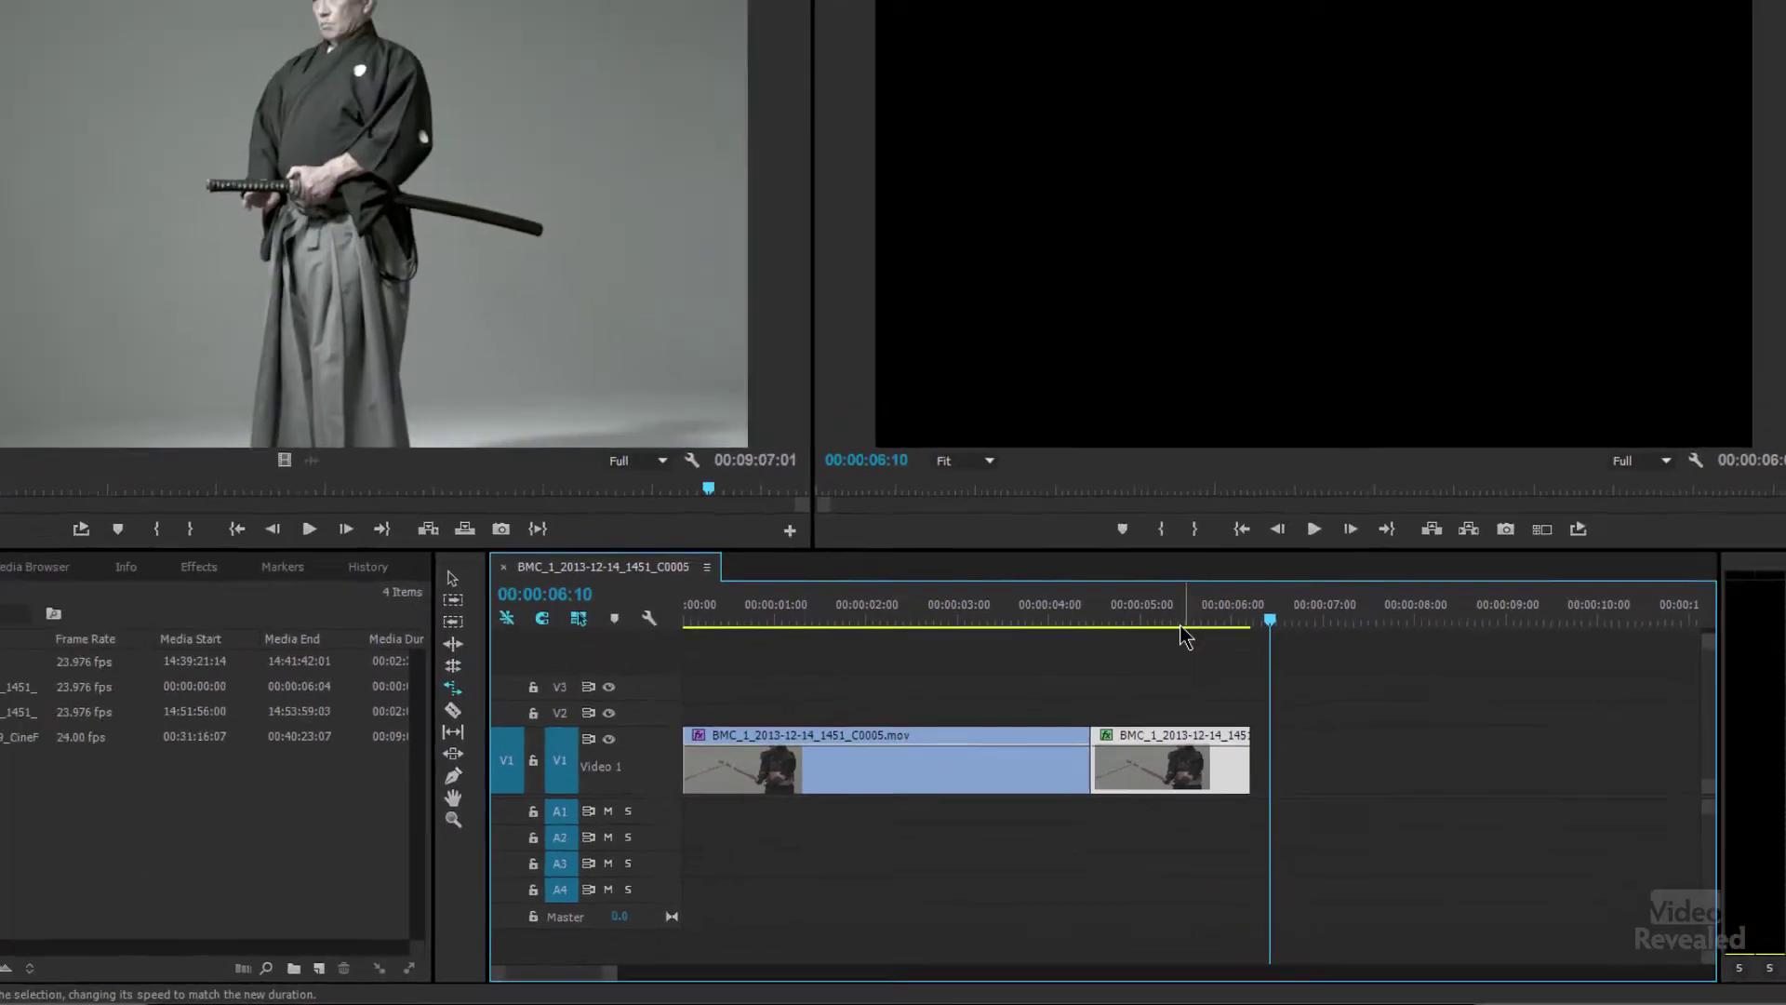
{"action": "left_click", "coordinate": [1115, 628]}
{"action": "key", "text": "space"}
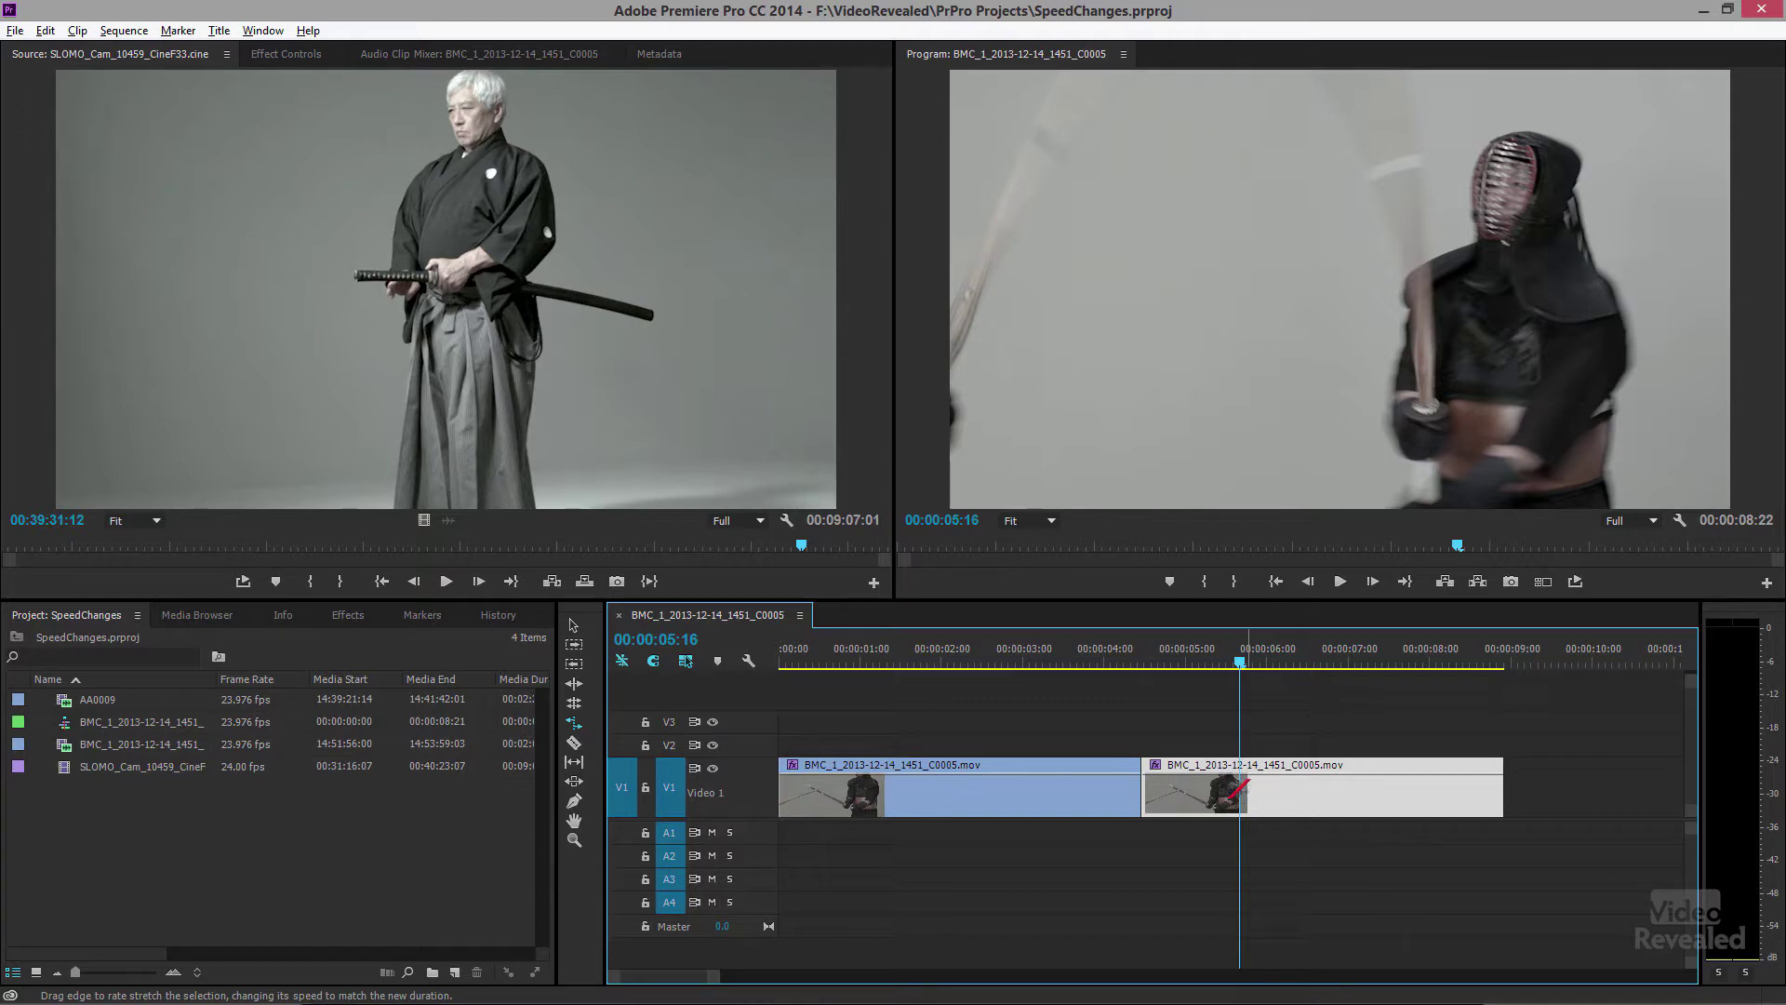
- Return to the Selection tool, expand Video 1, and show the second clip's Opacity line
{"action": "left_click", "coordinate": [573, 625]}
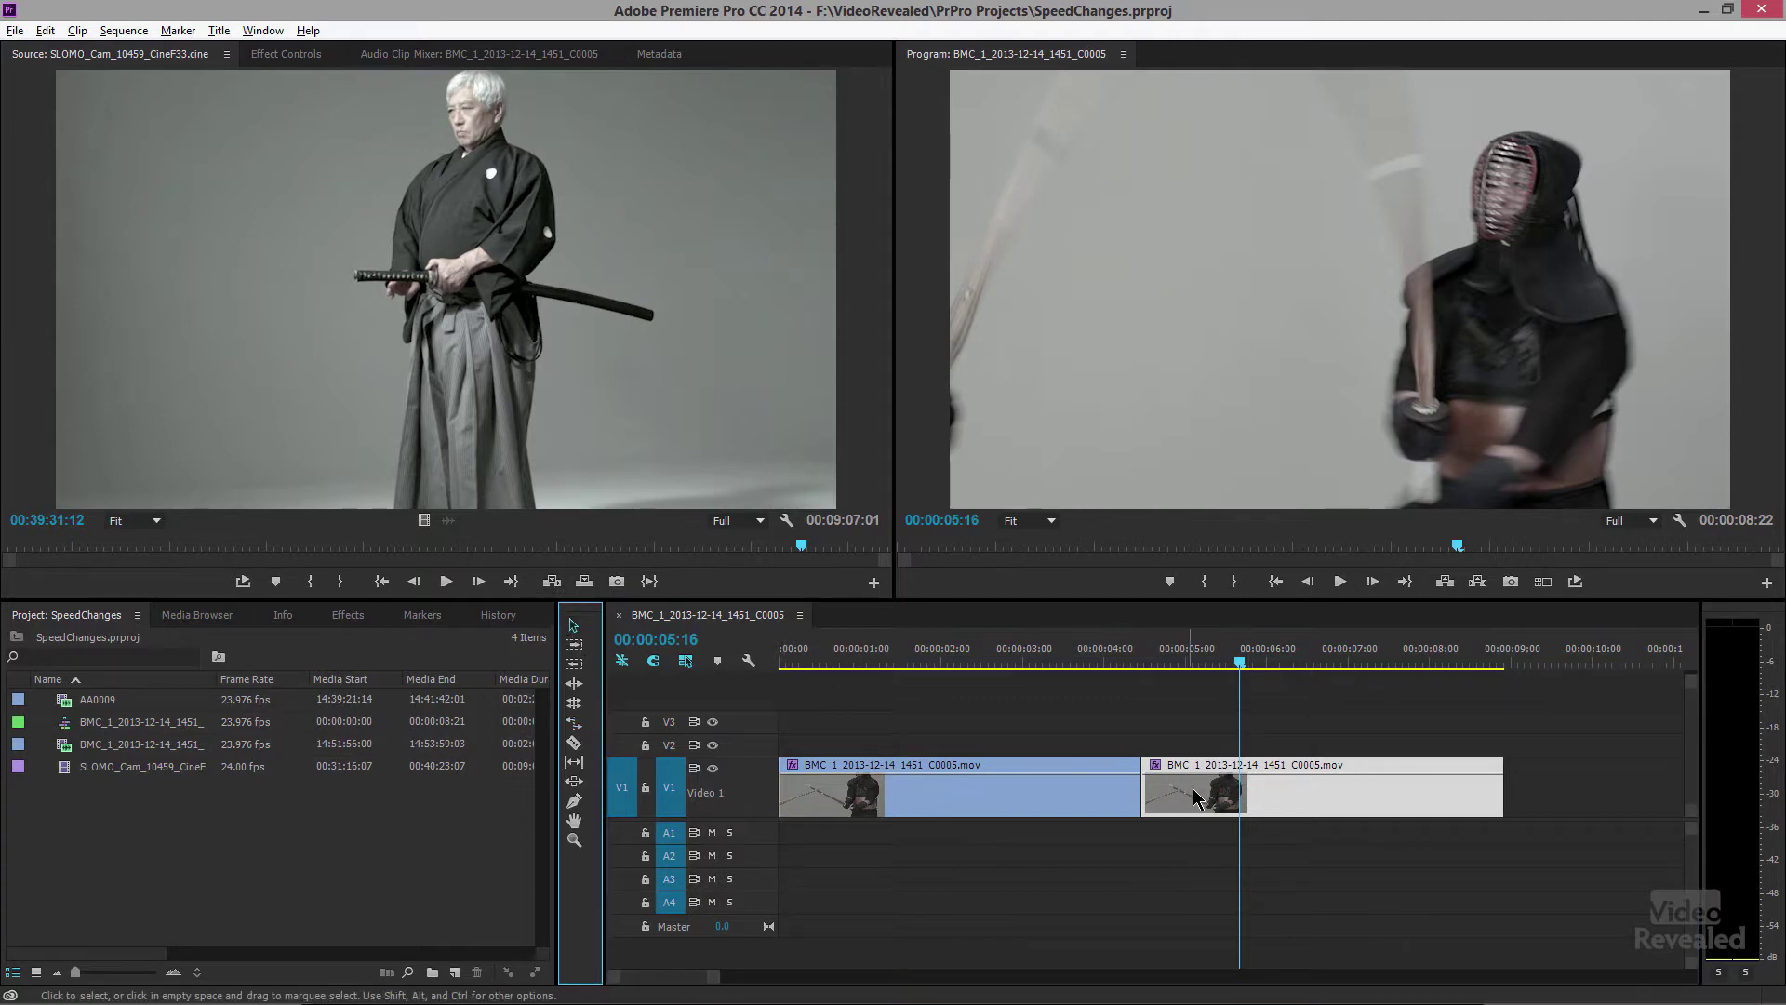
{"action": "double_click", "coordinate": [737, 798]}
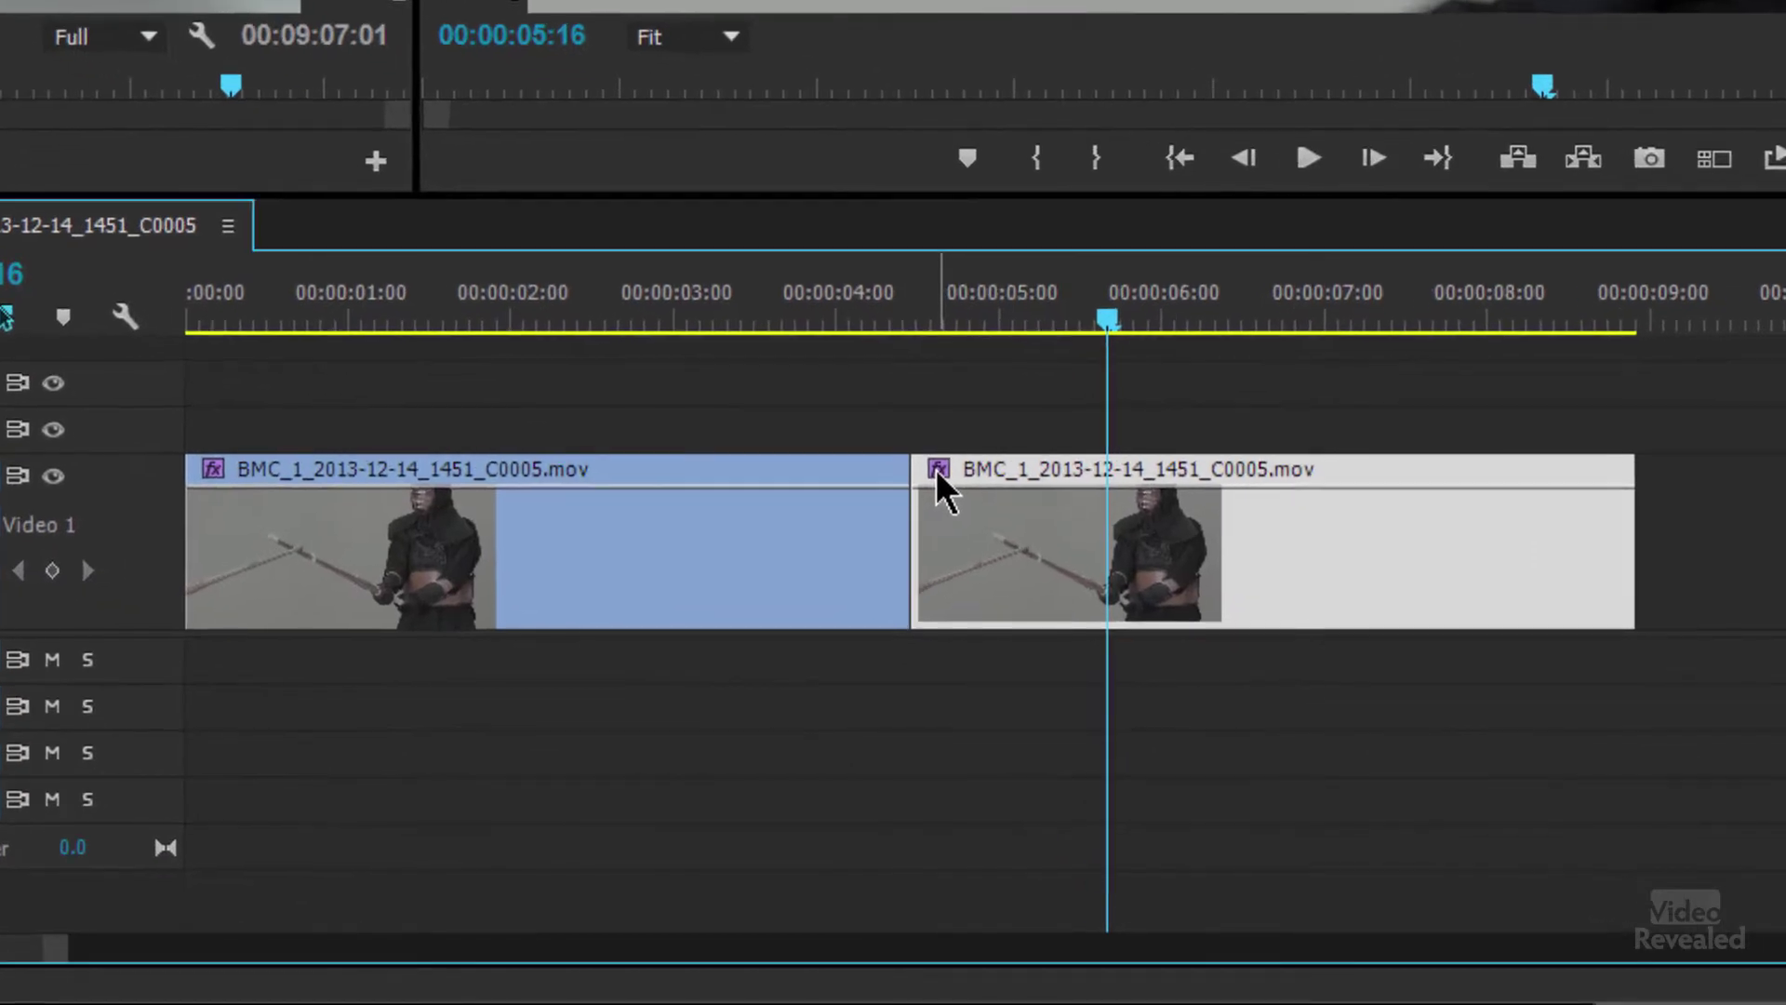
{"action": "left_click", "coordinate": [1127, 701]}
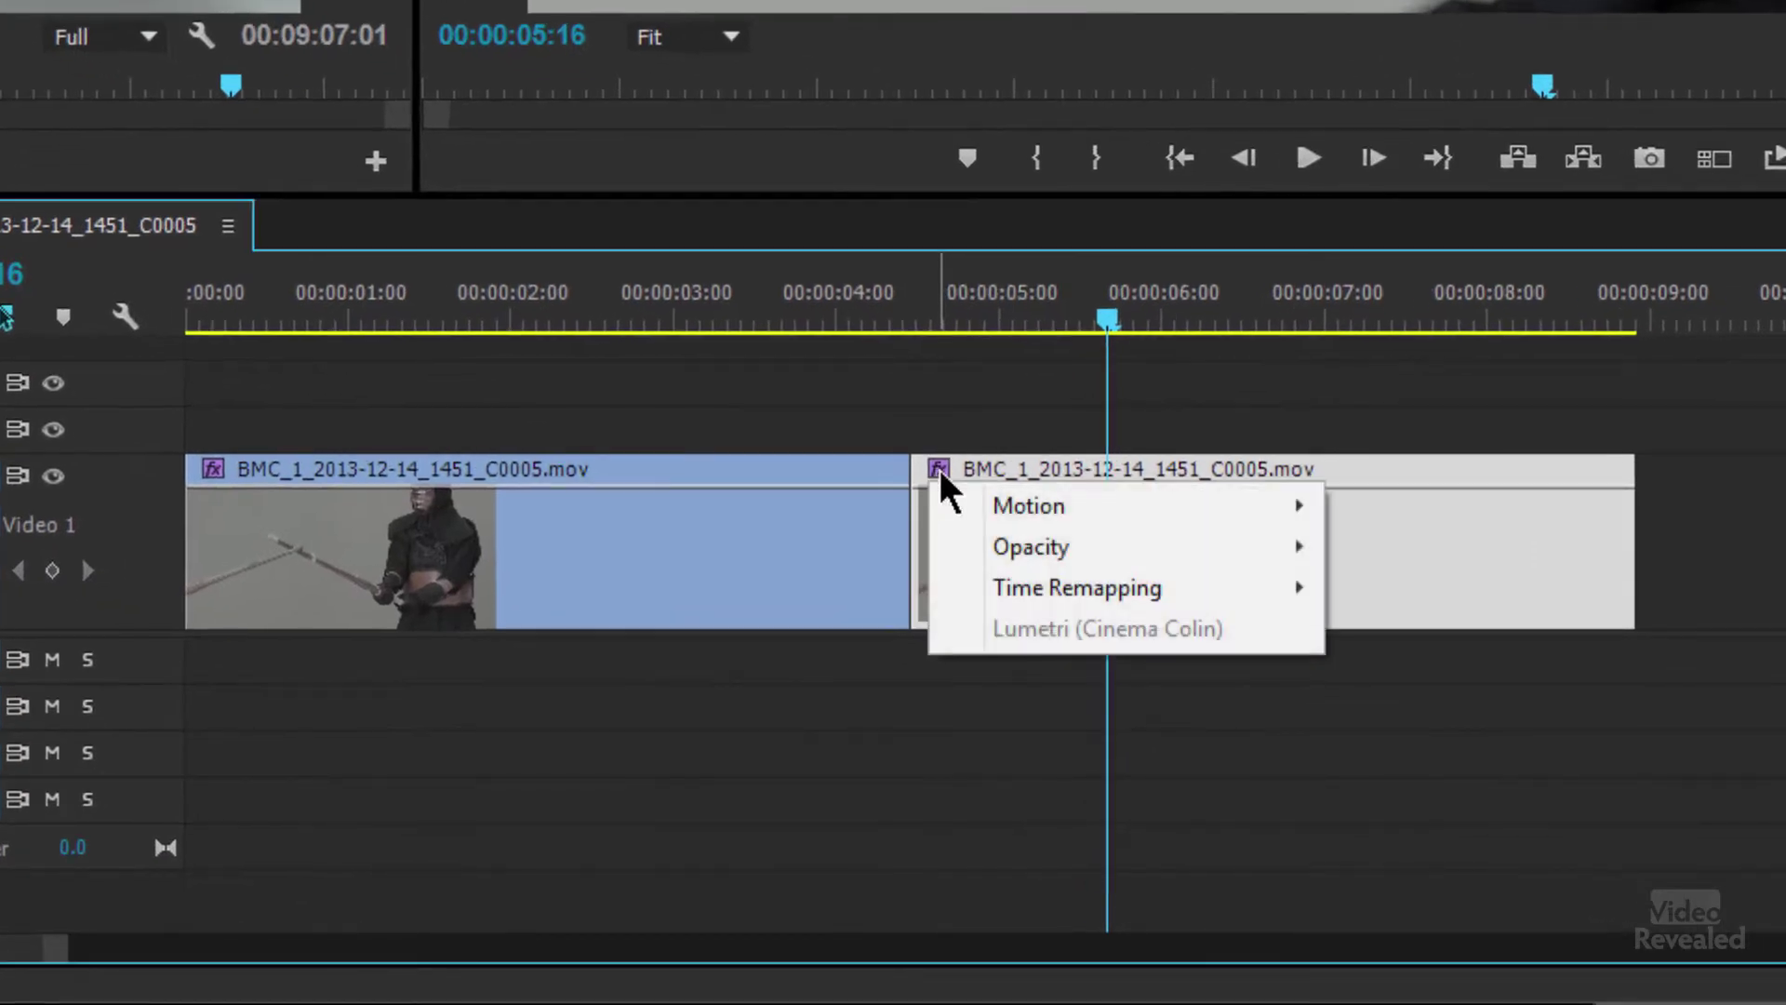
{"action": "mouse_move", "coordinate": [1047, 557]}
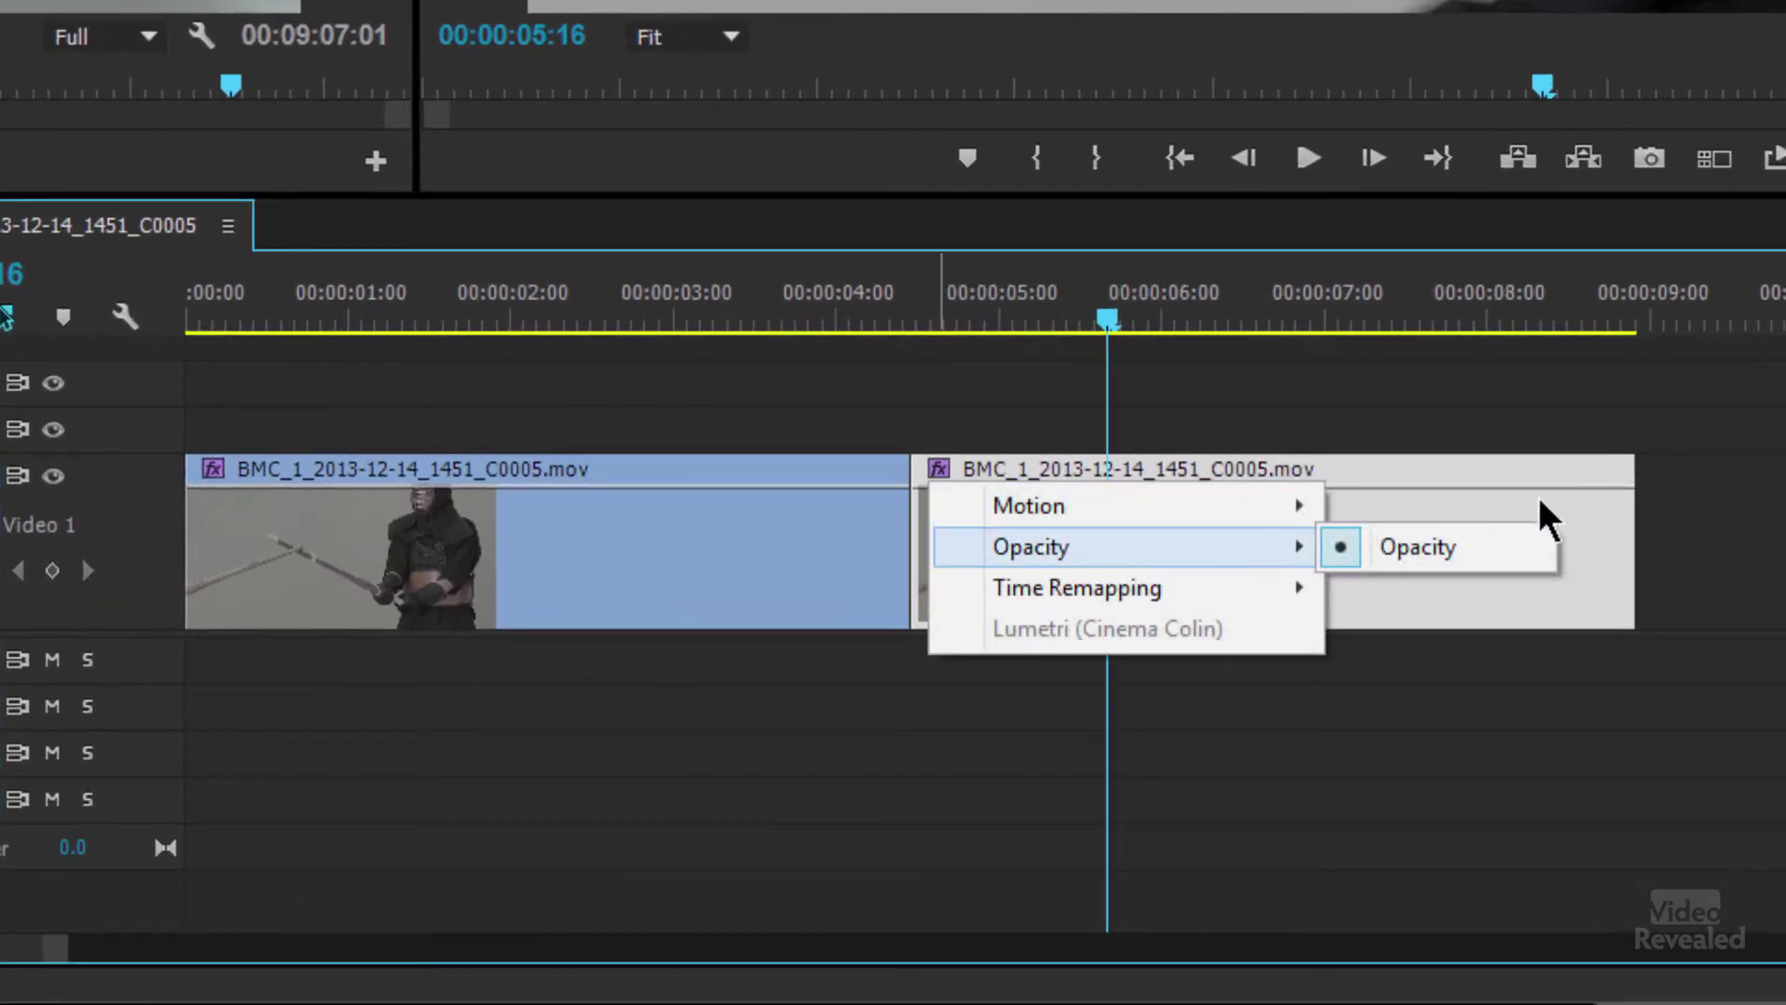
{"action": "left_click", "coordinate": [1526, 534]}
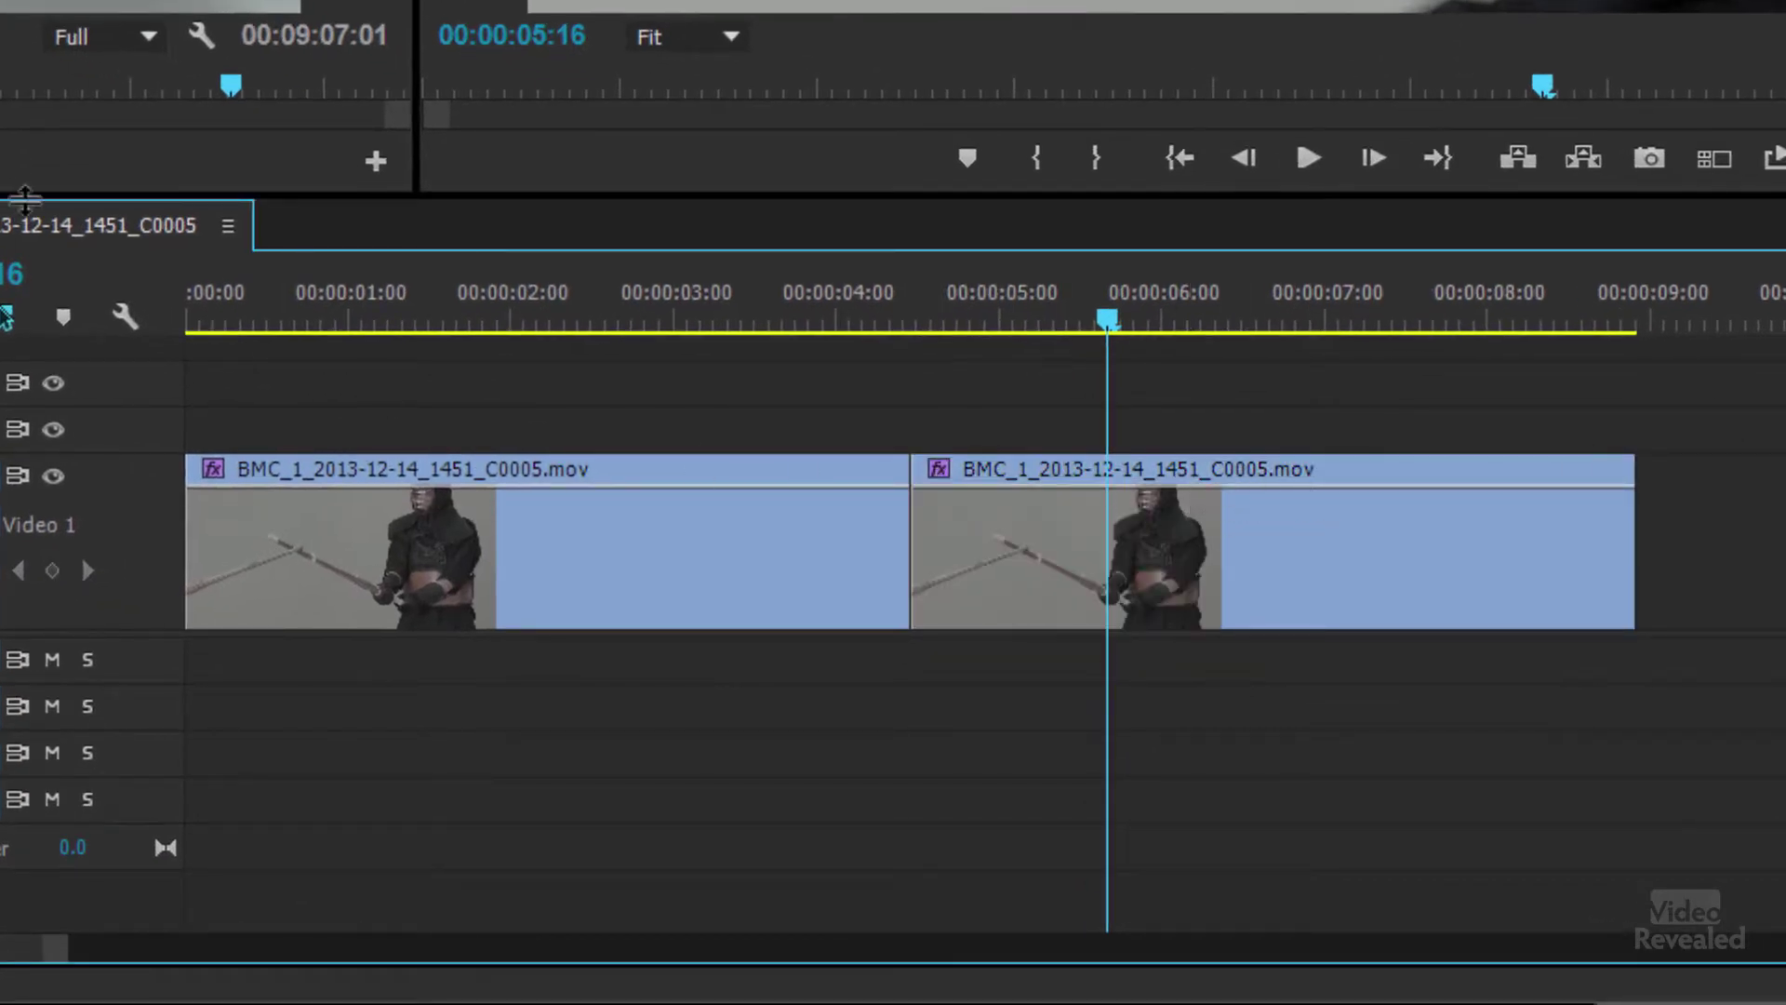
{"action": "left_click", "coordinate": [140, 319]}
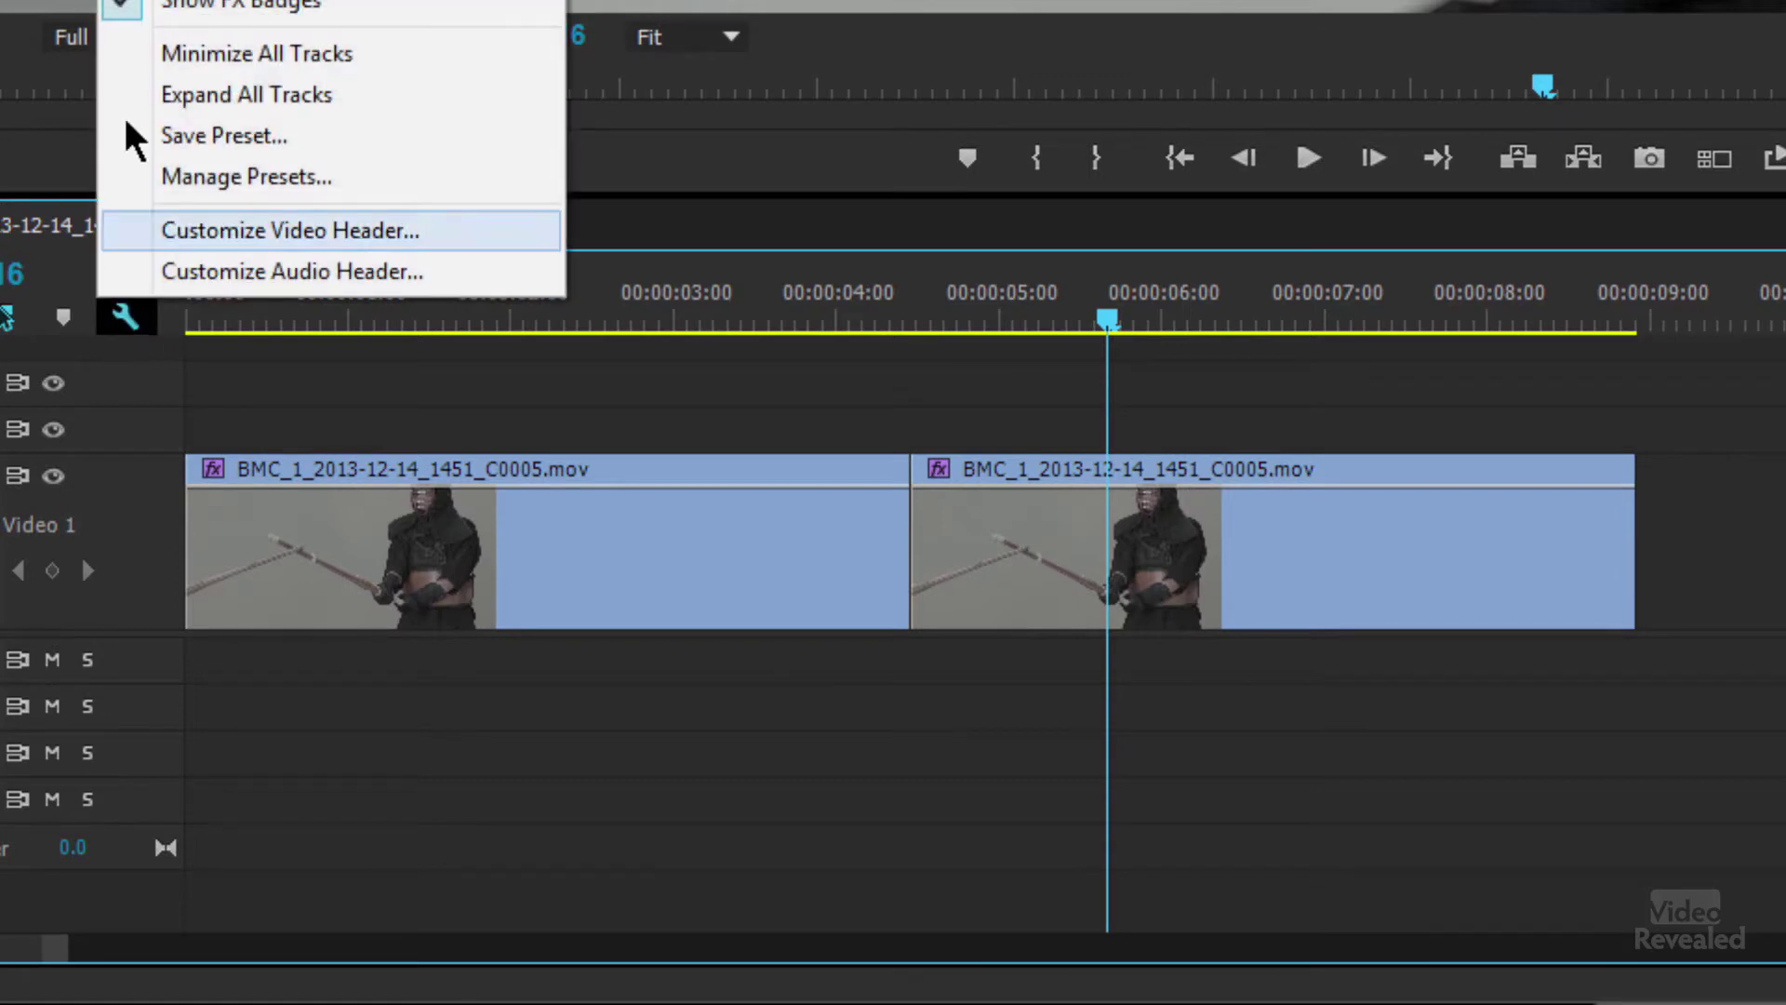
{"action": "left_click", "coordinate": [1047, 433]}
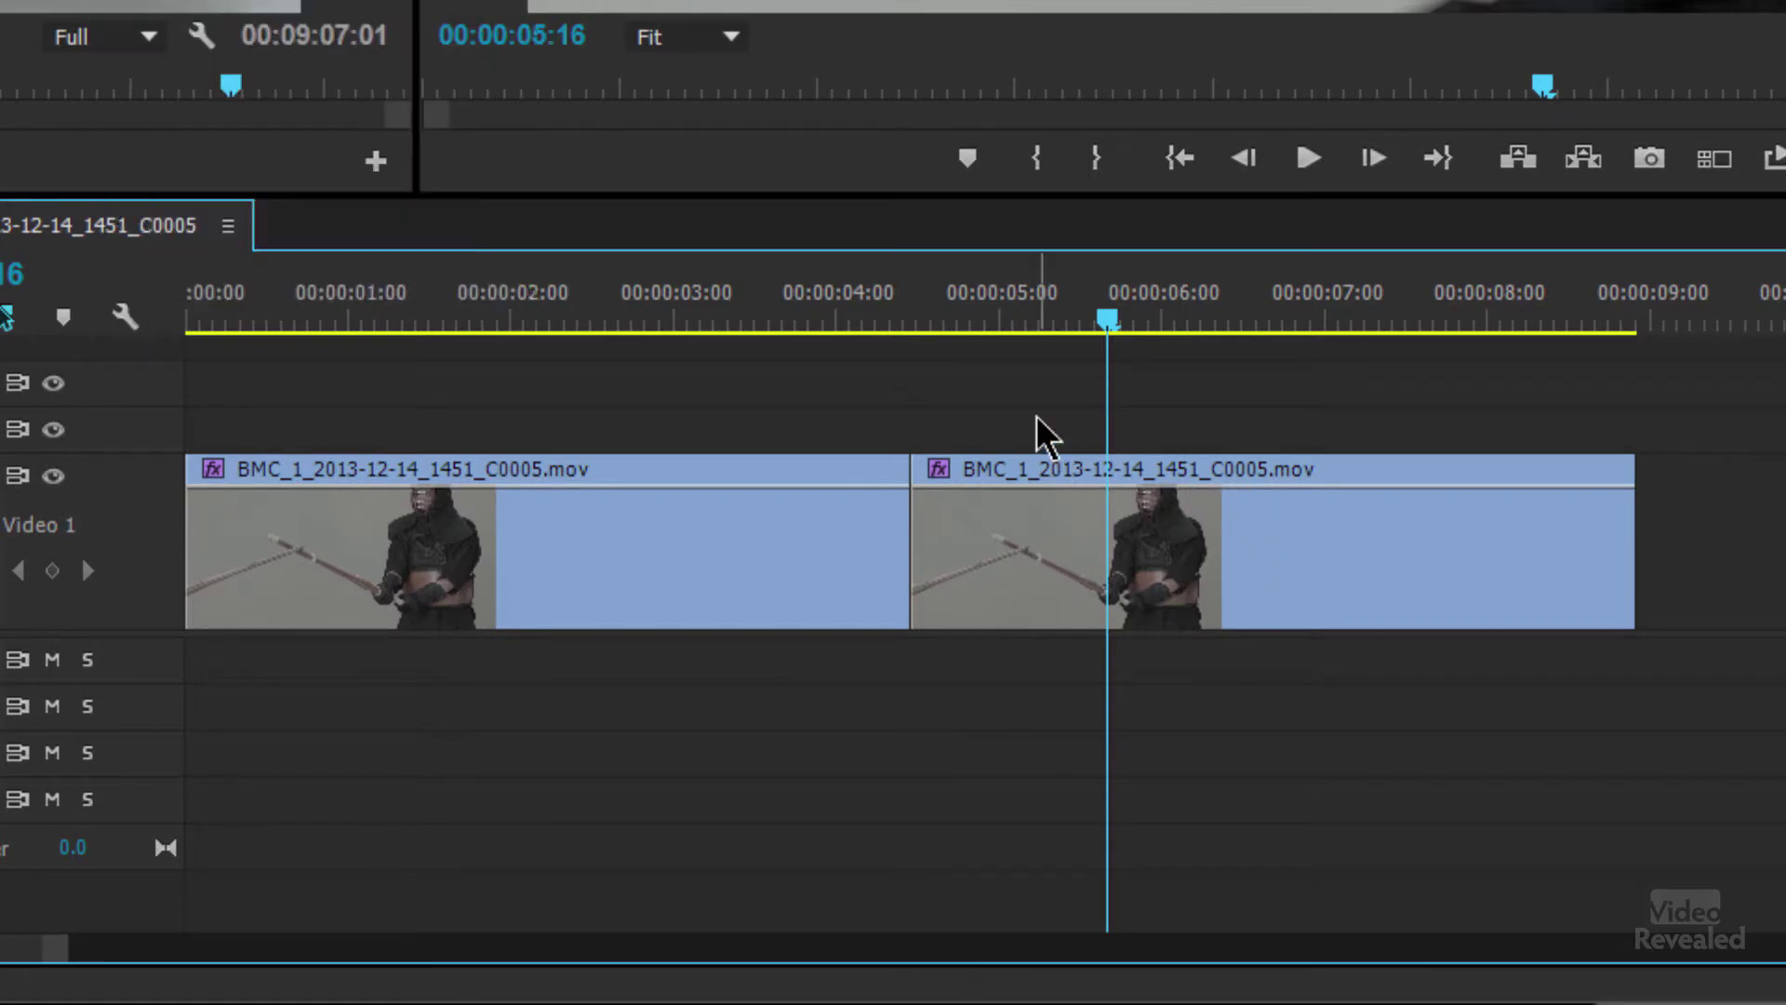
- Switch the second clip's displayed property to Time Remapping > Speed, reading 100%
{"action": "left_click", "coordinate": [939, 469]}
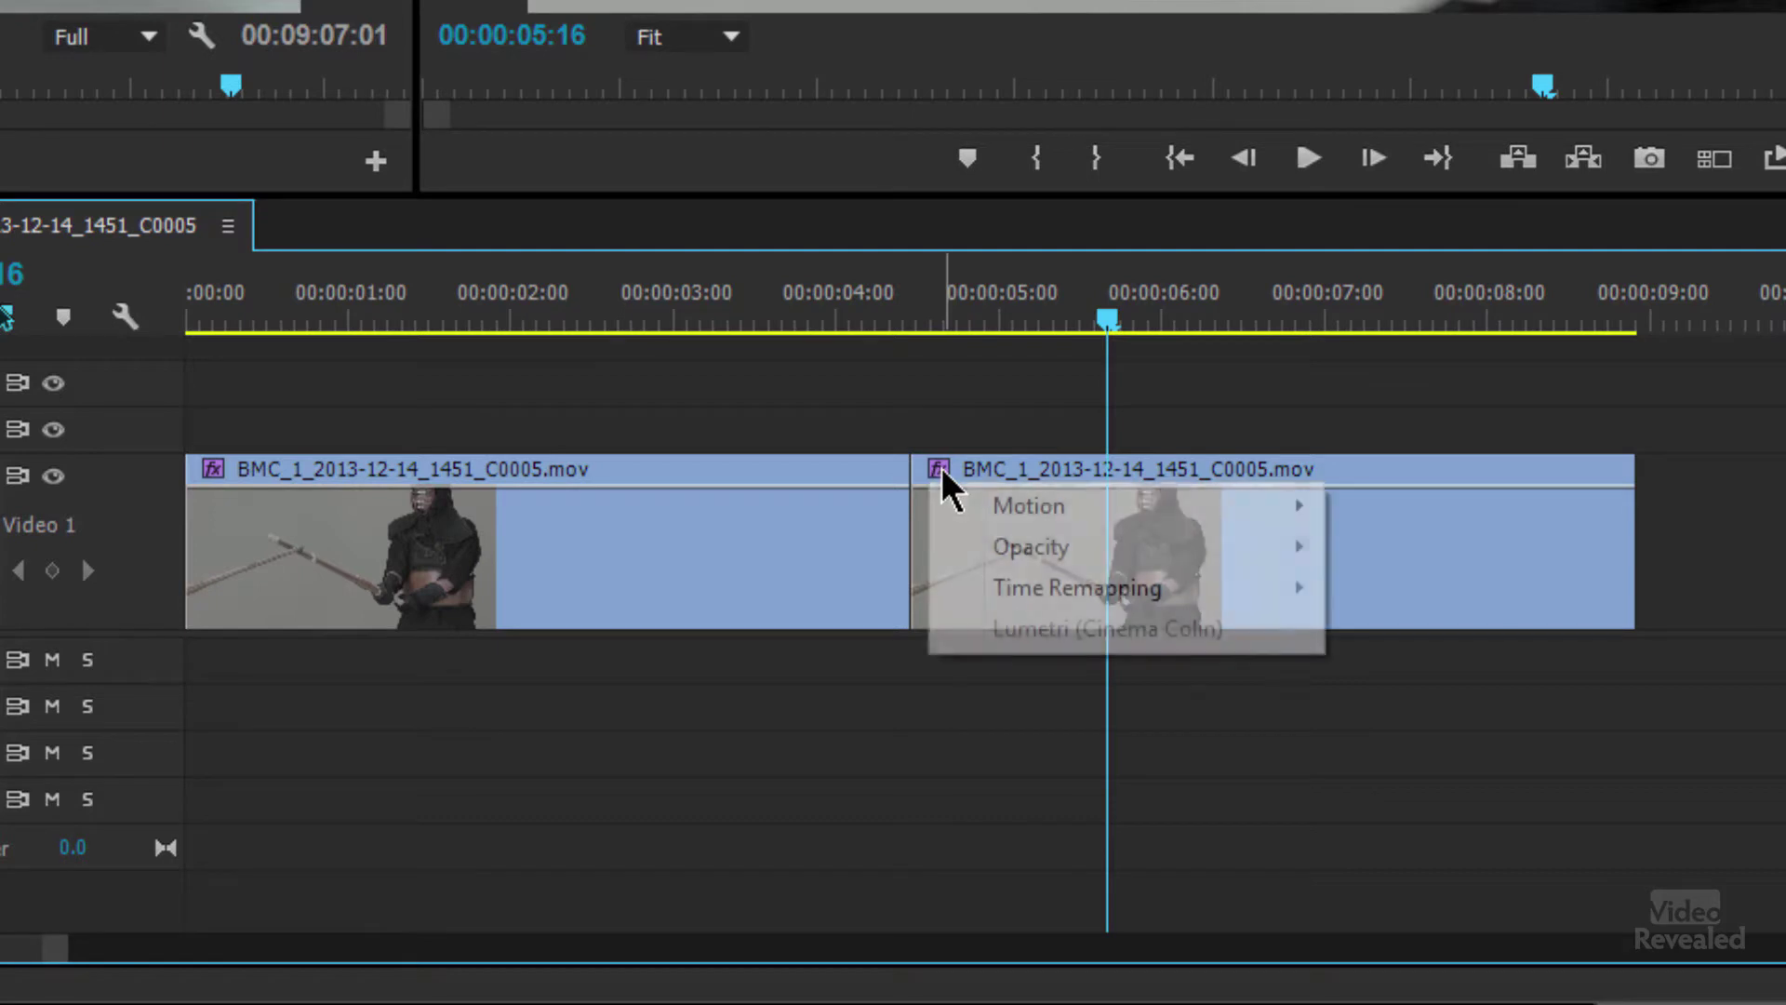
{"action": "mouse_move", "coordinate": [1075, 609]}
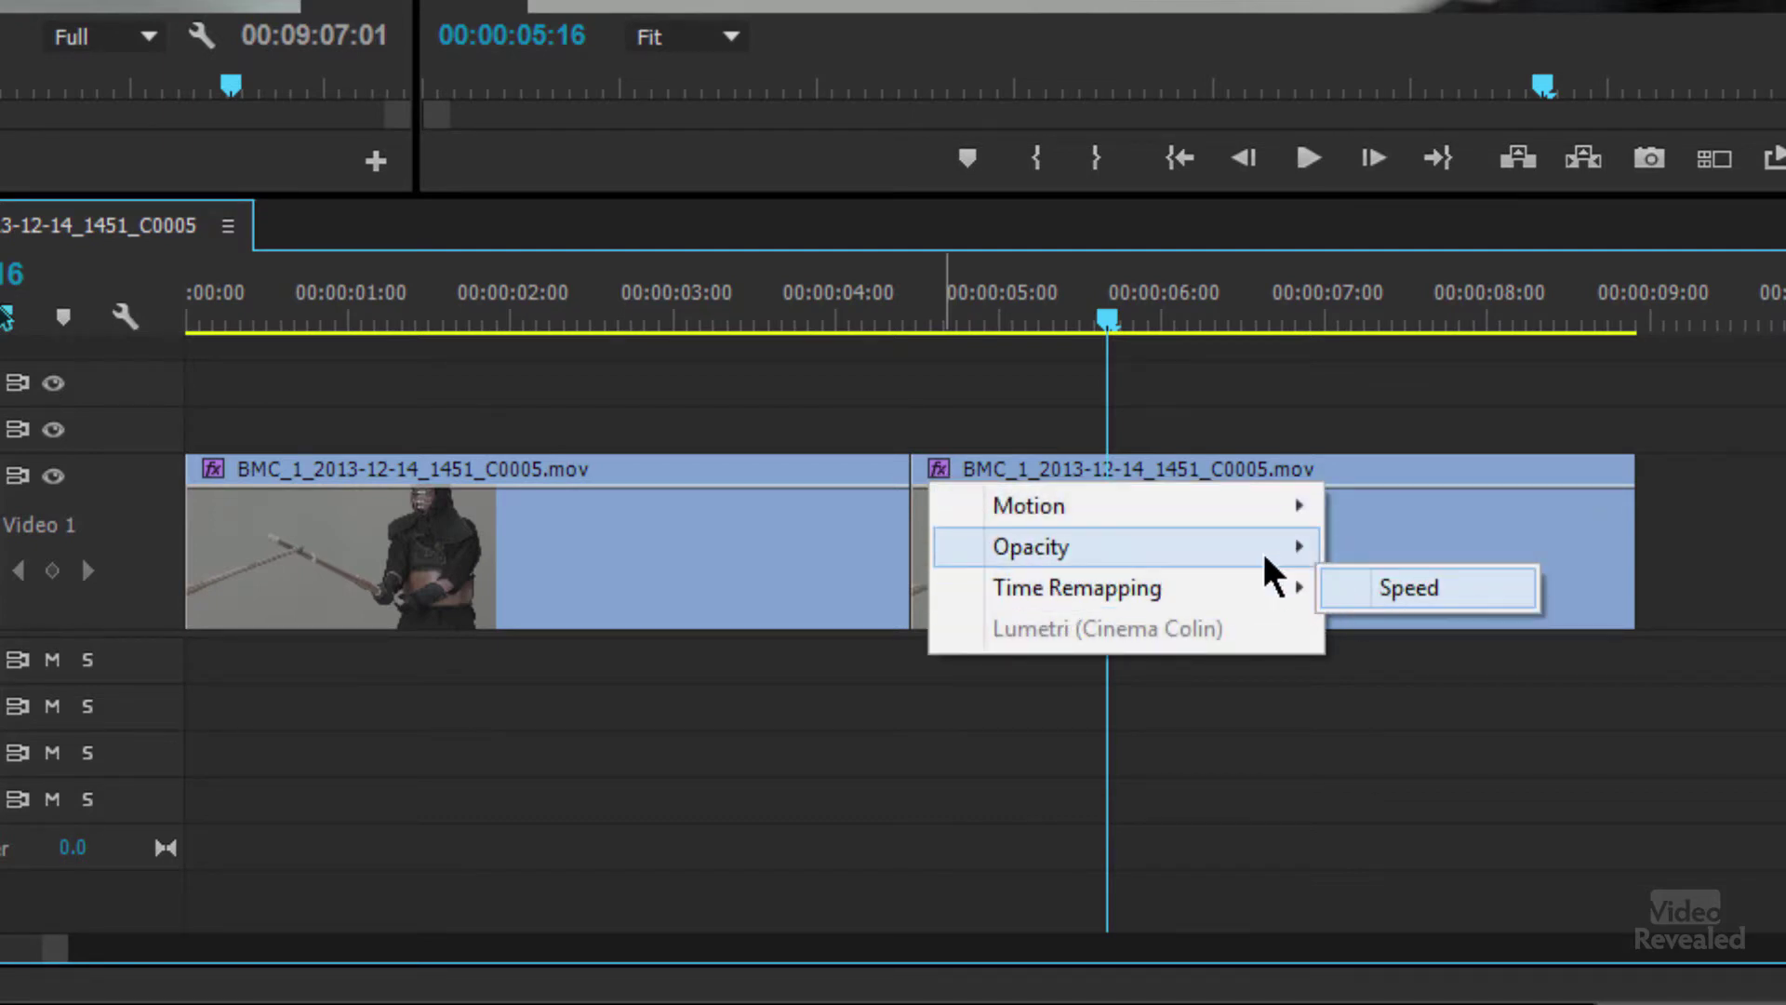
{"action": "mouse_move", "coordinate": [1293, 558]}
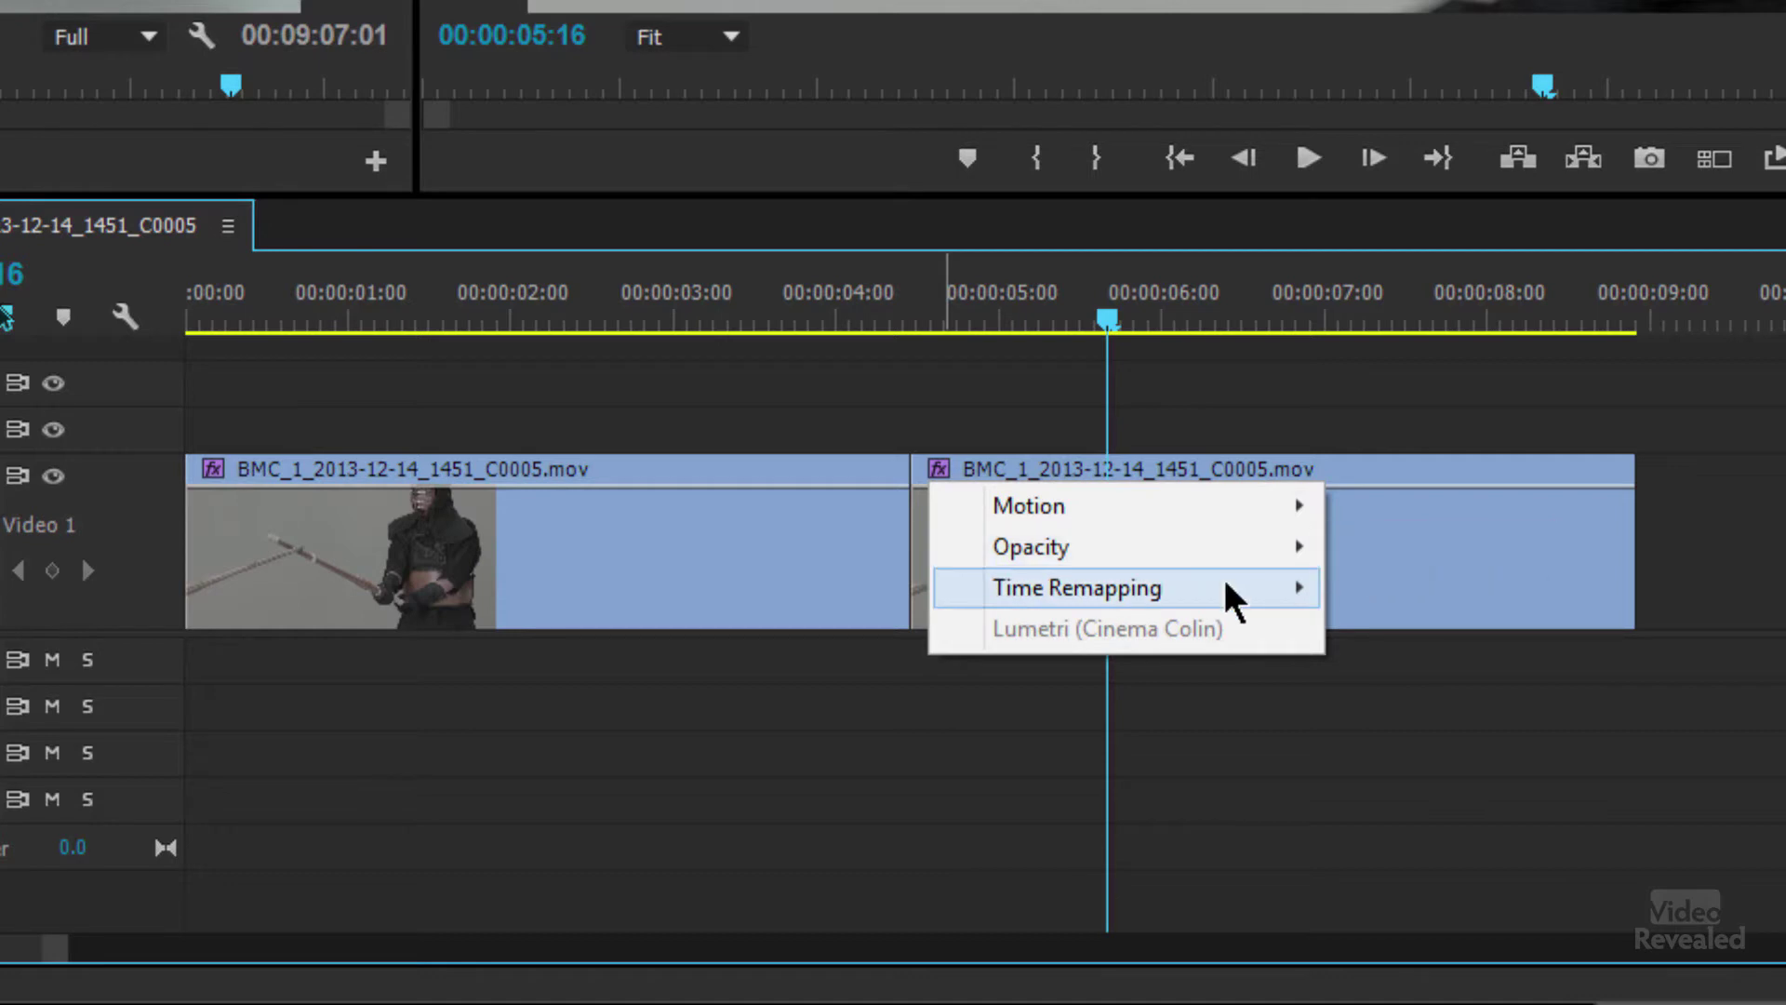
{"action": "mouse_move", "coordinate": [1237, 593]}
{"action": "left_click", "coordinate": [1377, 590]}
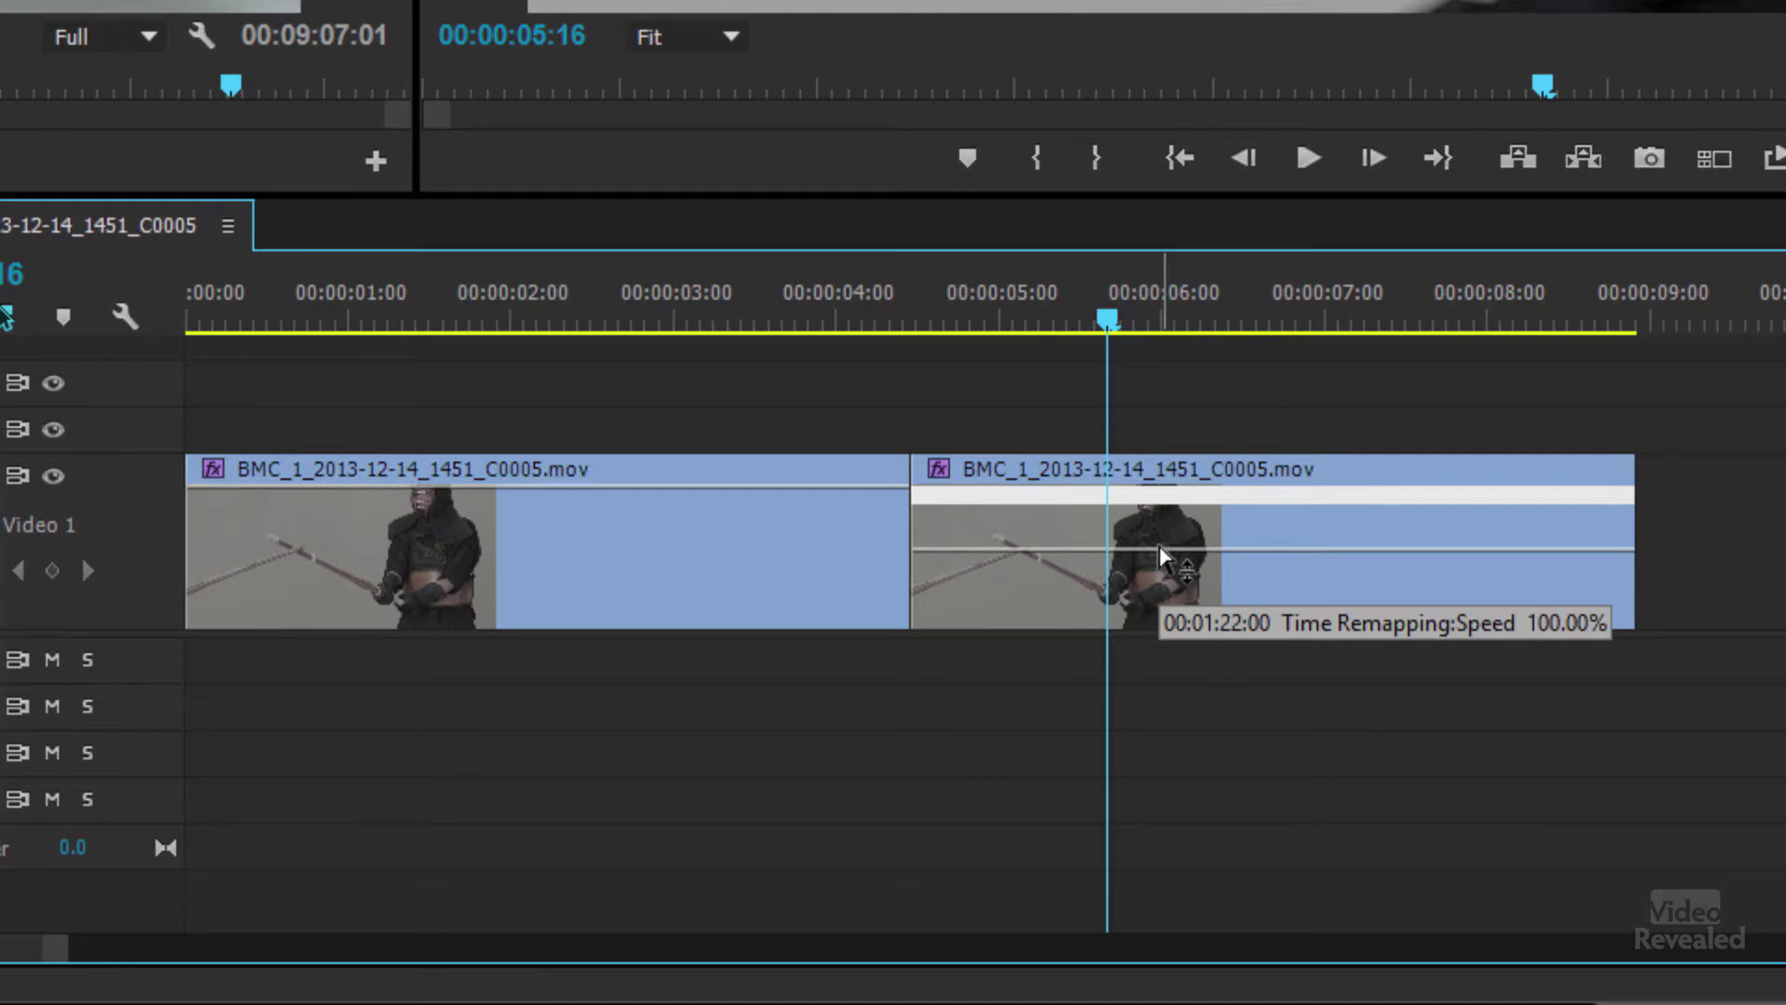
{"action": "left_click_drag", "start_coordinate": [1163, 556], "coordinate": [1163, 493]}
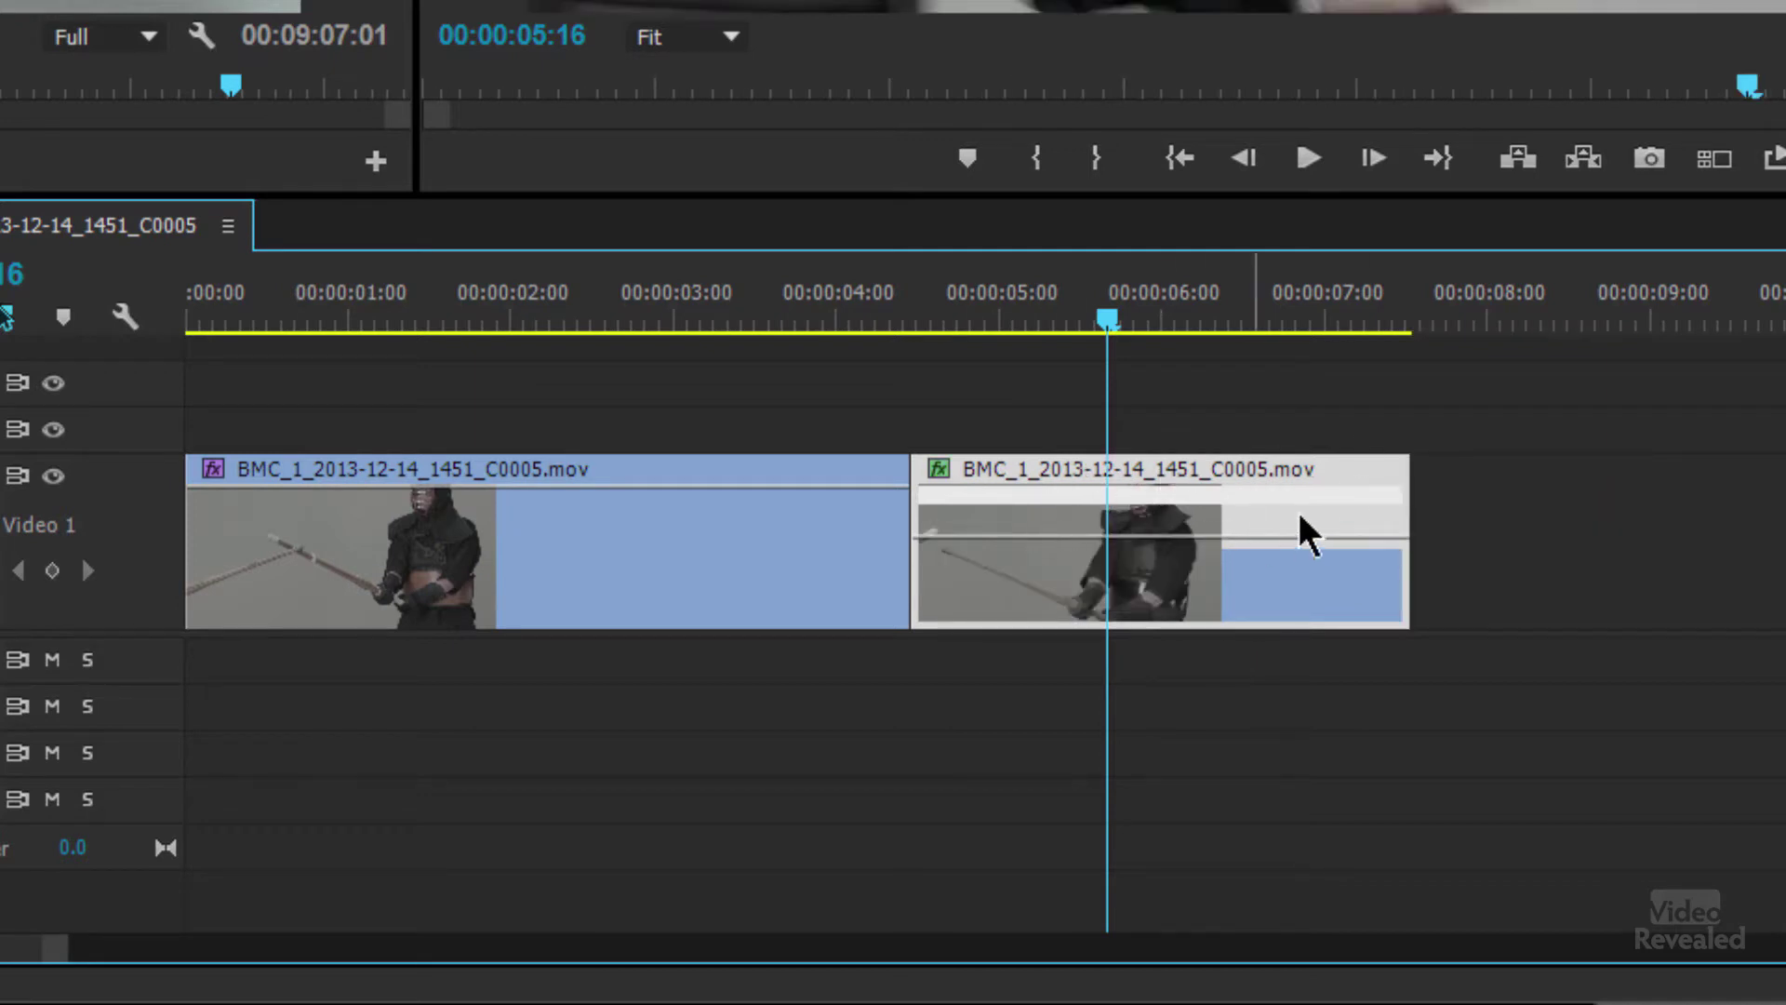
{"action": "left_click_drag", "start_coordinate": [990, 319], "coordinate": [960, 321]}
{"action": "key", "text": "space"}
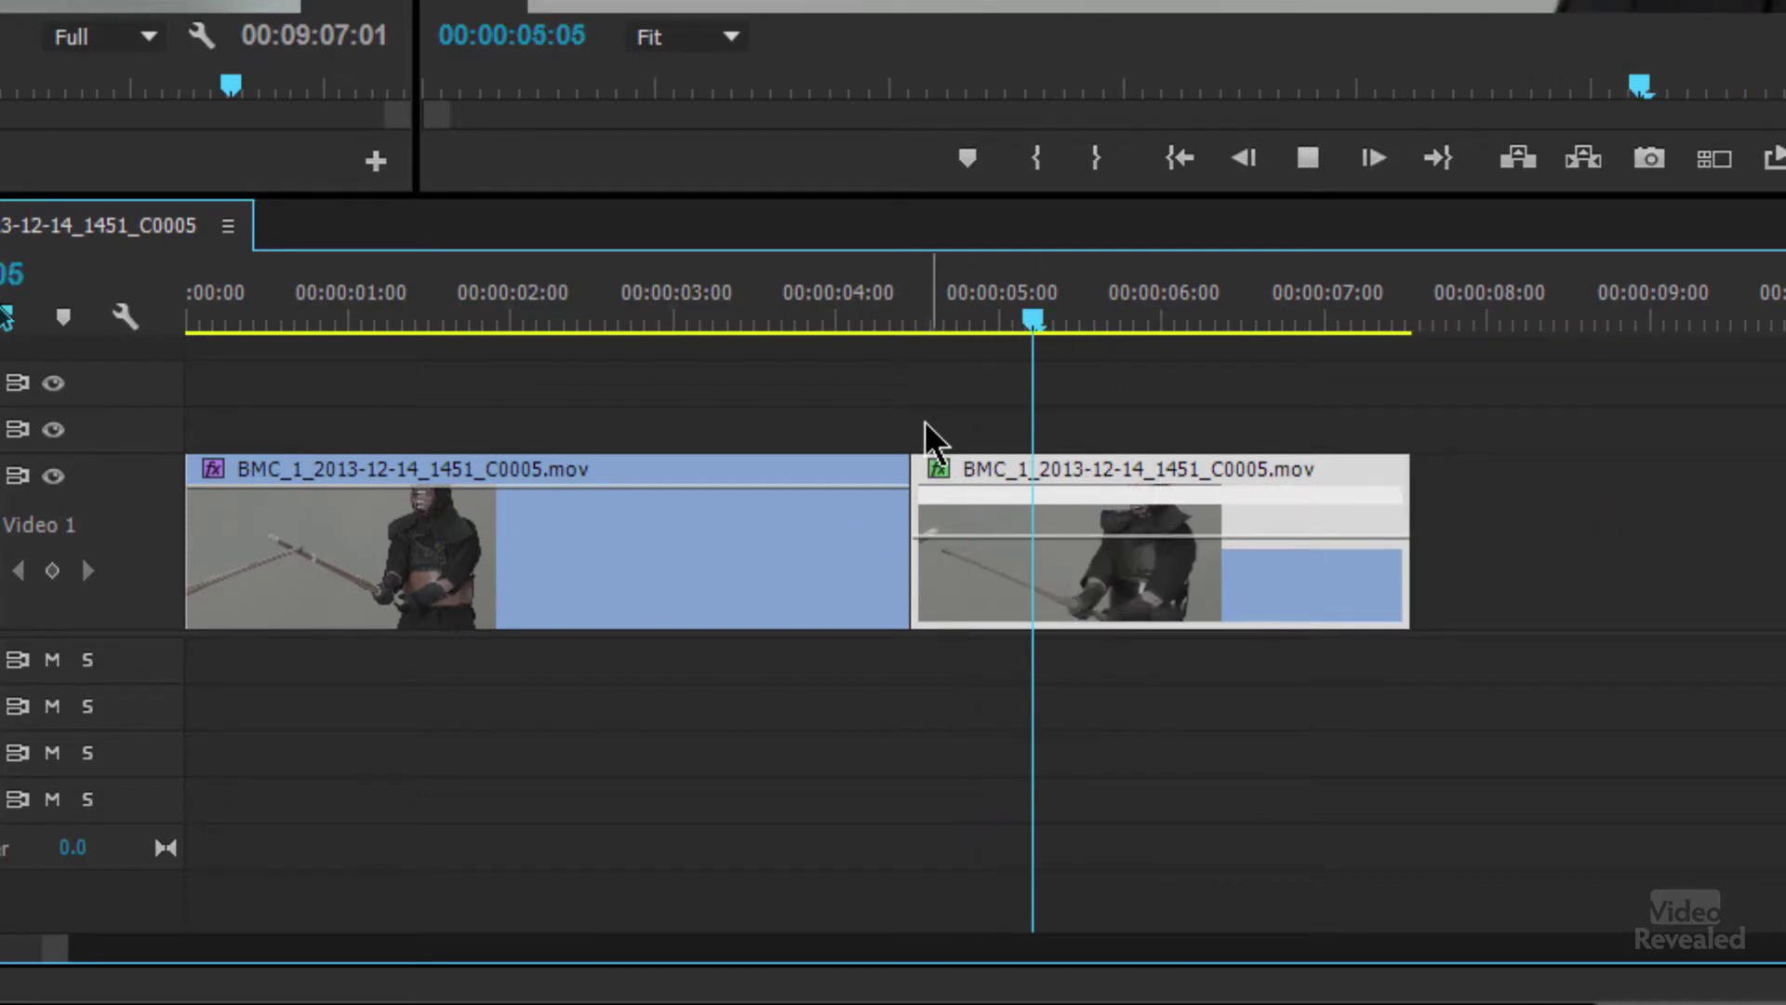
{"action": "key", "text": "space"}
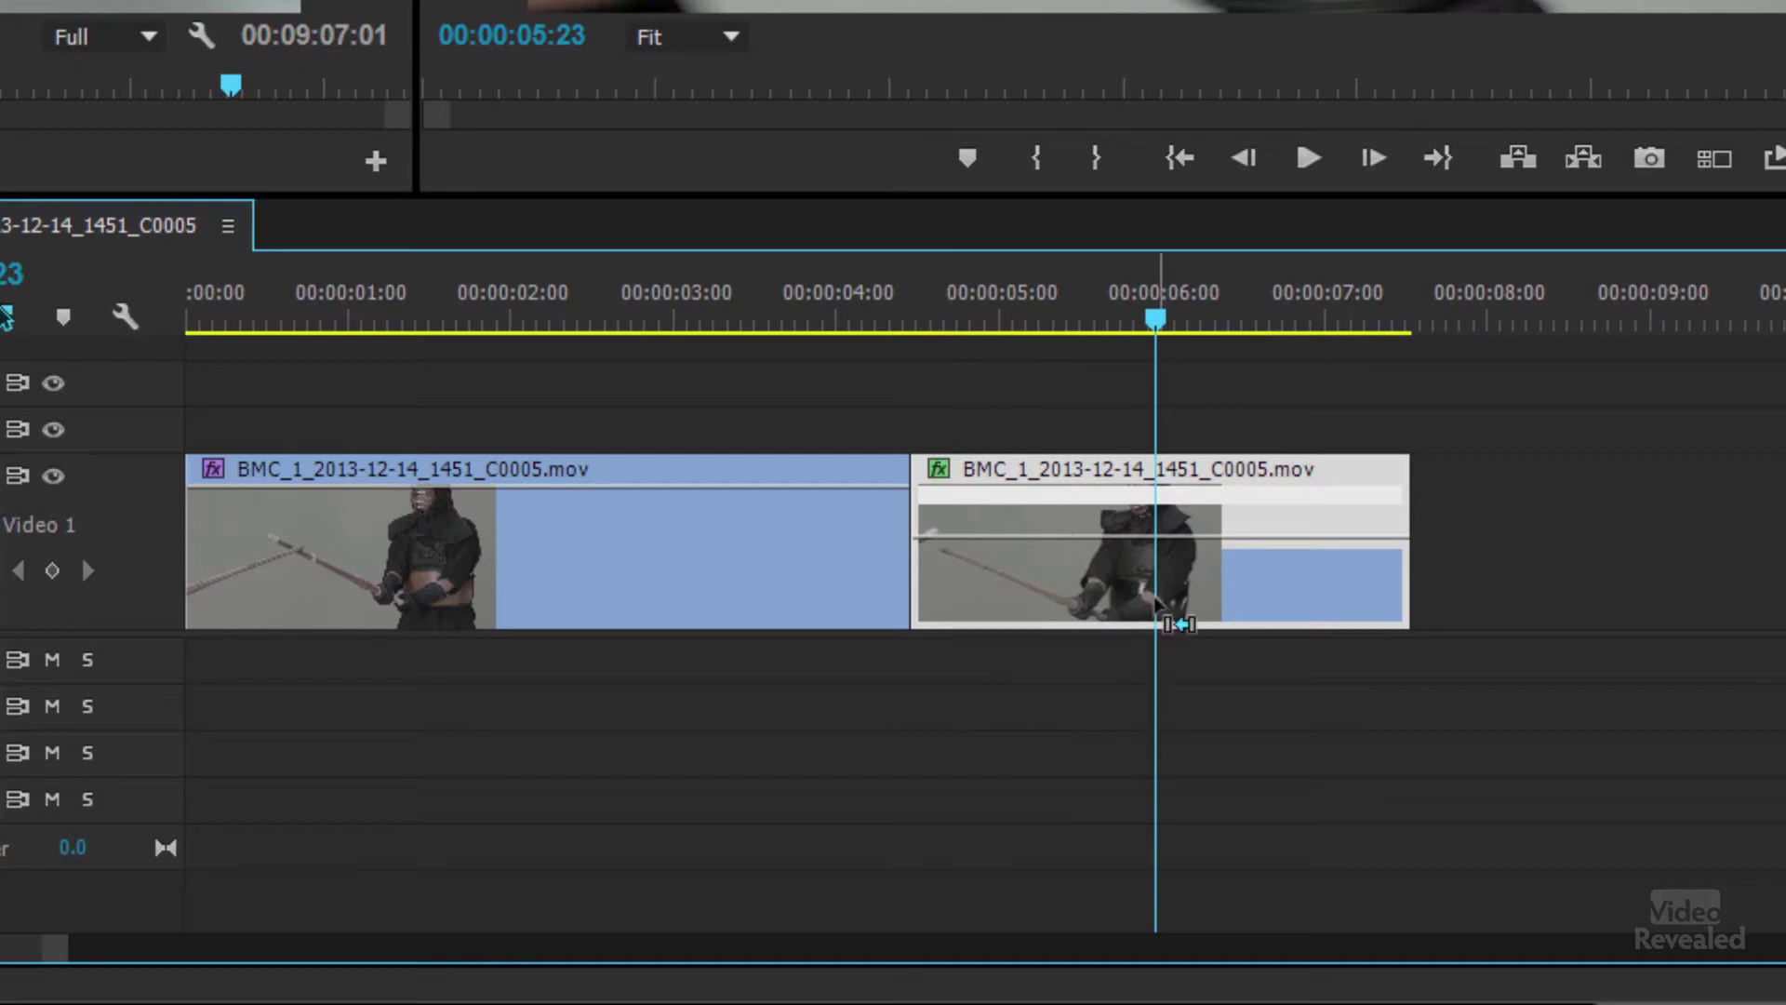
{"action": "key", "text": "ctrl+z"}
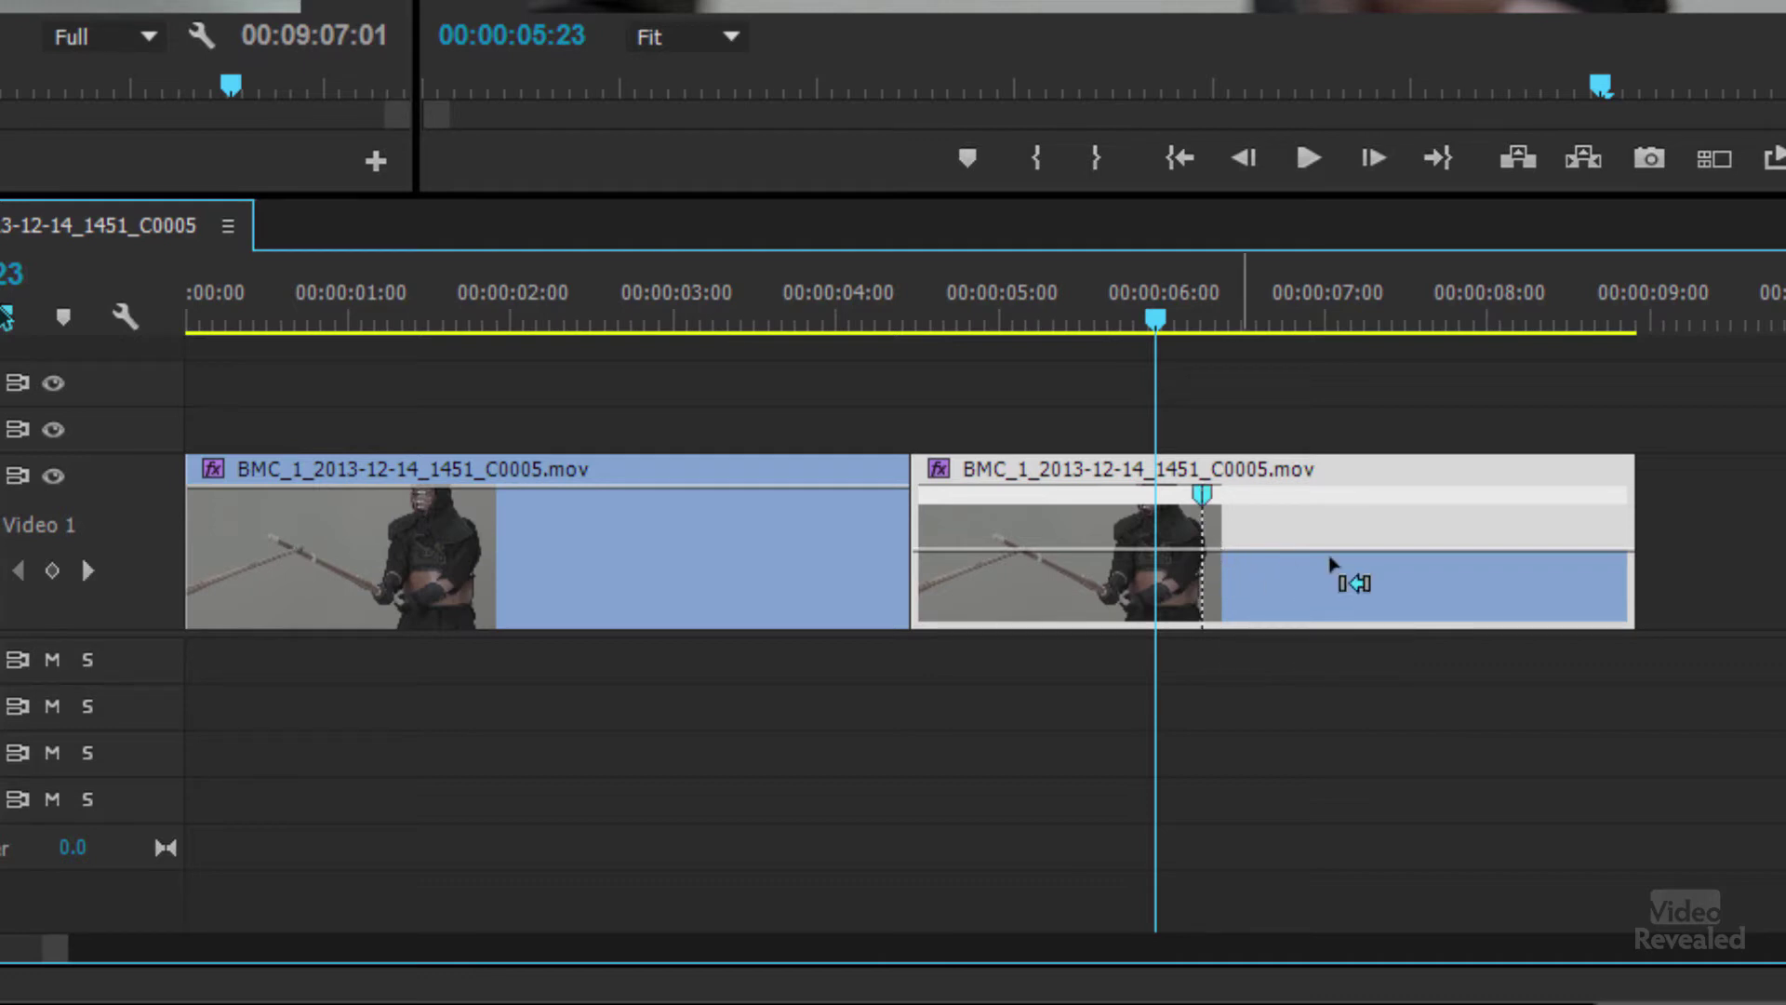
- Add a speed keyframe to the second kendo clip, raise the section after it, and play it
{"action": "left_click", "coordinate": [1467, 552], "text": "ctrl"}
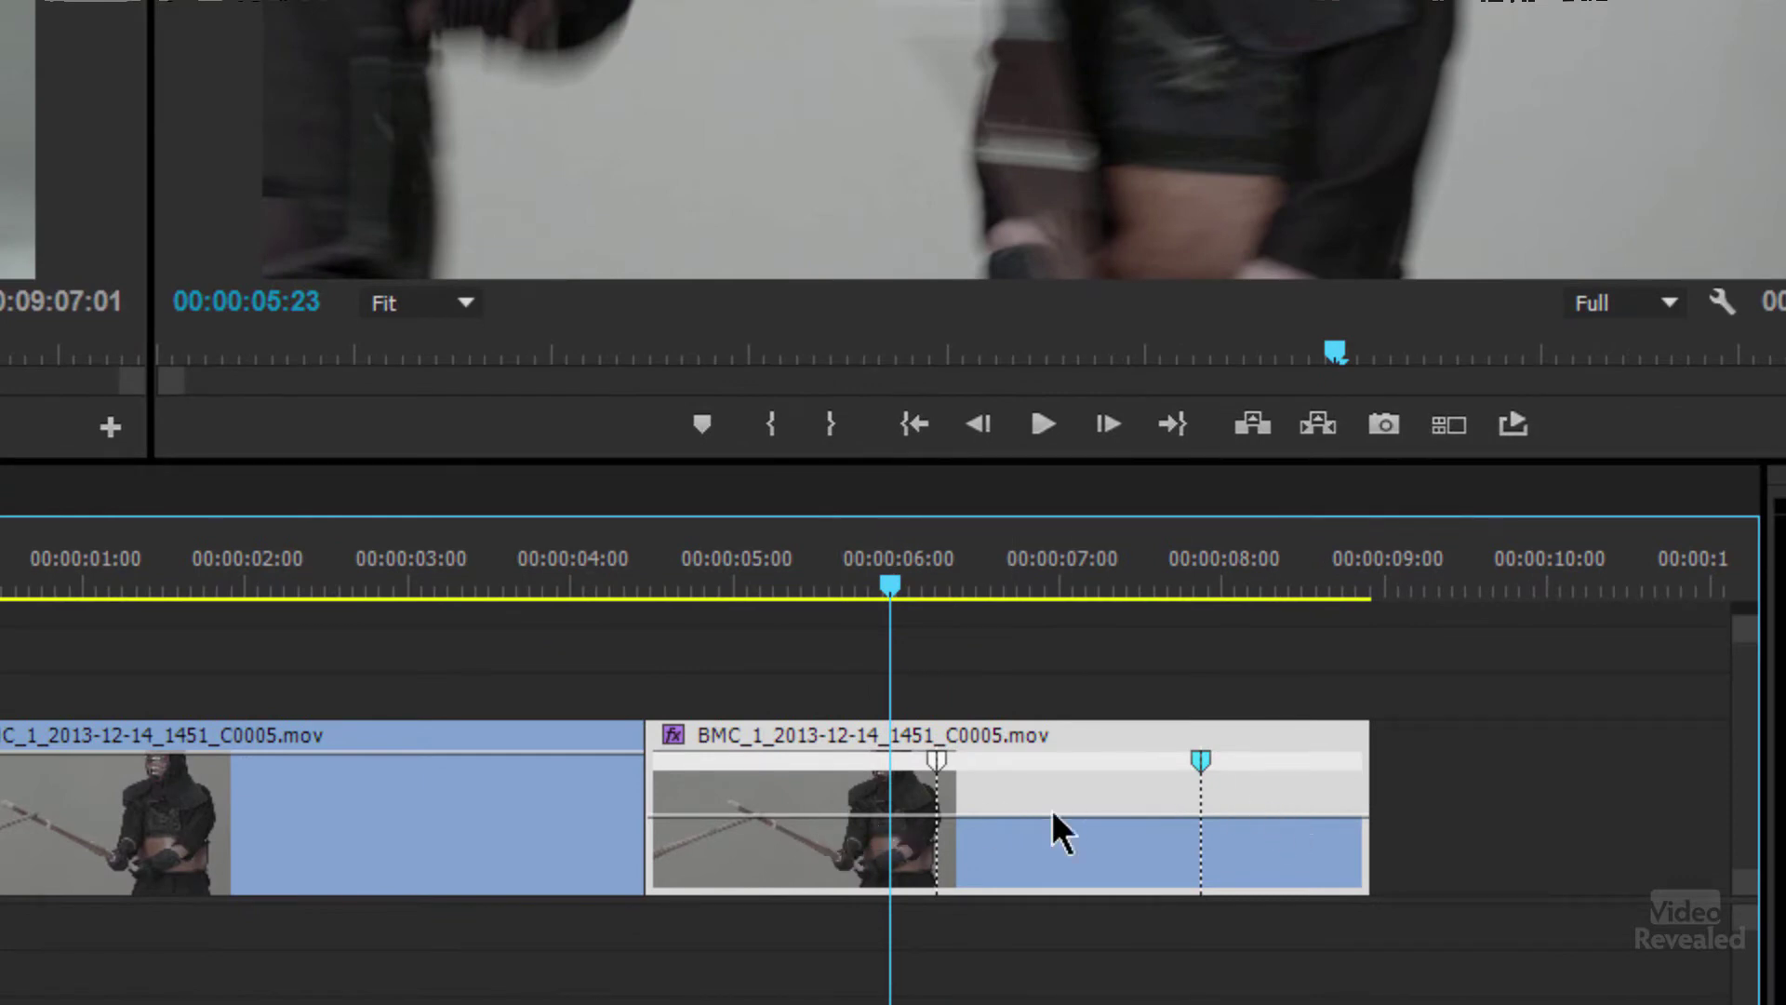
{"action": "left_click_drag", "start_coordinate": [1048, 818], "coordinate": [1043, 789]}
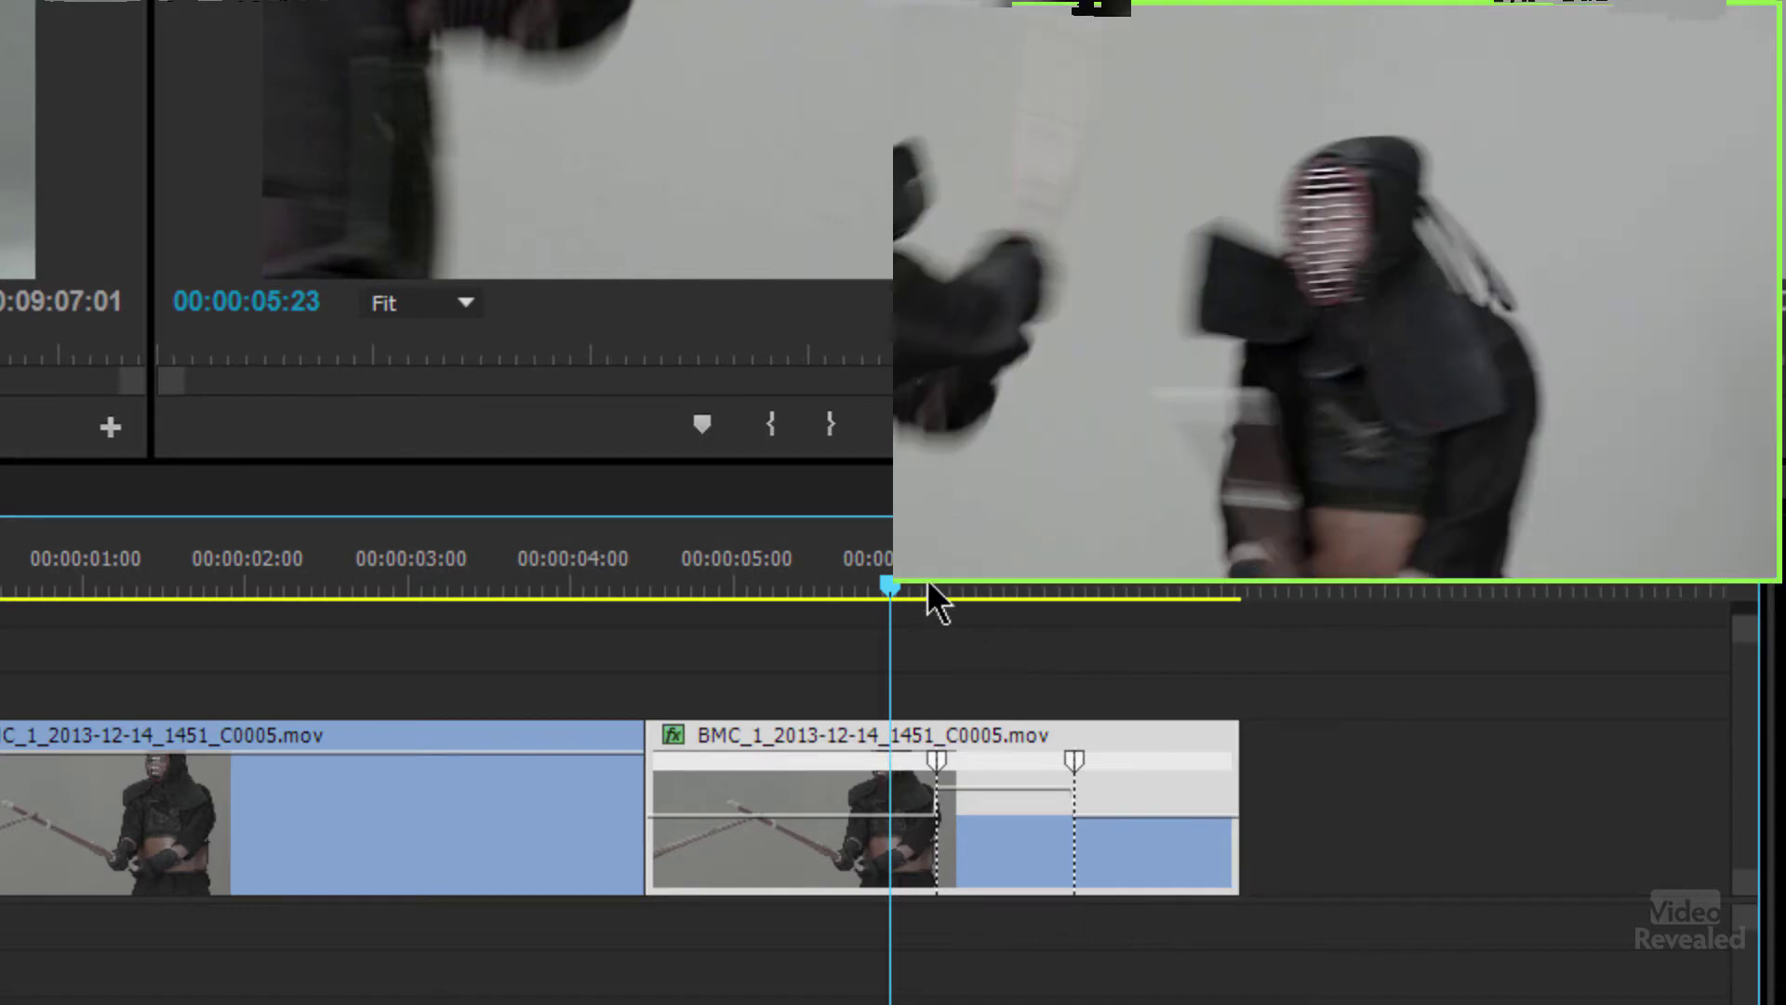
{"action": "left_click_drag", "start_coordinate": [927, 586], "coordinate": [785, 588]}
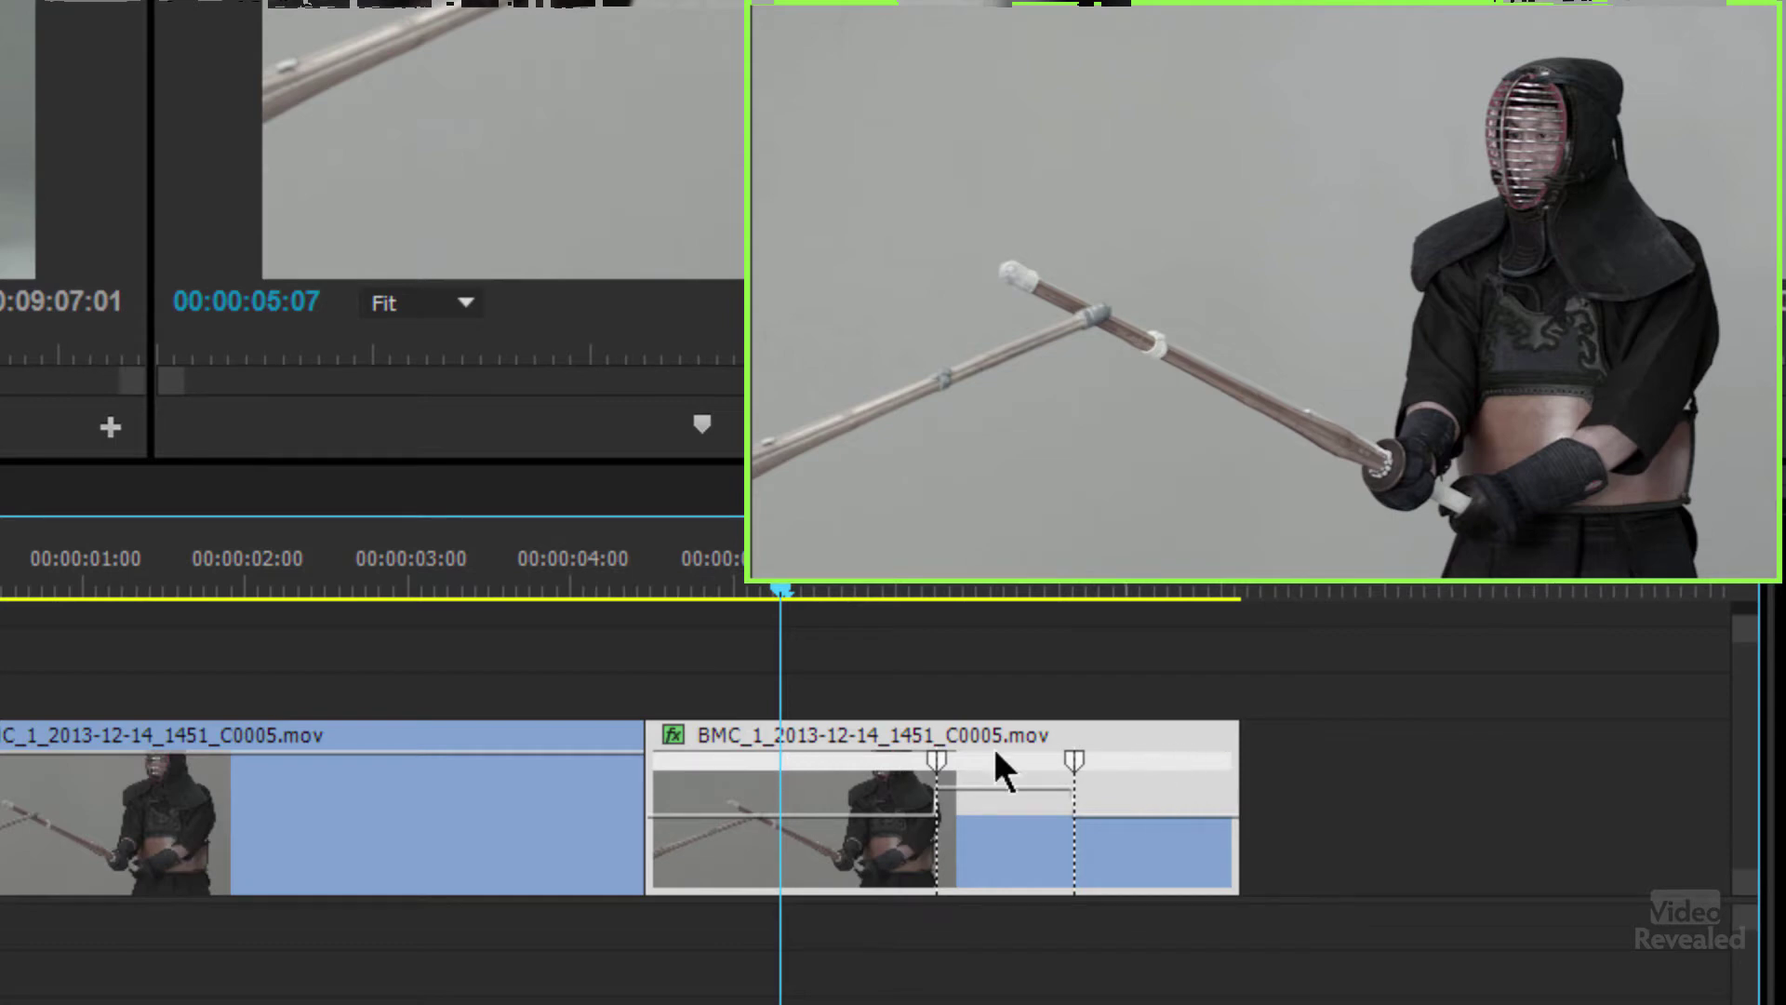
{"action": "key", "text": "space"}
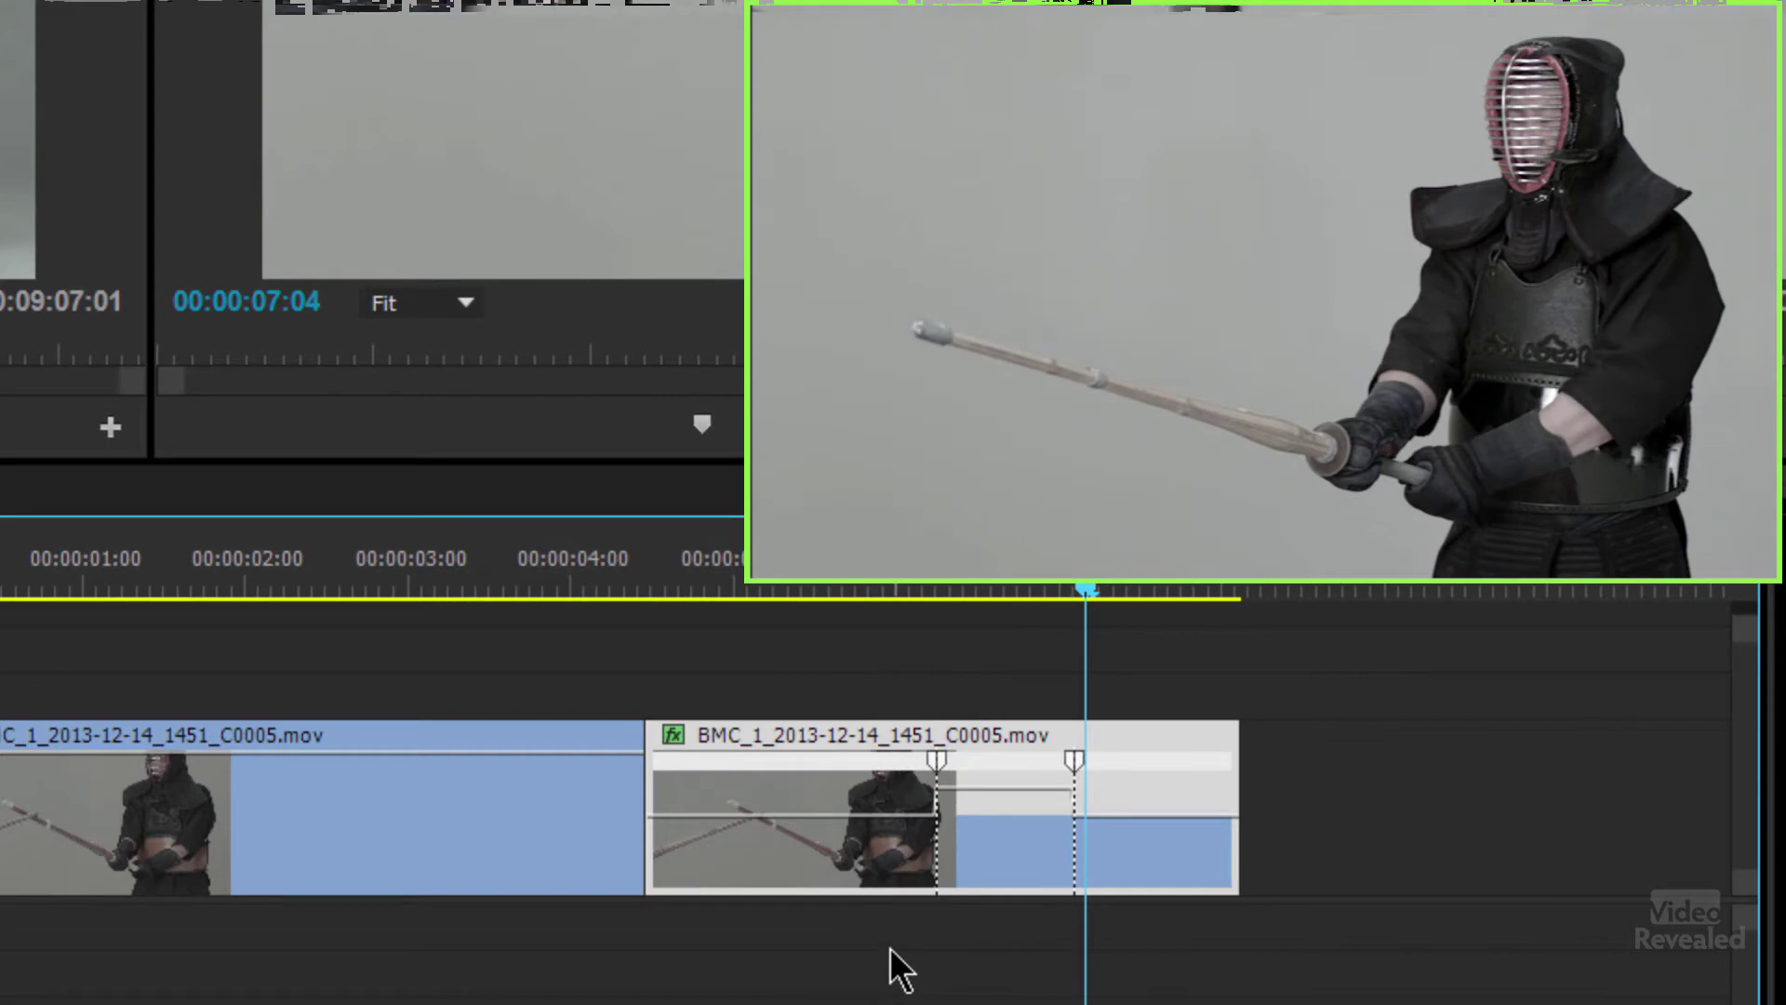
- Zoom in and drag each speed keyframe's halves apart so both speed changes ramp gradually
{"action": "key", "text": "equal"}
{"action": "key", "text": "equal"}
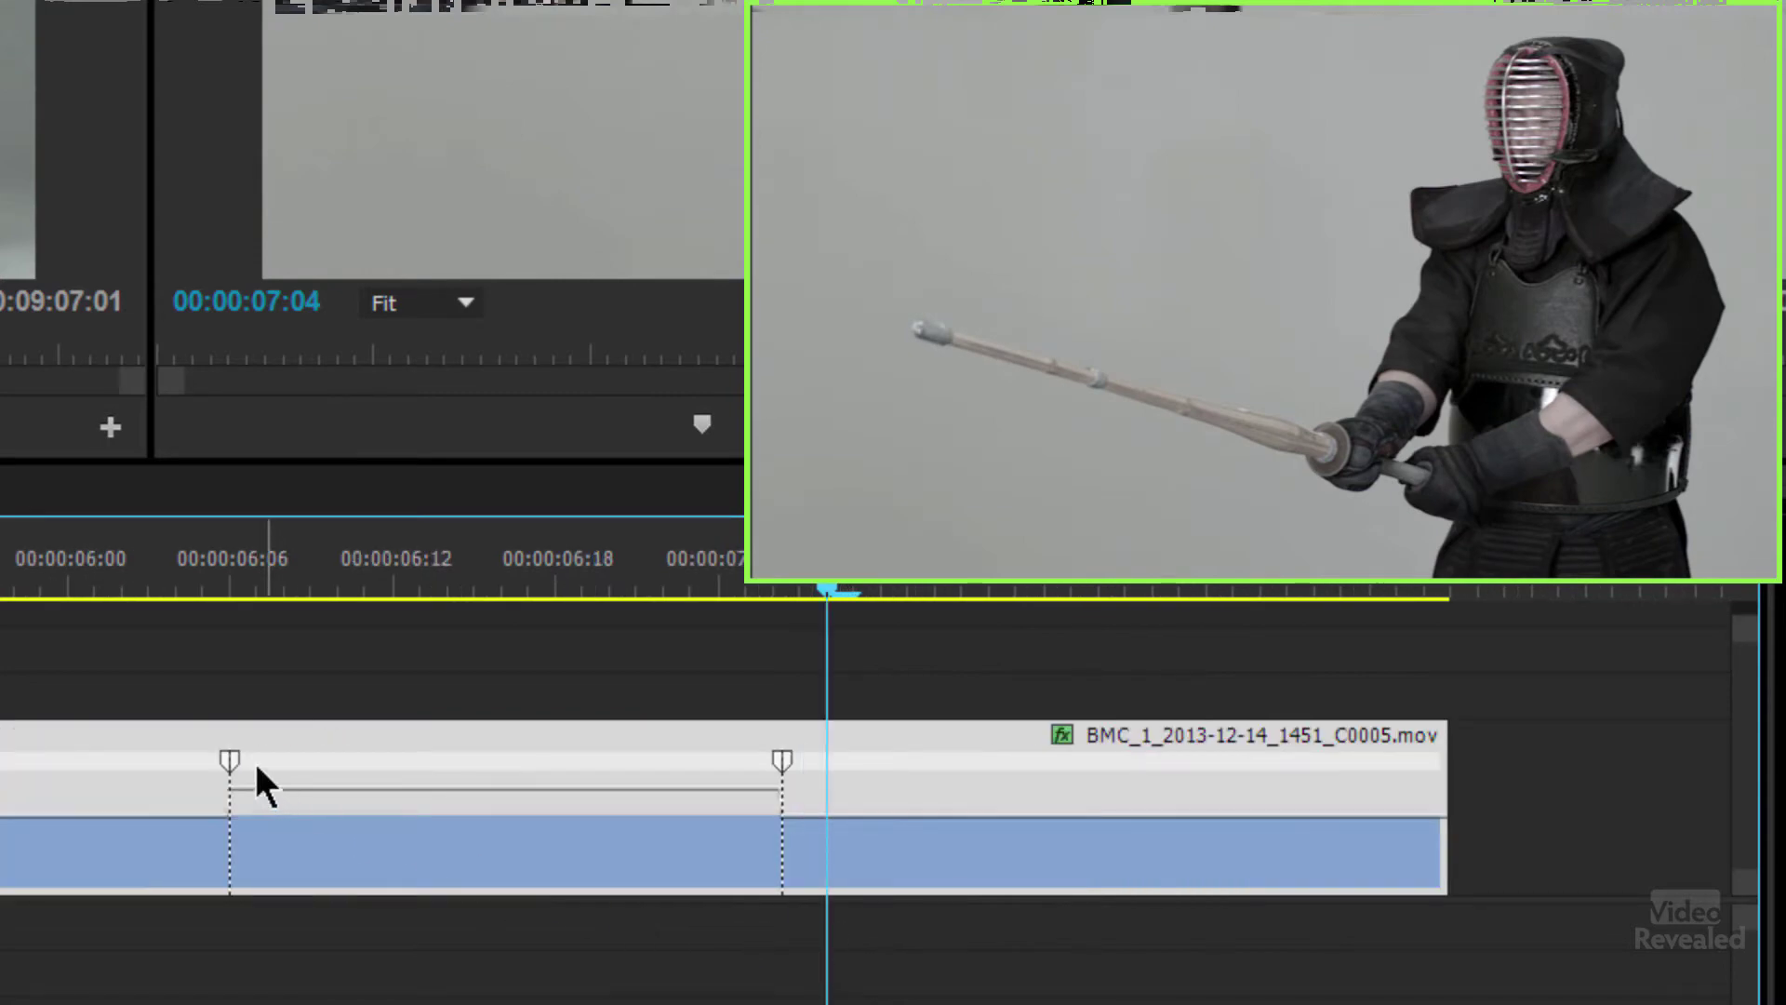
{"action": "key", "text": "ctrl+equal"}
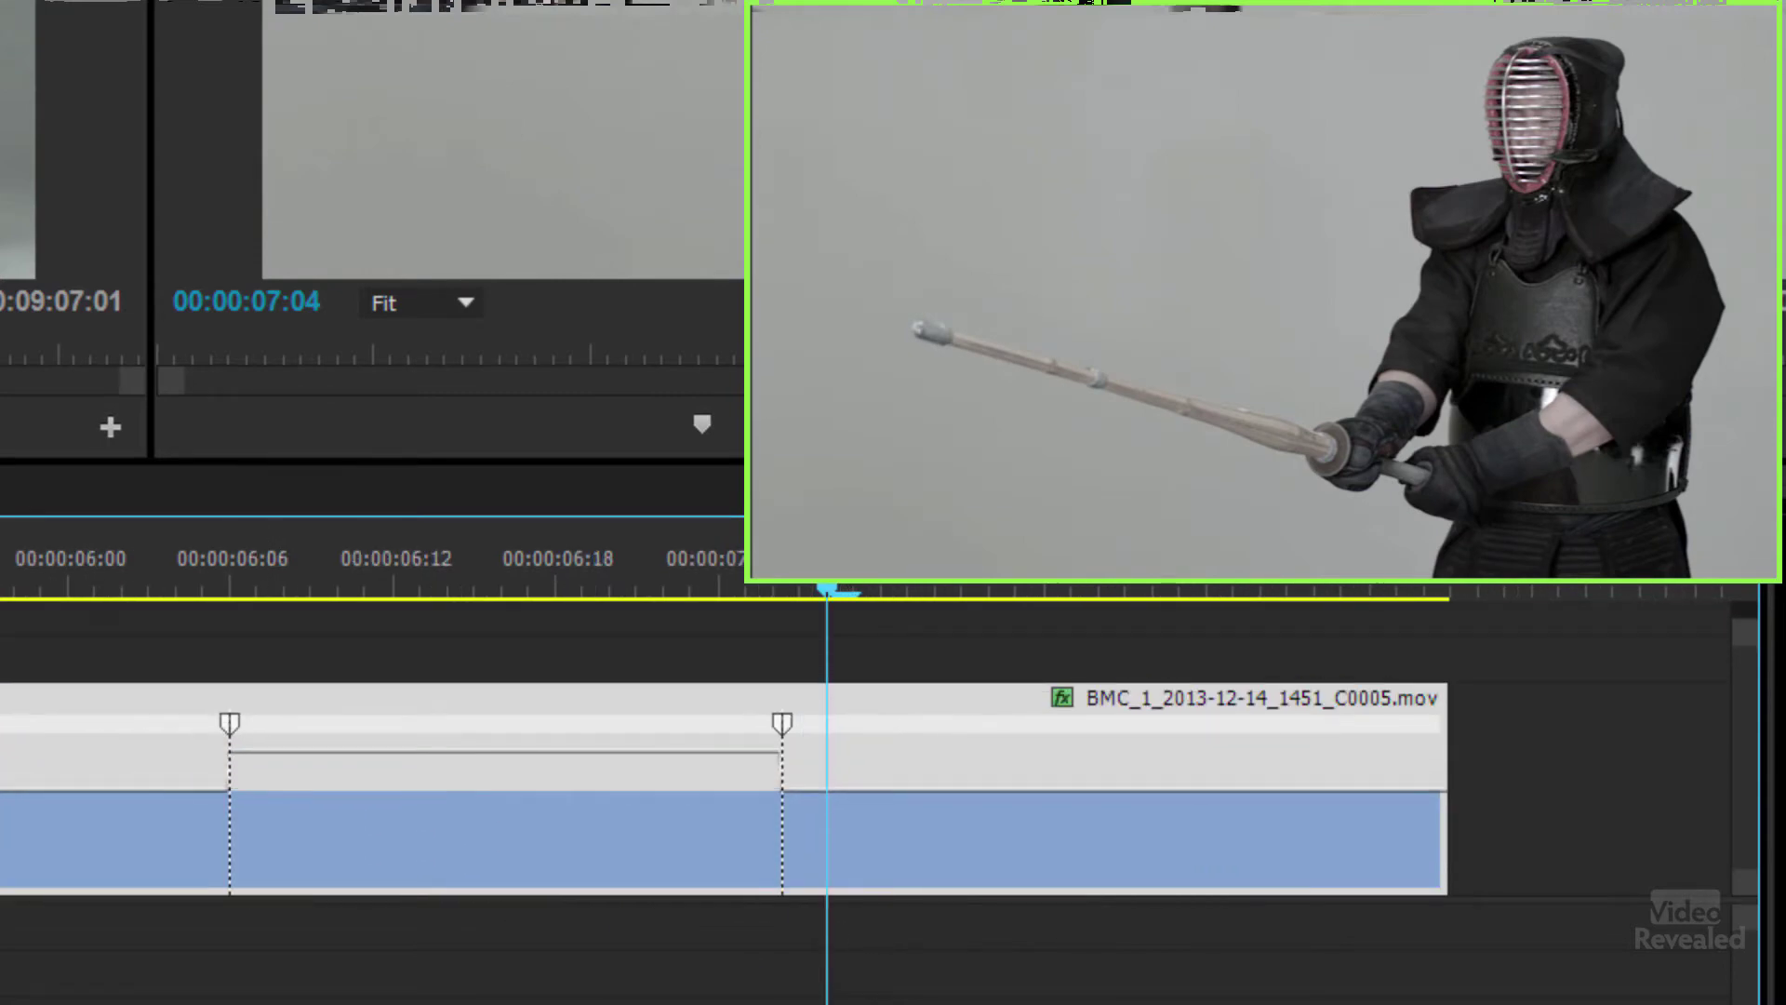
{"action": "key", "text": "equal"}
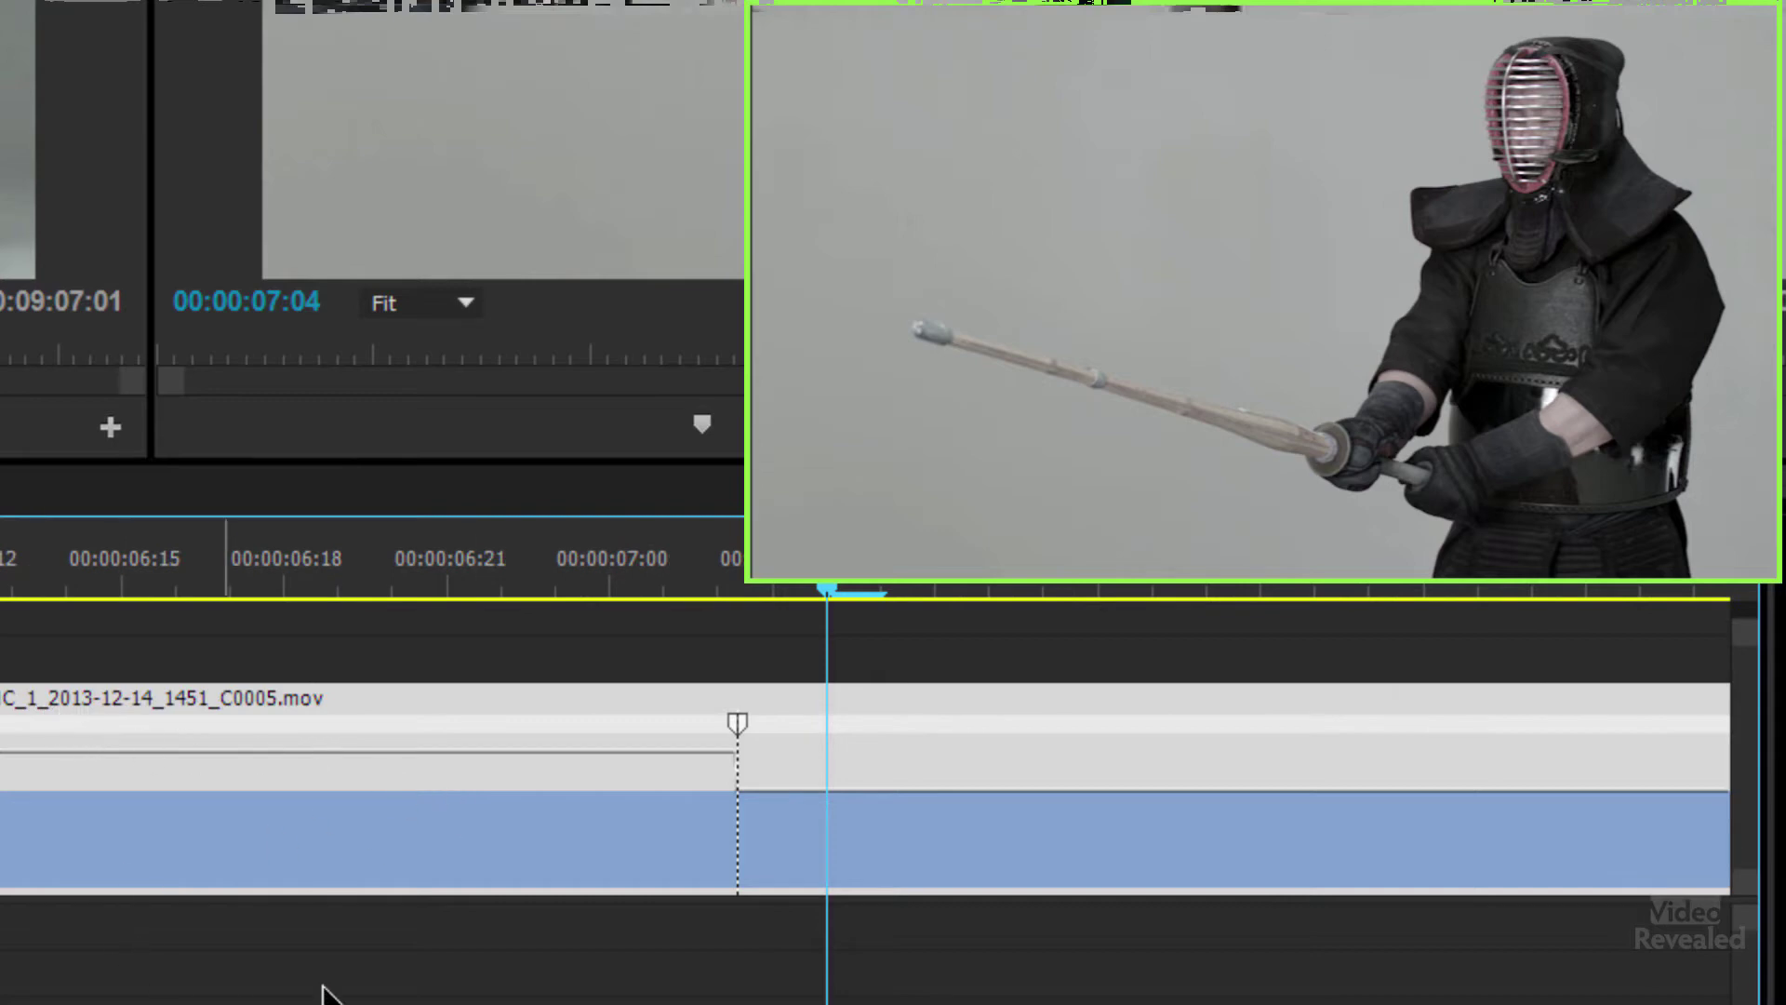
{"action": "scroll", "coordinate": [581, 883], "scroll_direction": "left", "scroll_amount": 5}
{"action": "scroll", "coordinate": [581, 895], "scroll_direction": "left", "scroll_amount": 1}
{"action": "left_click_drag", "start_coordinate": [140, 726], "coordinate": [262, 734]}
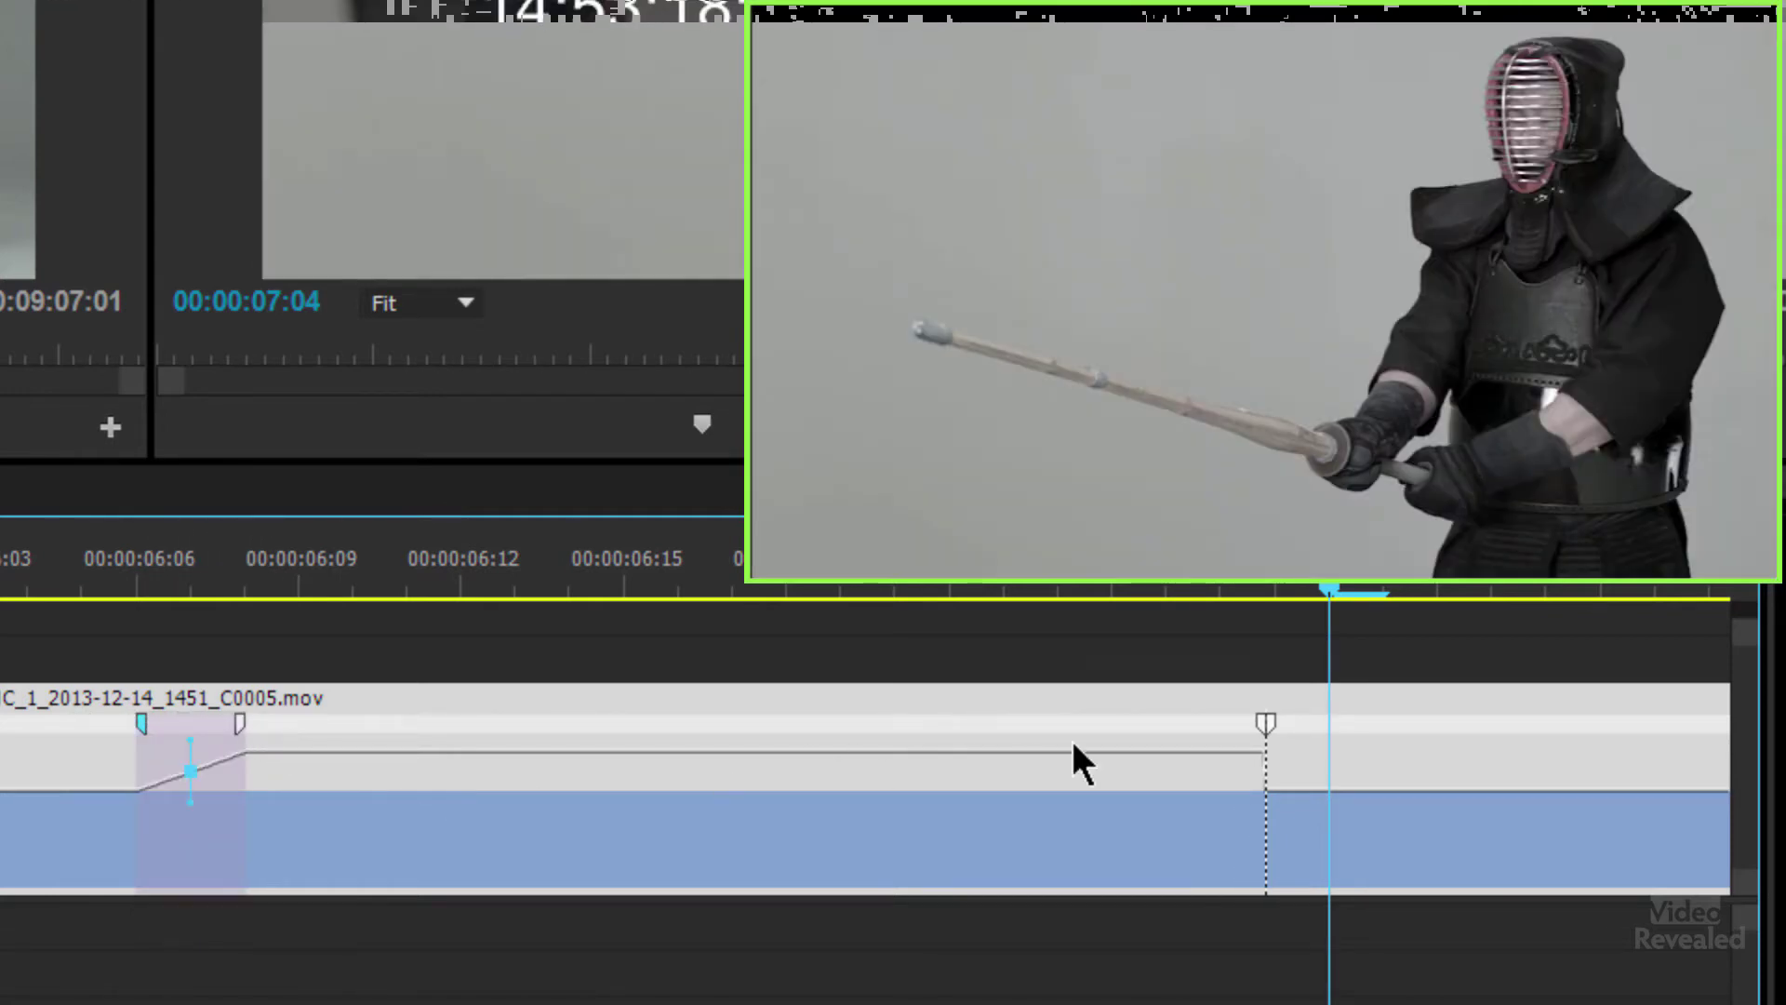
{"action": "left_click_drag", "start_coordinate": [1267, 727], "coordinate": [1158, 731]}
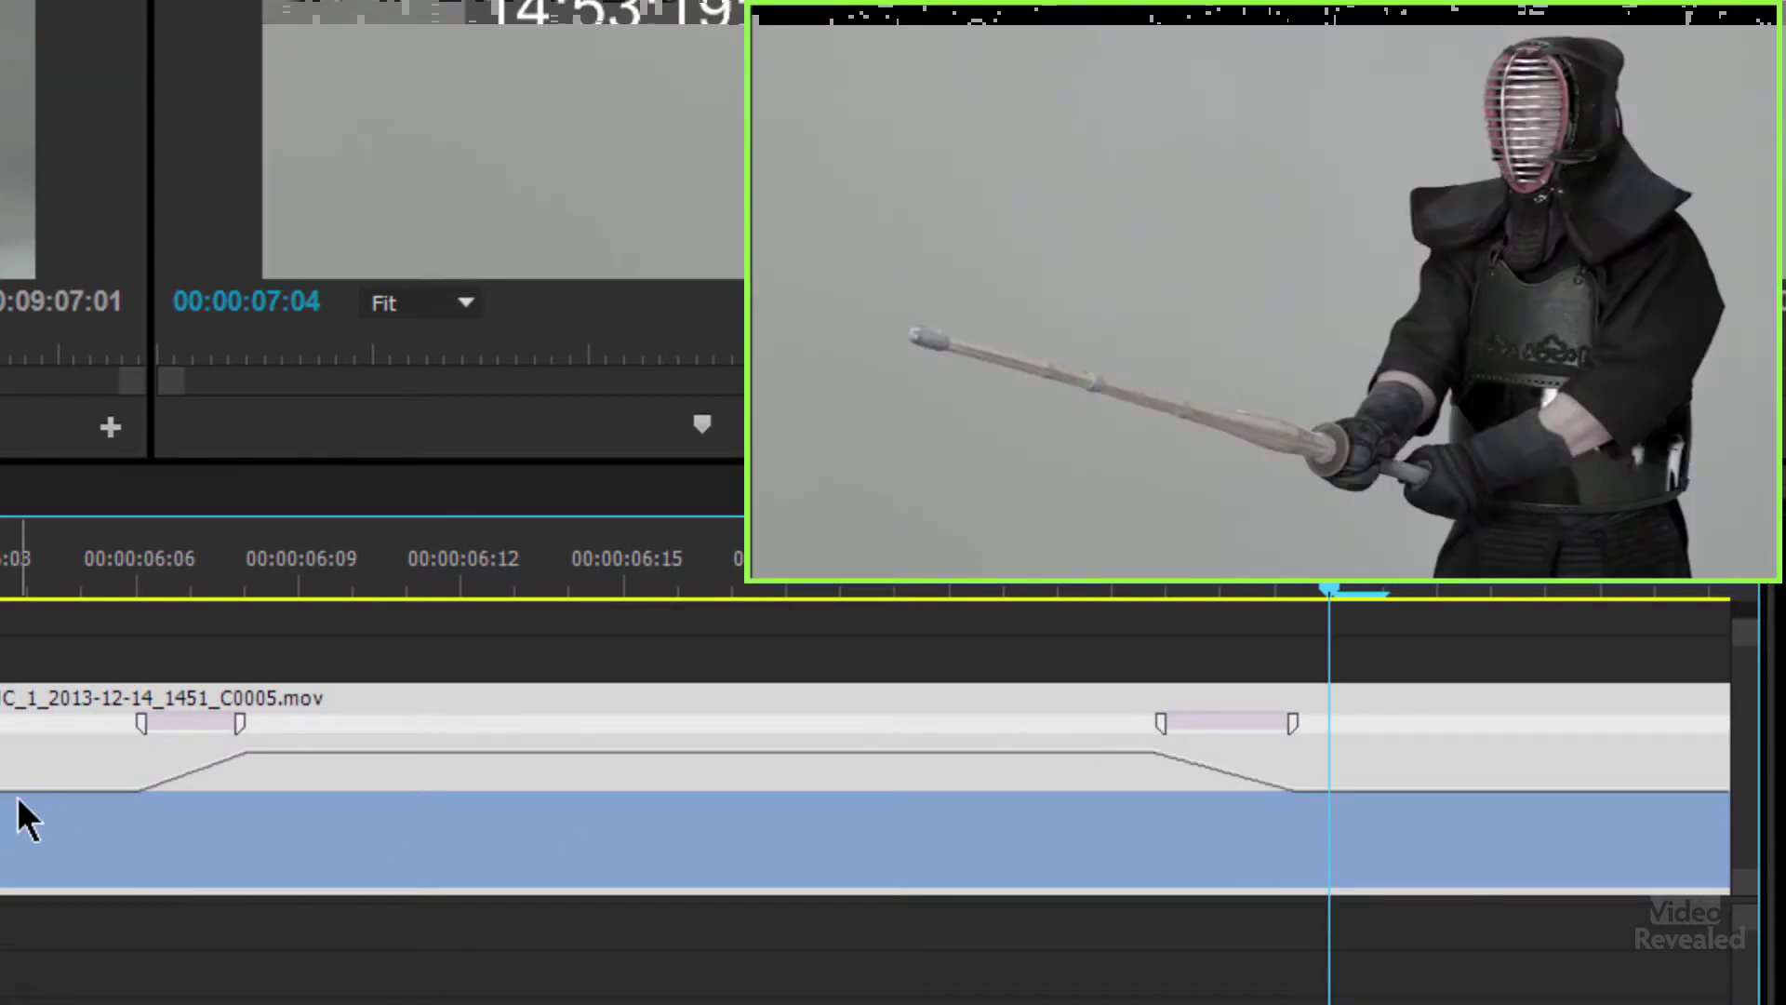
{"action": "mouse_move", "coordinate": [339, 758]}
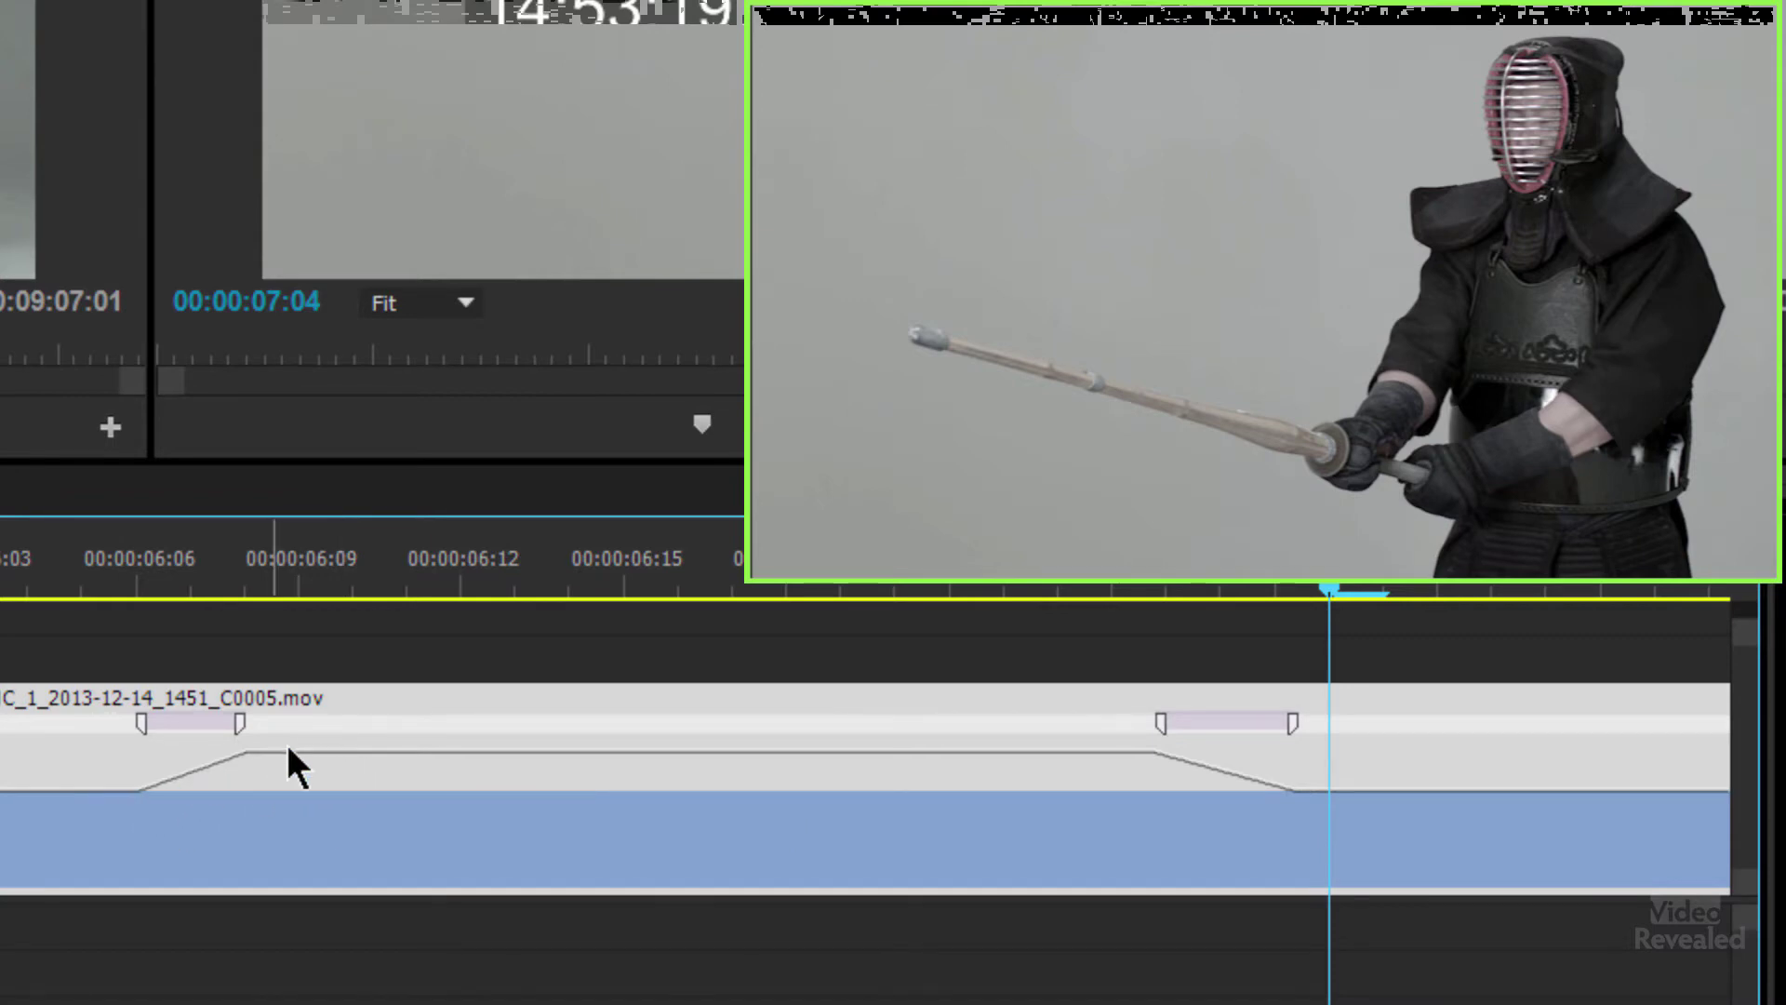
{"action": "key", "text": "backslash"}
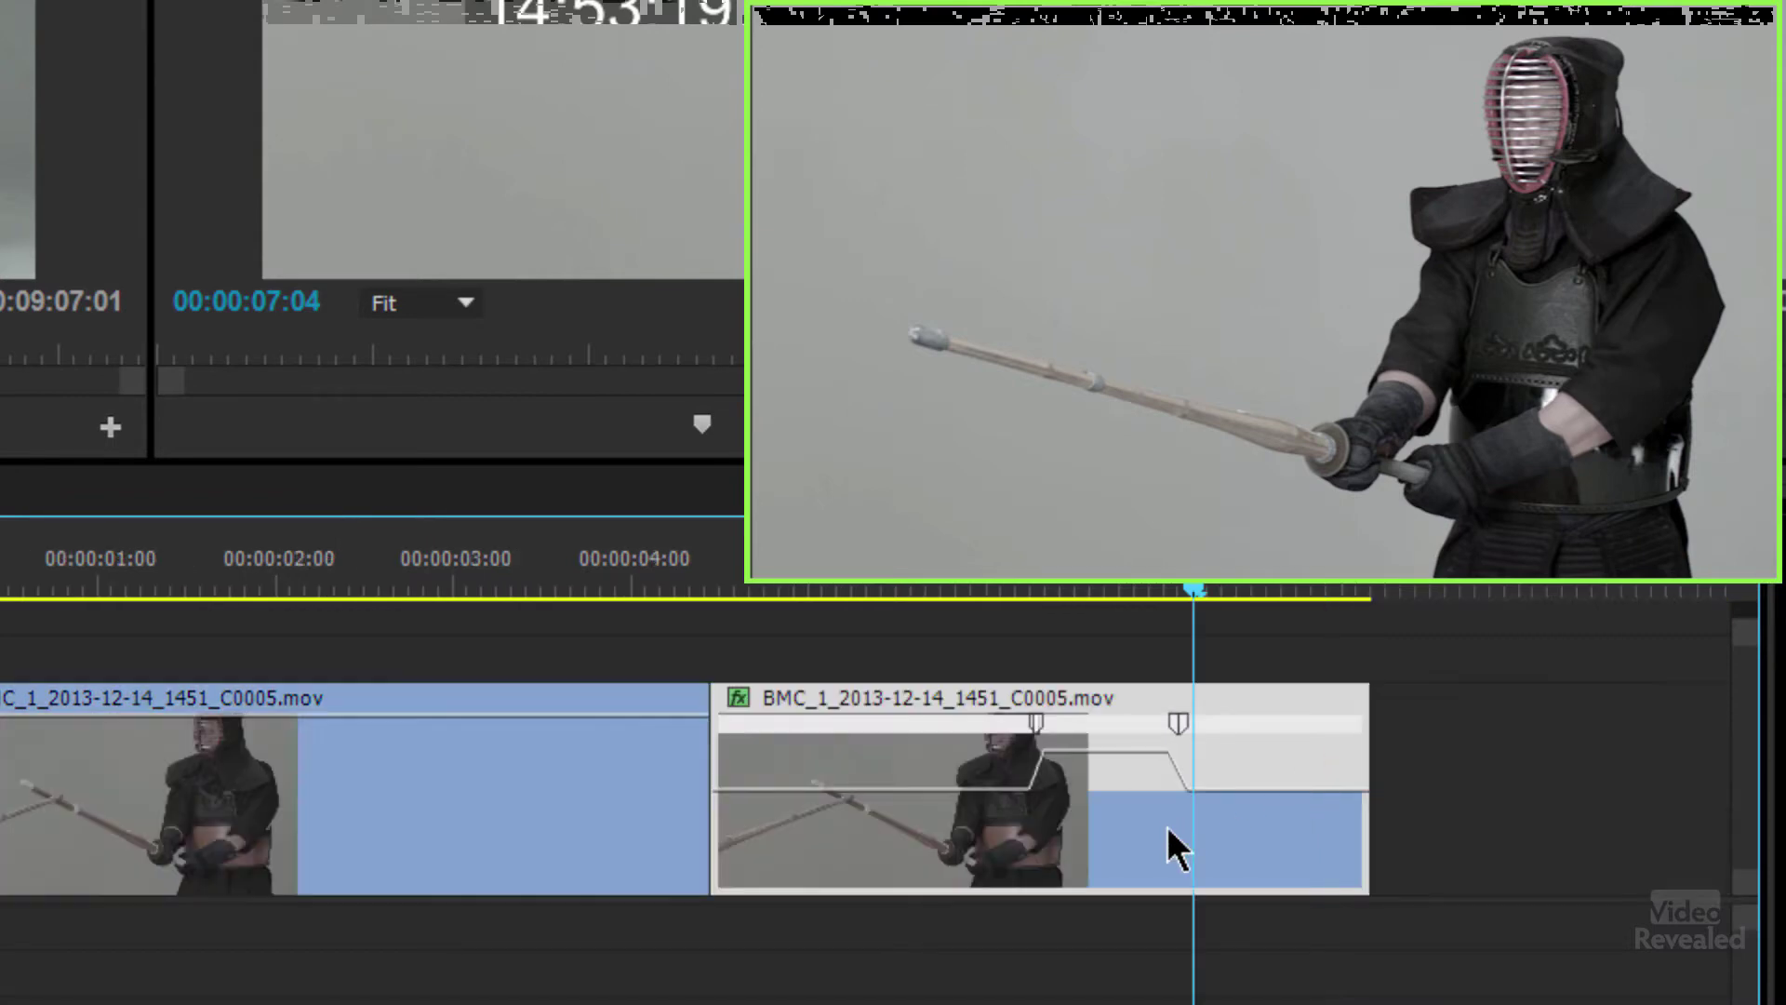
{"action": "left_click", "coordinate": [823, 587]}
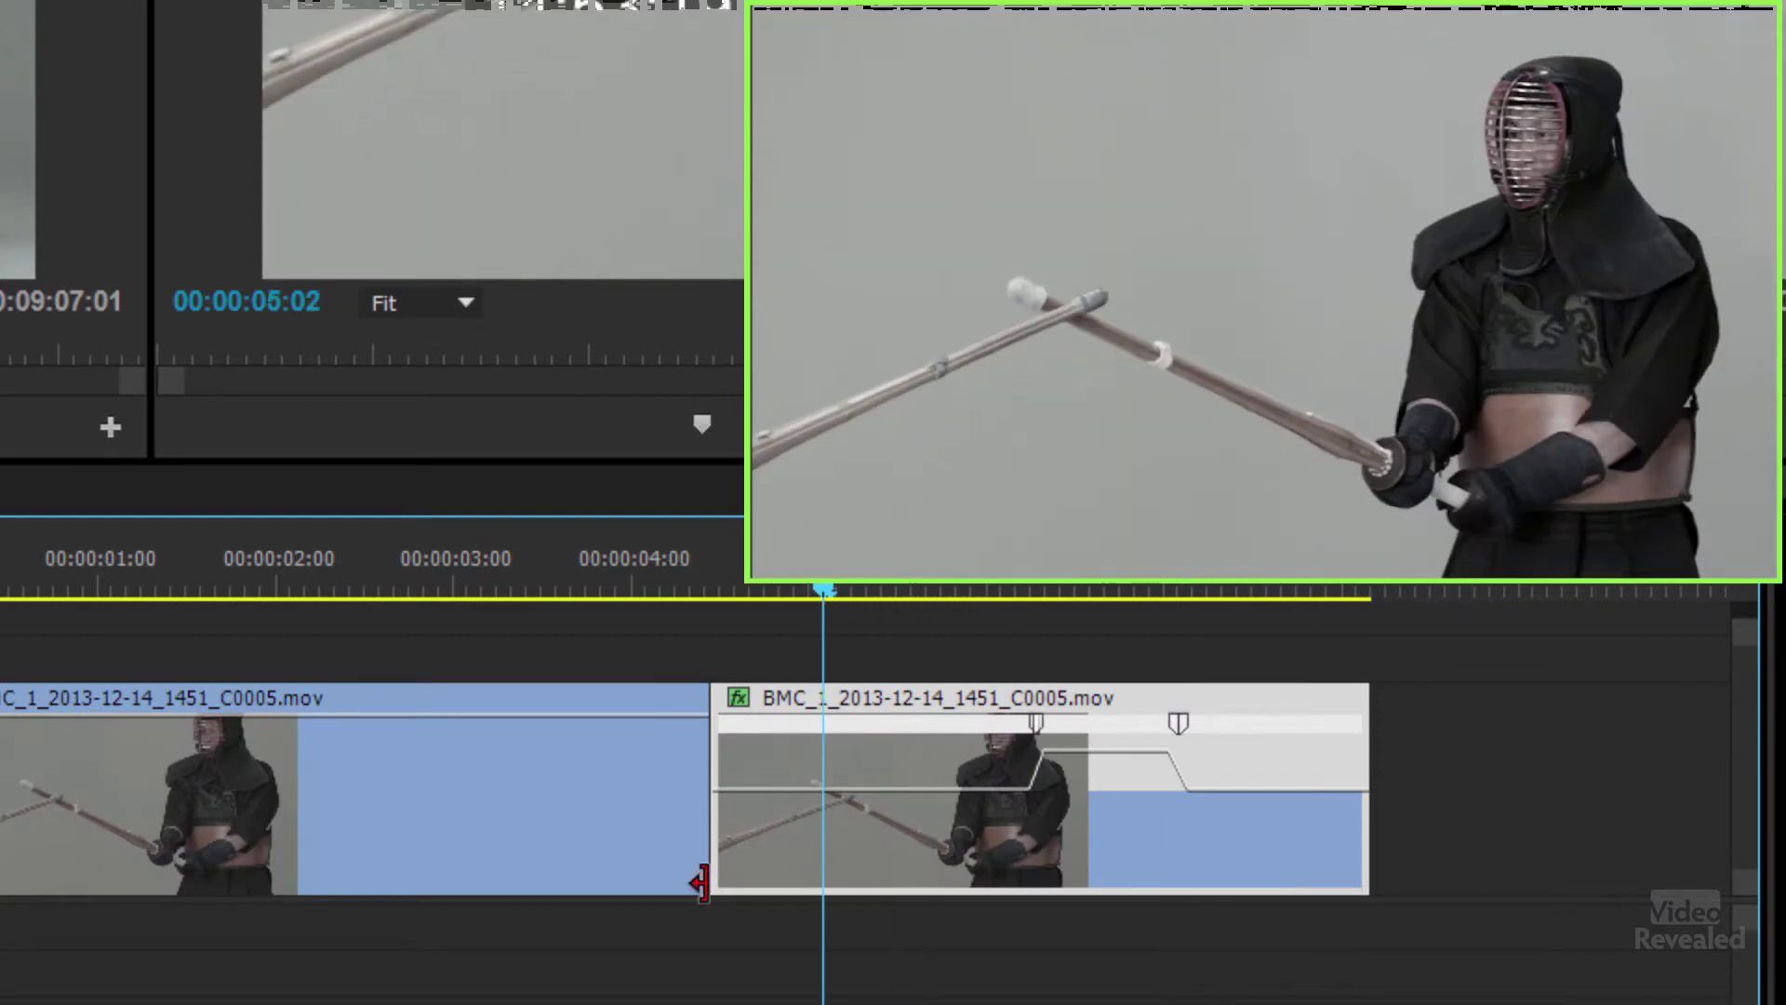
{"action": "key", "text": "space"}
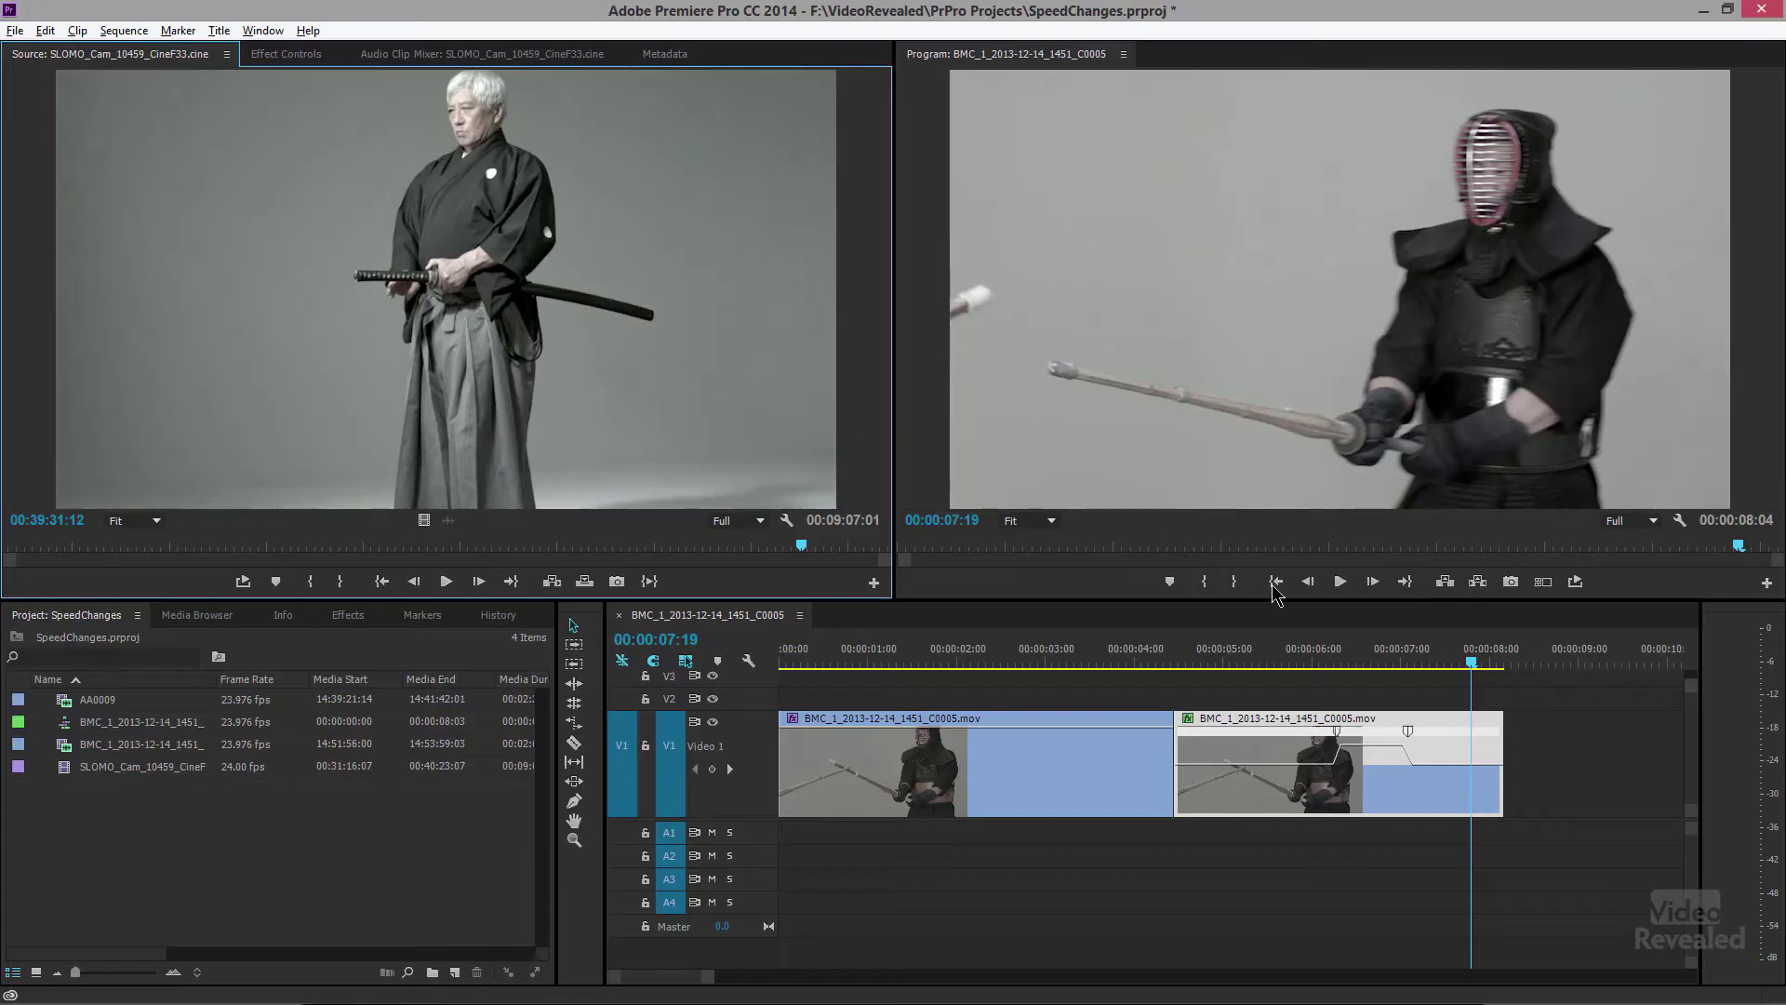
- Drag the SLOMO_Cam_10459_CineF33 clip onto Video 1 right after the ramped kendo clip
{"action": "left_click_drag", "start_coordinate": [1274, 591], "coordinate": [1523, 777]}
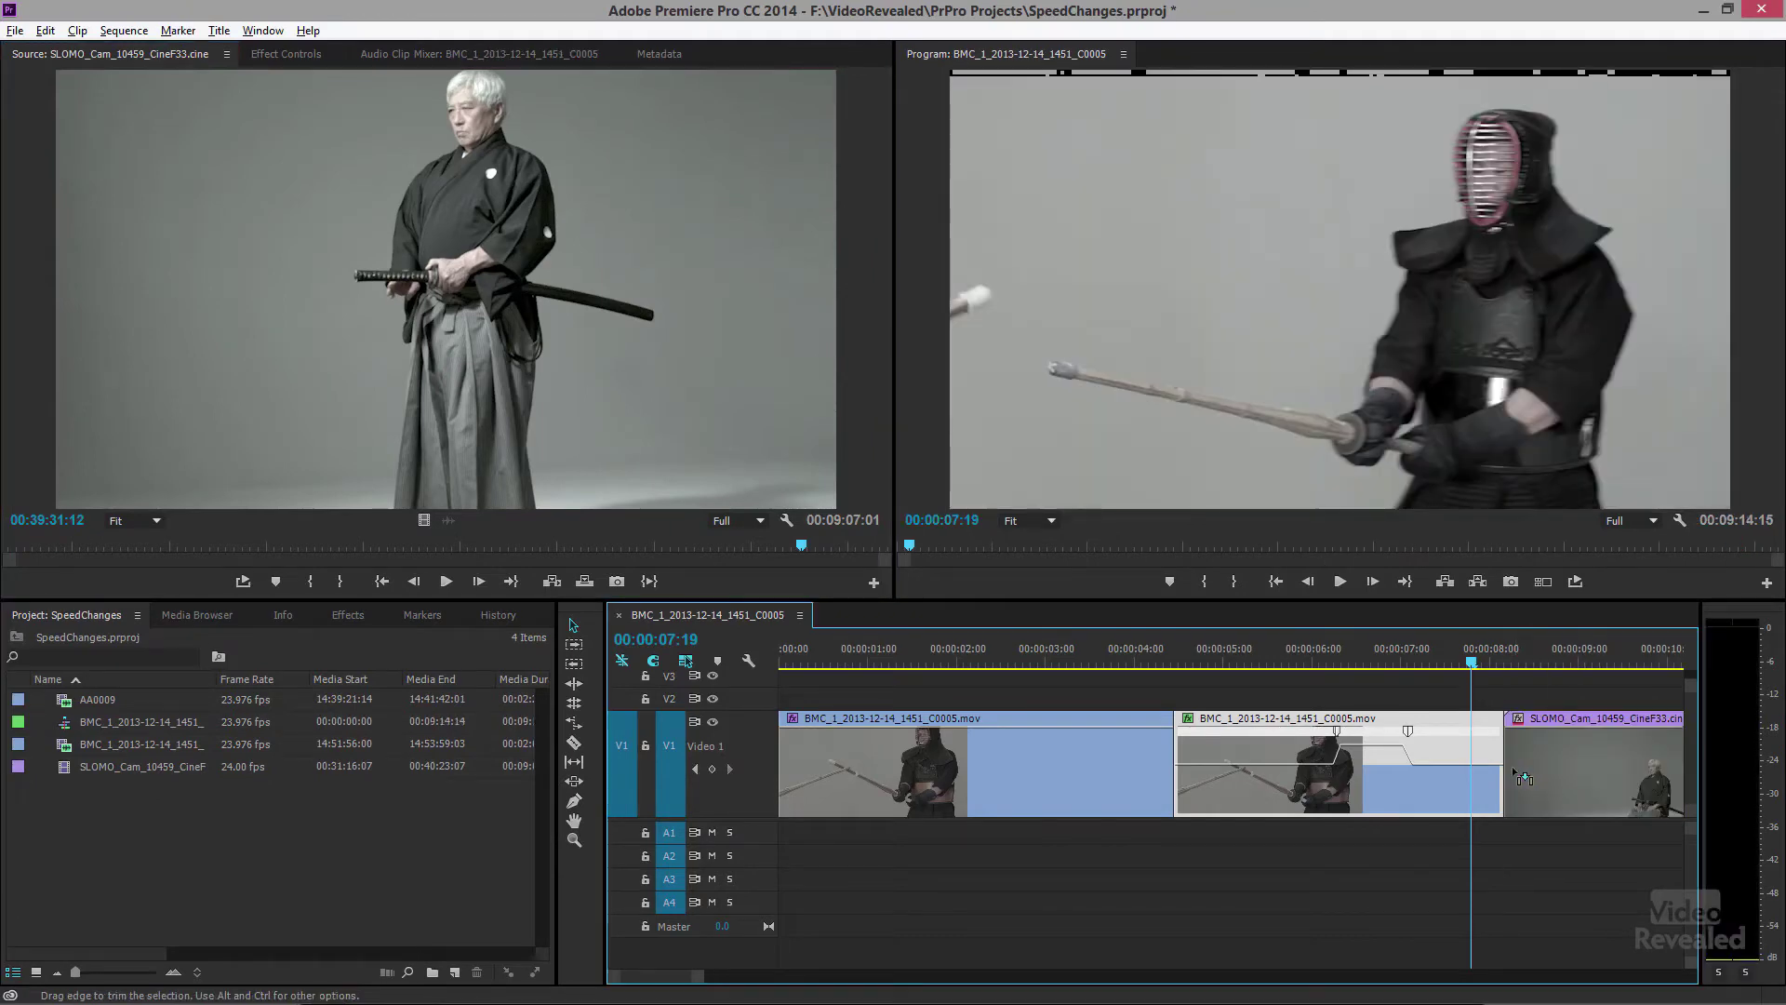
- Fit the sequence in view, scrub into the samurai clip, and open its fx property list
{"action": "key", "text": "backslash"}
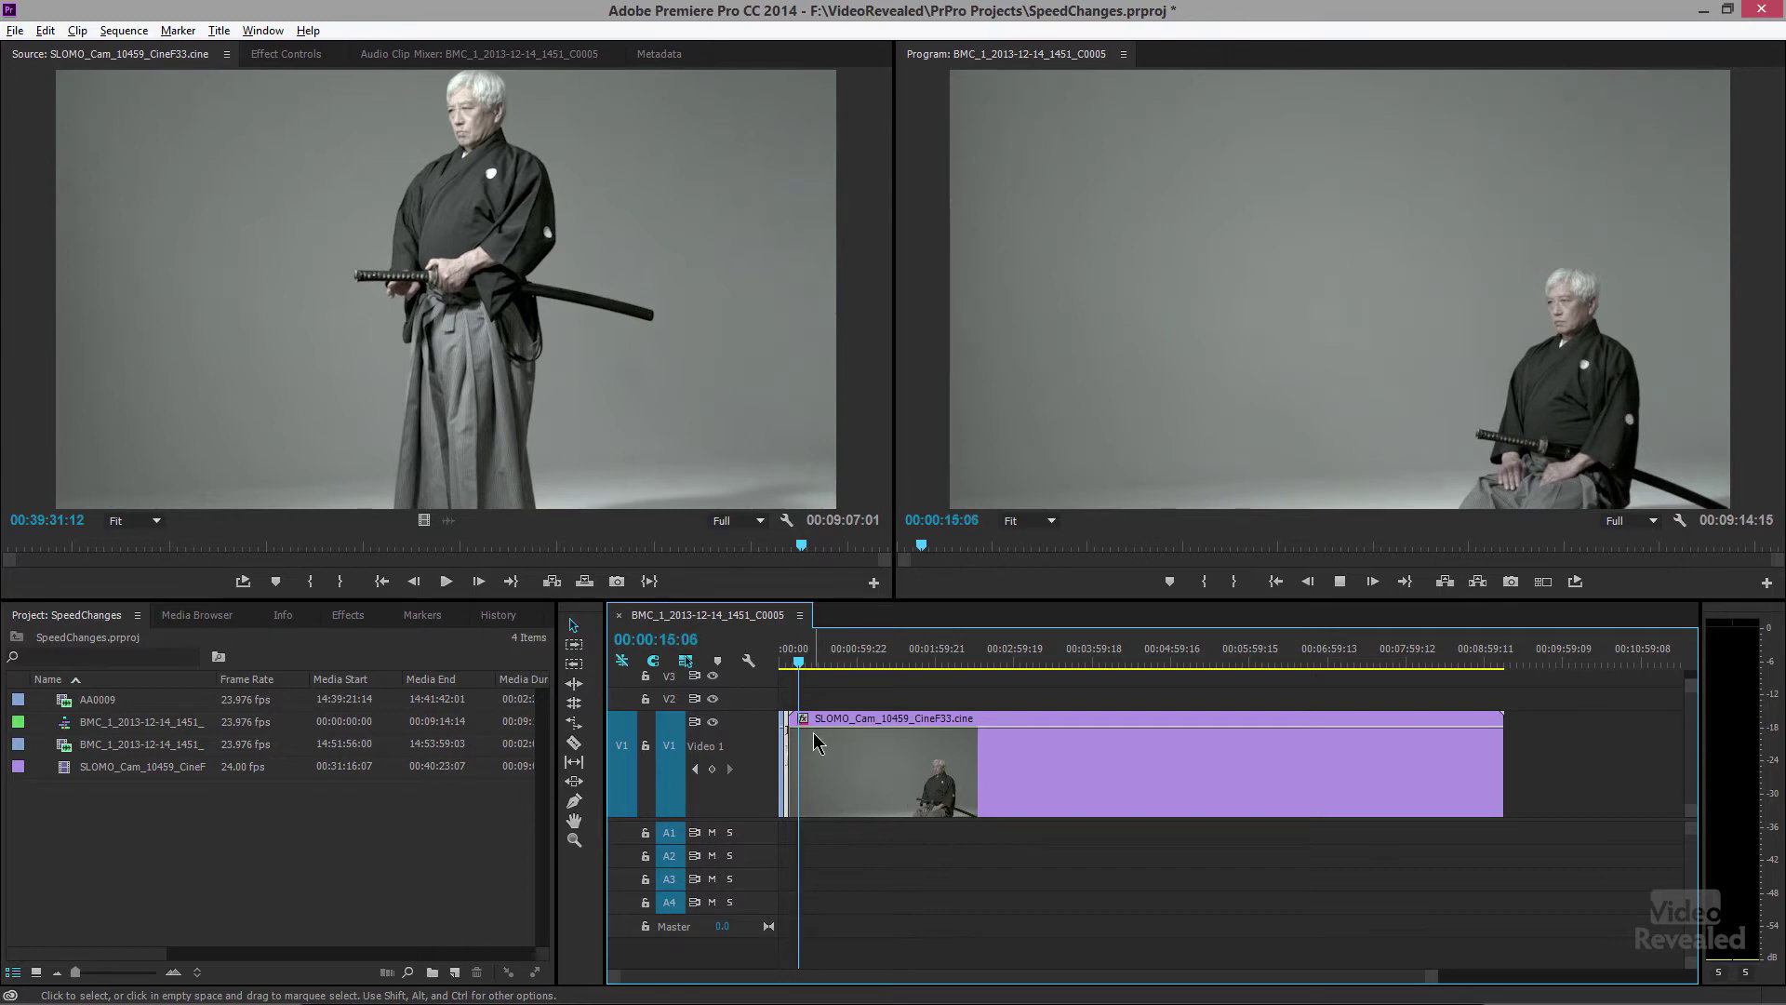
{"action": "left_click_drag", "start_coordinate": [800, 664], "coordinate": [851, 664]}
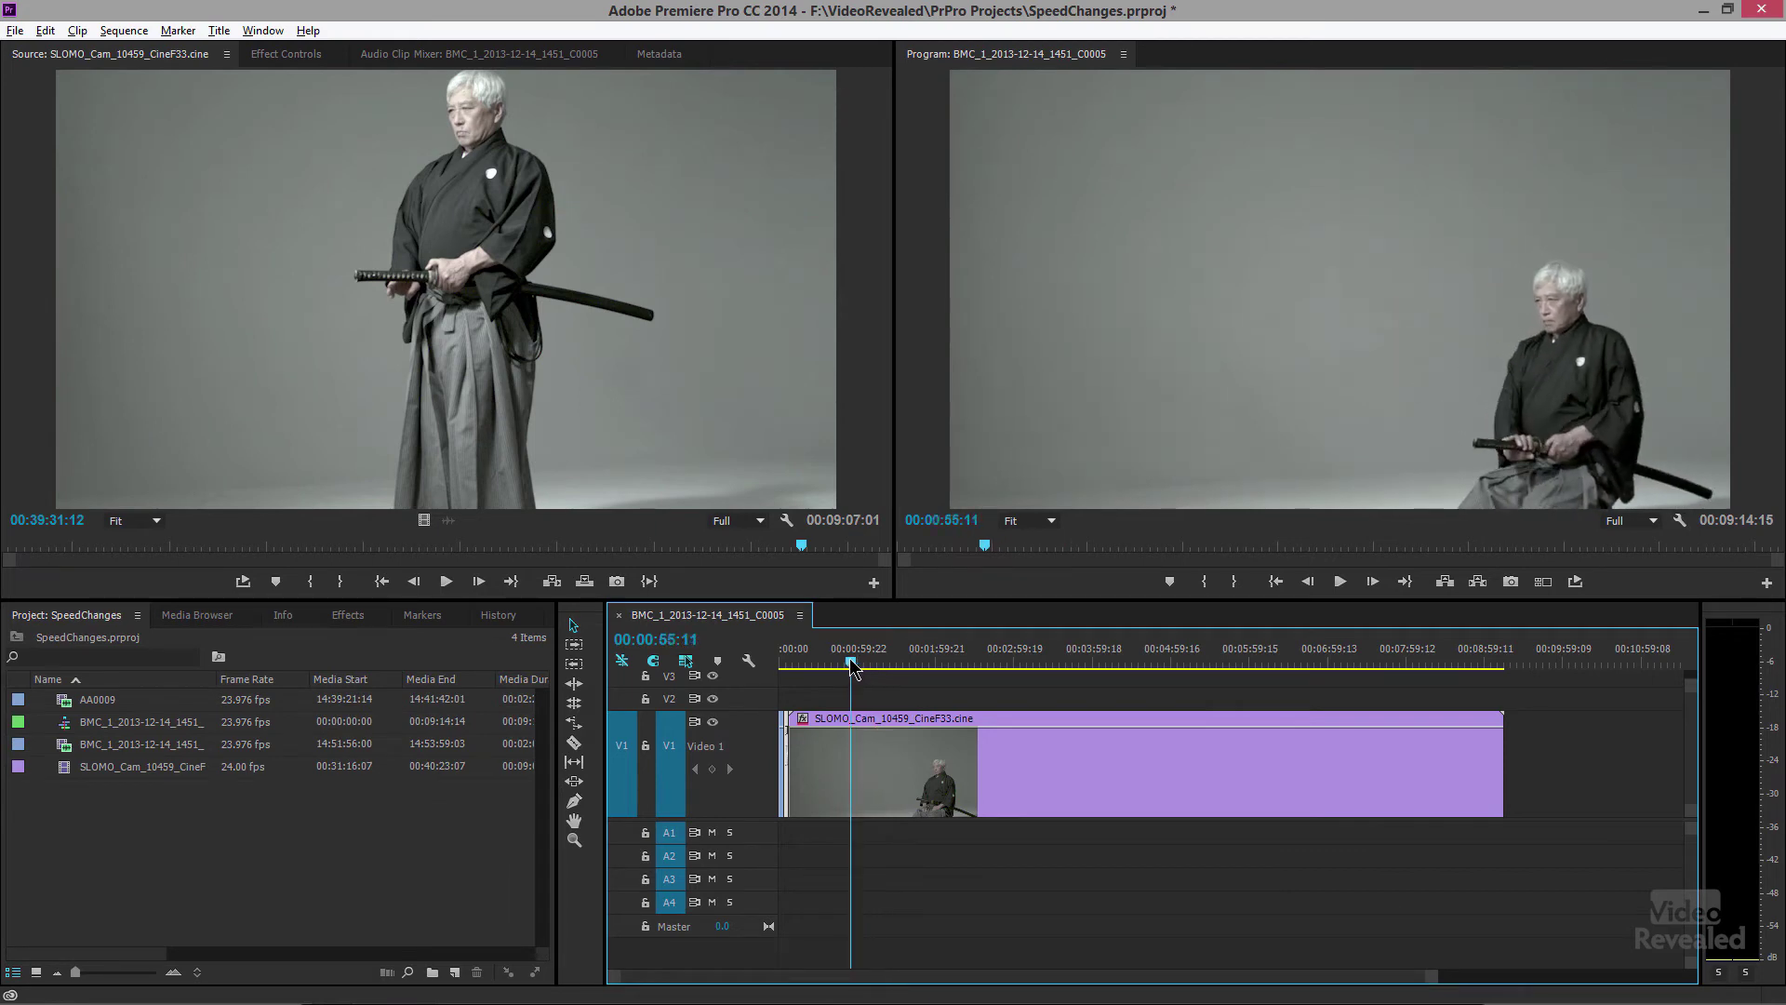
{"action": "left_click", "coordinate": [802, 718]}
- Show the samurai clip's Time Remapping Speed line and add a keyframe where the sword is drawn
{"action": "mouse_move", "coordinate": [872, 778]}
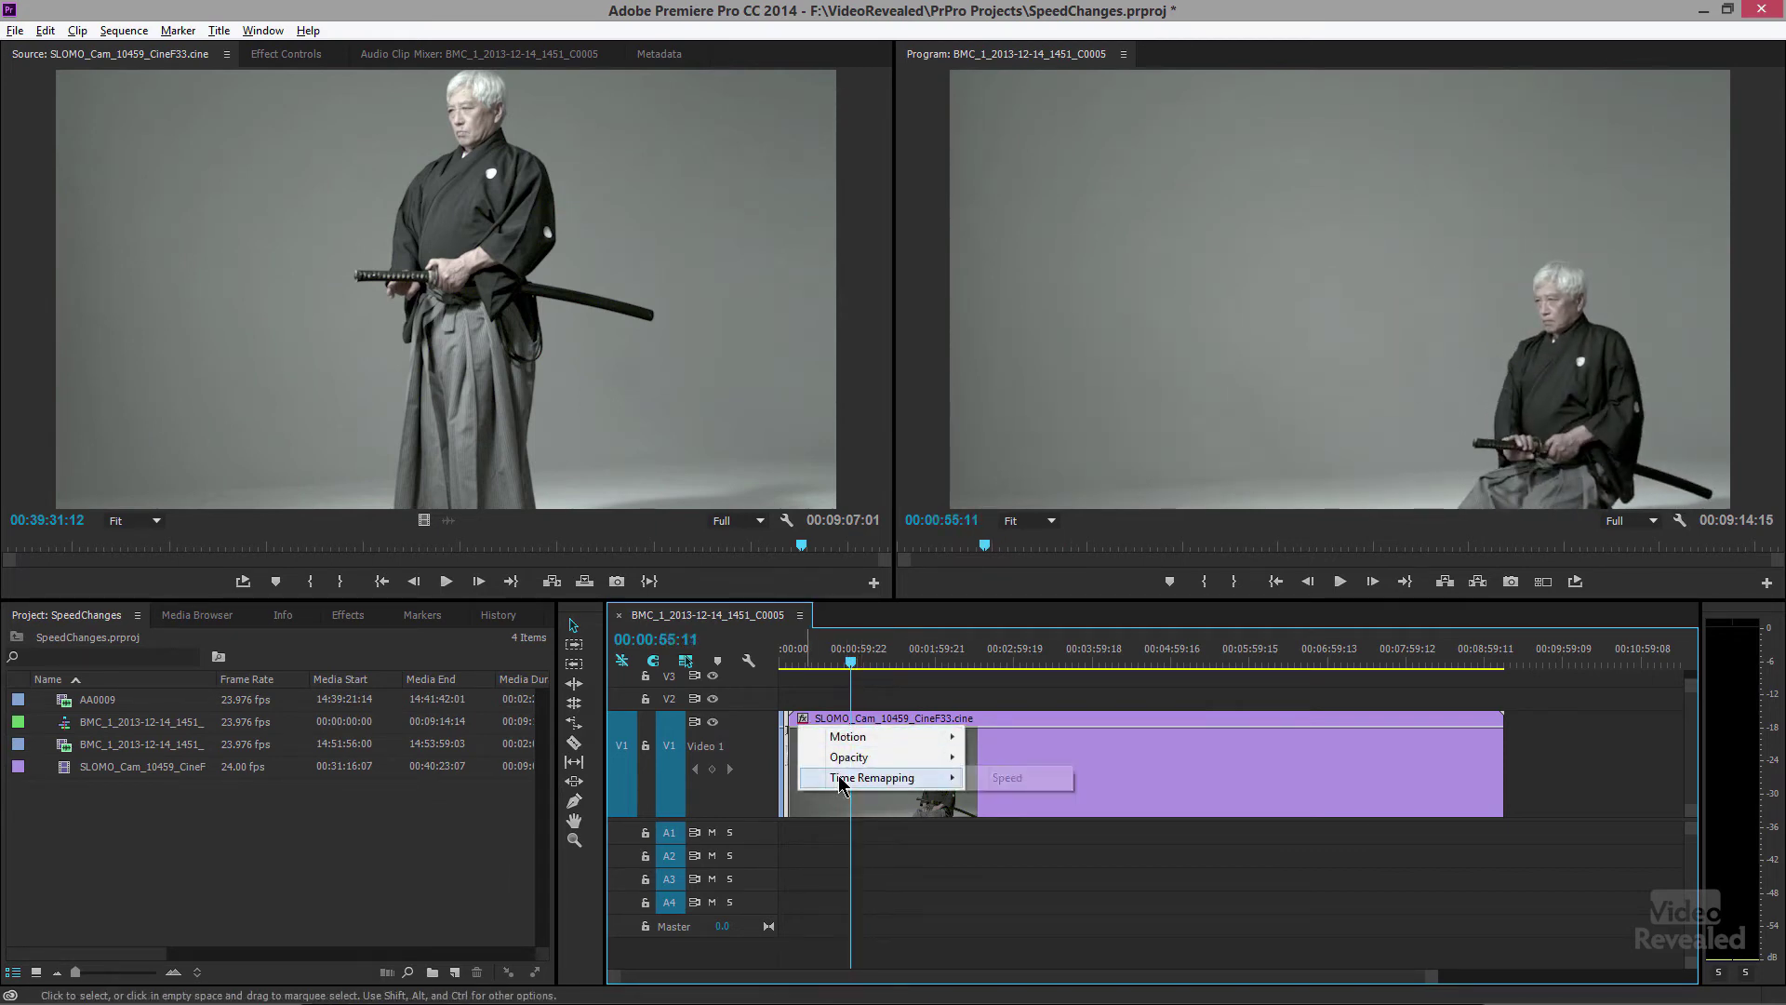
{"action": "left_click", "coordinate": [991, 780]}
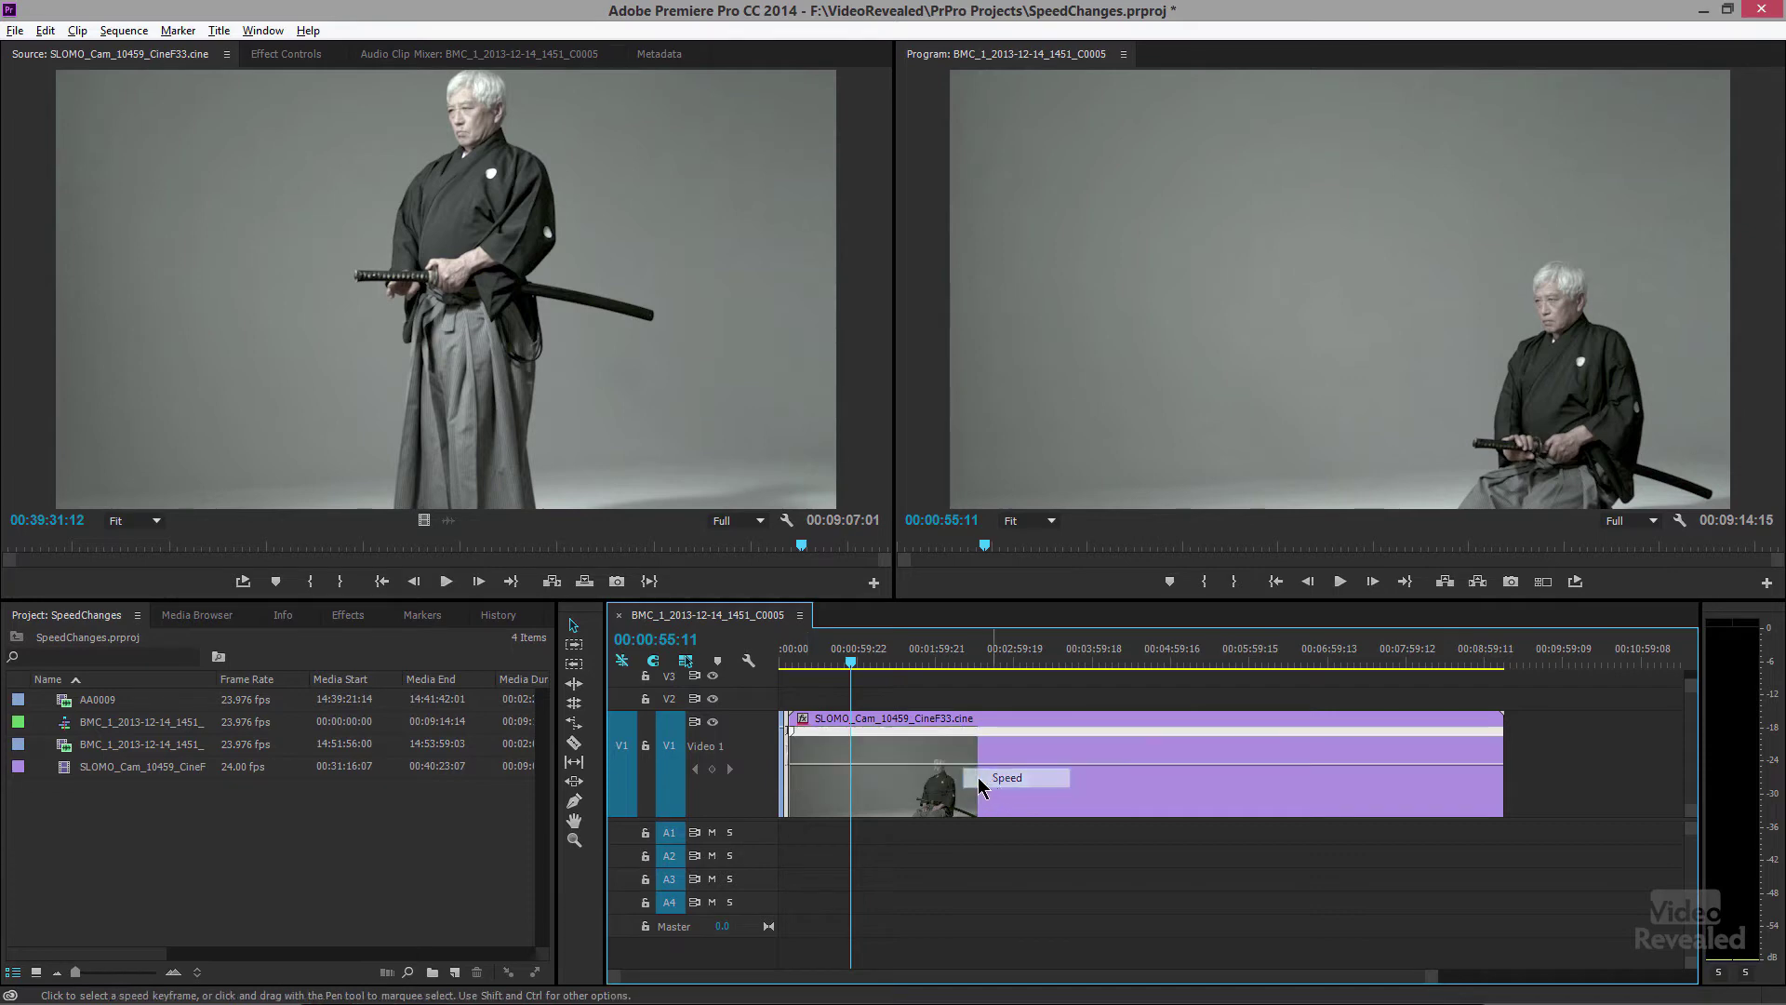
{"action": "left_click", "coordinate": [855, 773]}
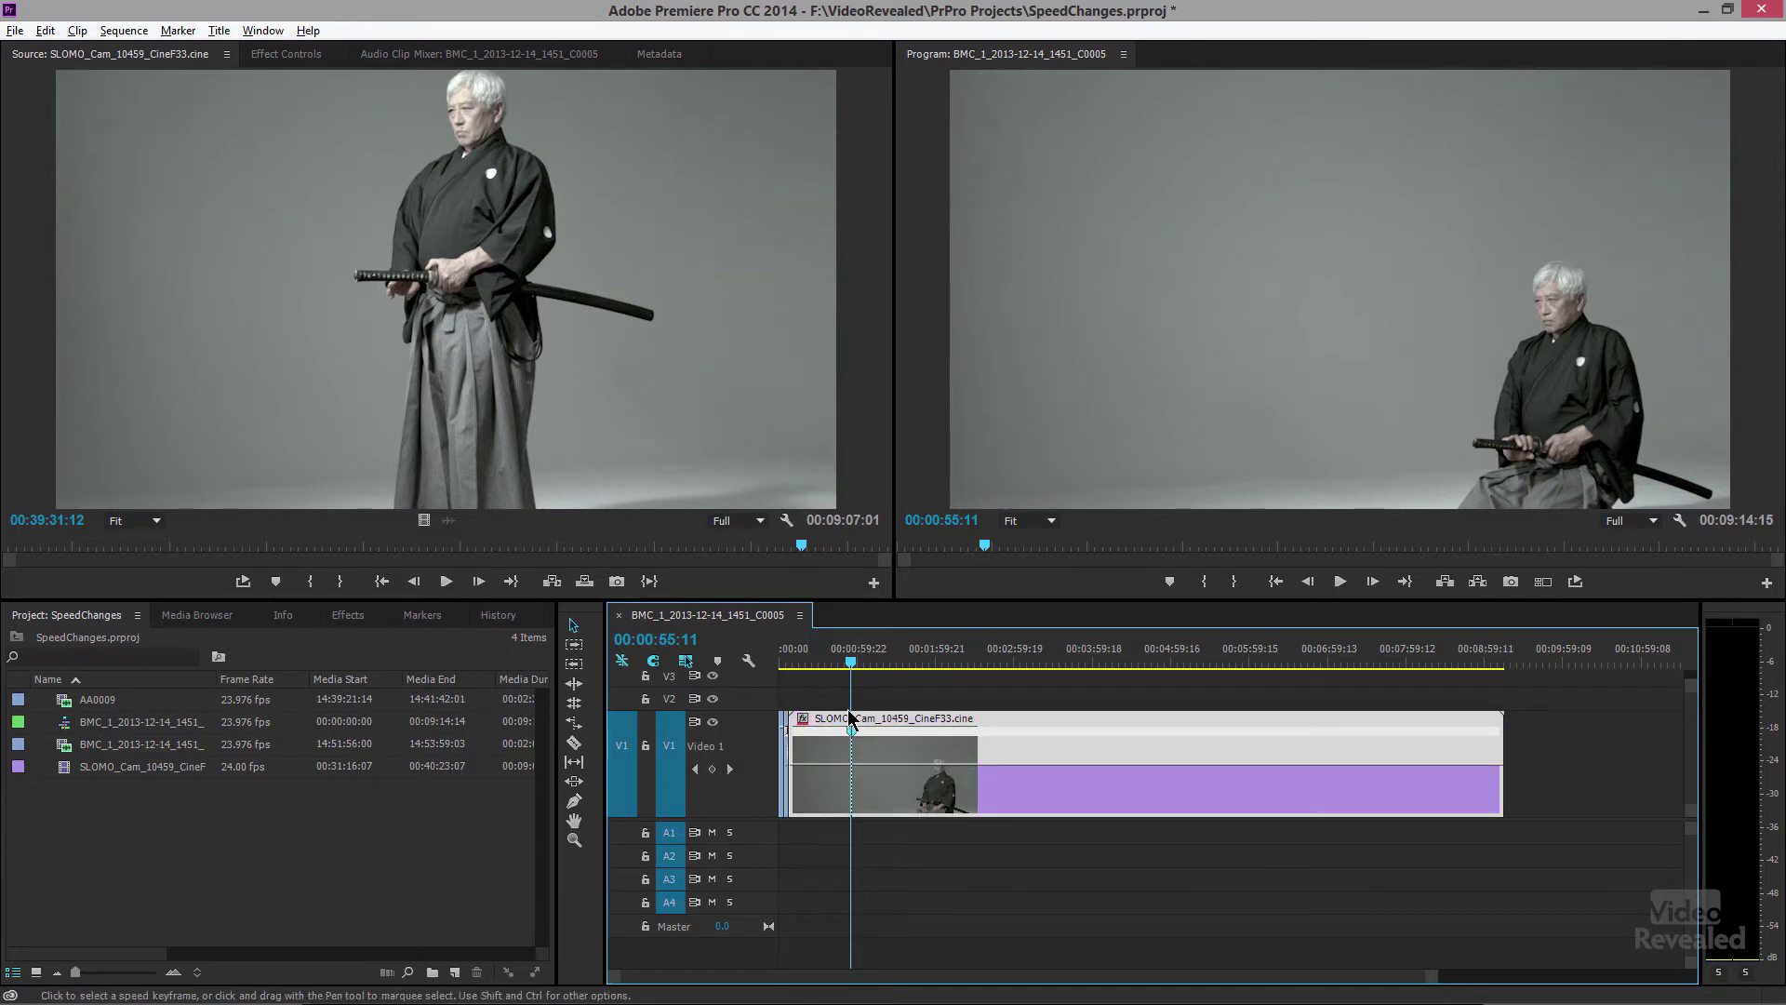
{"action": "left_click_drag", "start_coordinate": [855, 668], "coordinate": [915, 670]}
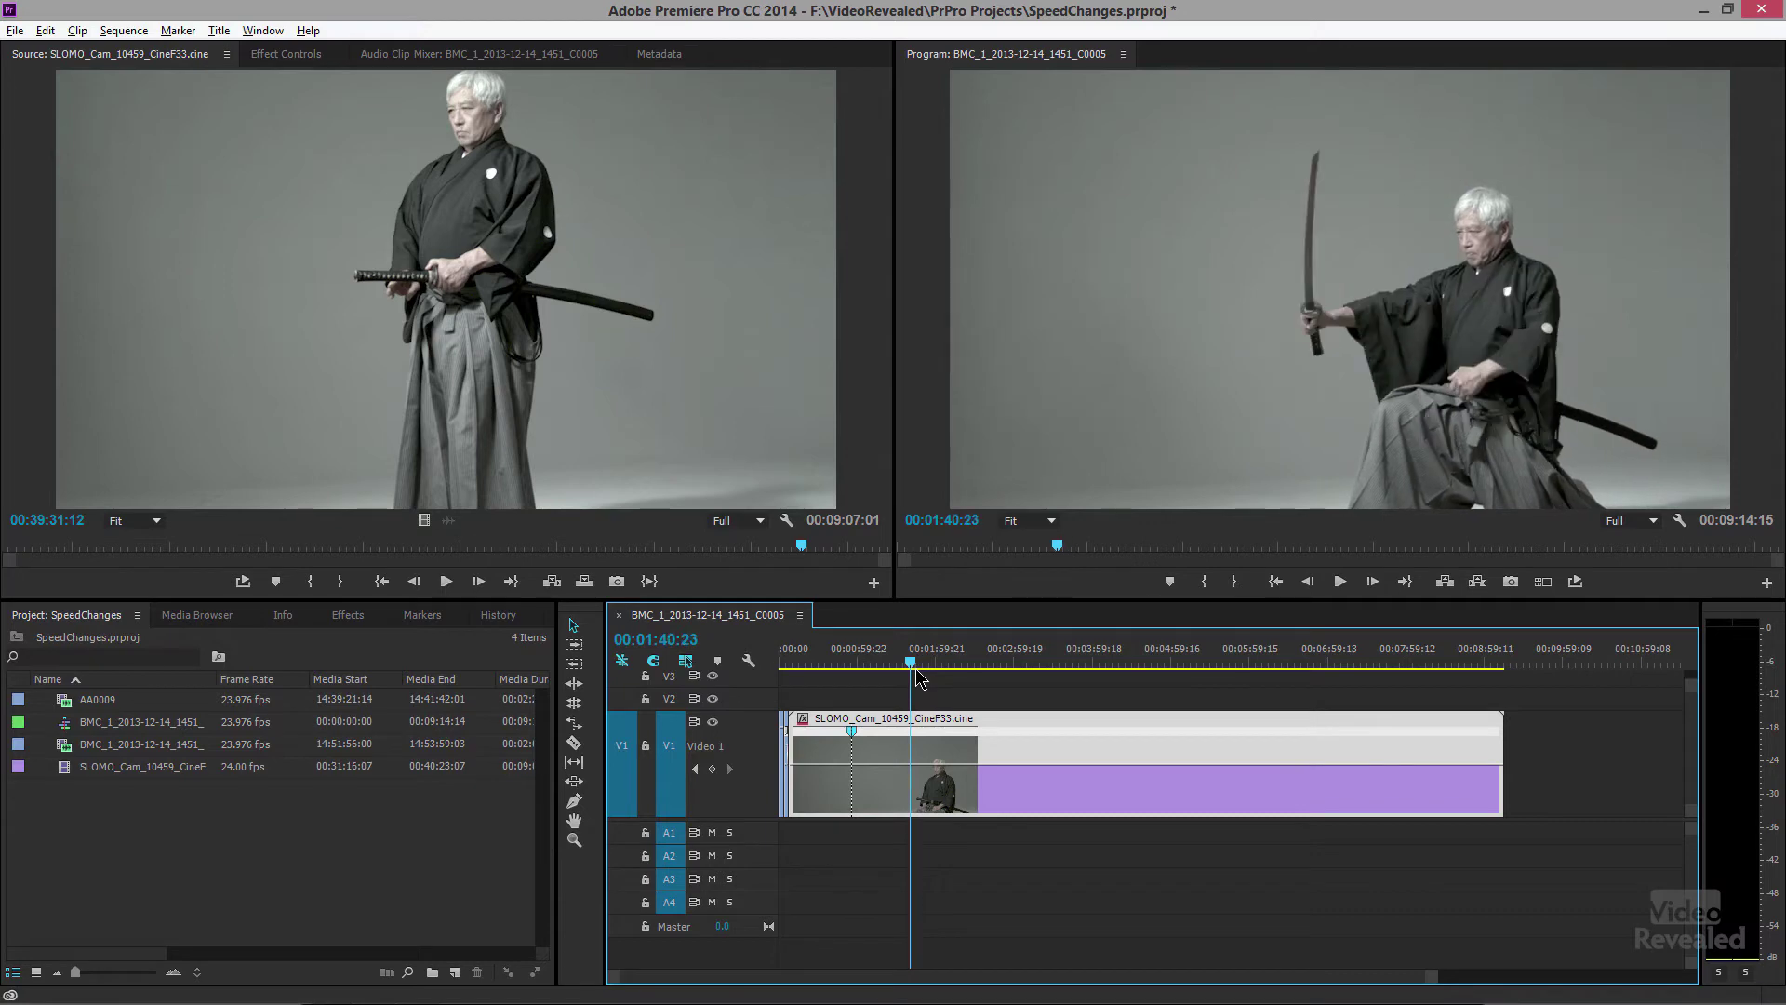
{"action": "left_click", "coordinate": [912, 771], "text": "ctrl"}
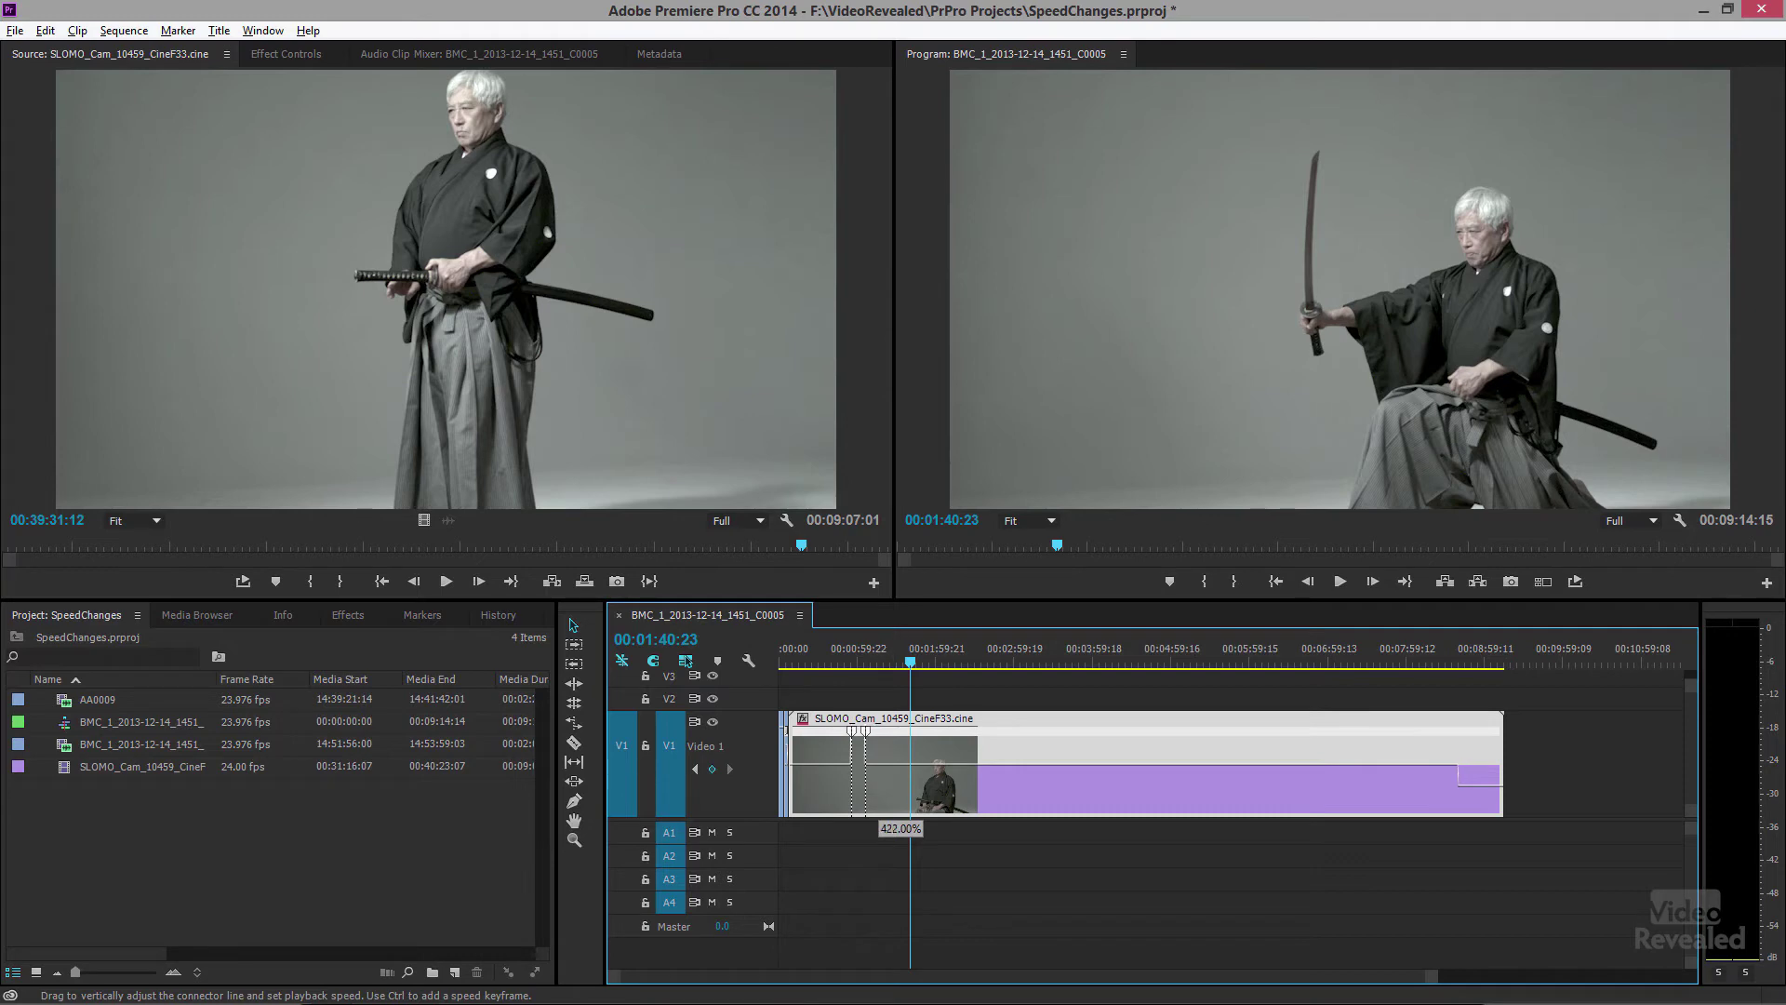
- Raise the samurai clip's section after the keyframe to 1000% speed, checking it with playback
{"action": "left_click_drag", "start_coordinate": [901, 765], "coordinate": [900, 783]}
{"action": "left_click_drag", "start_coordinate": [872, 664], "coordinate": [841, 663]}
{"action": "key", "text": "space"}
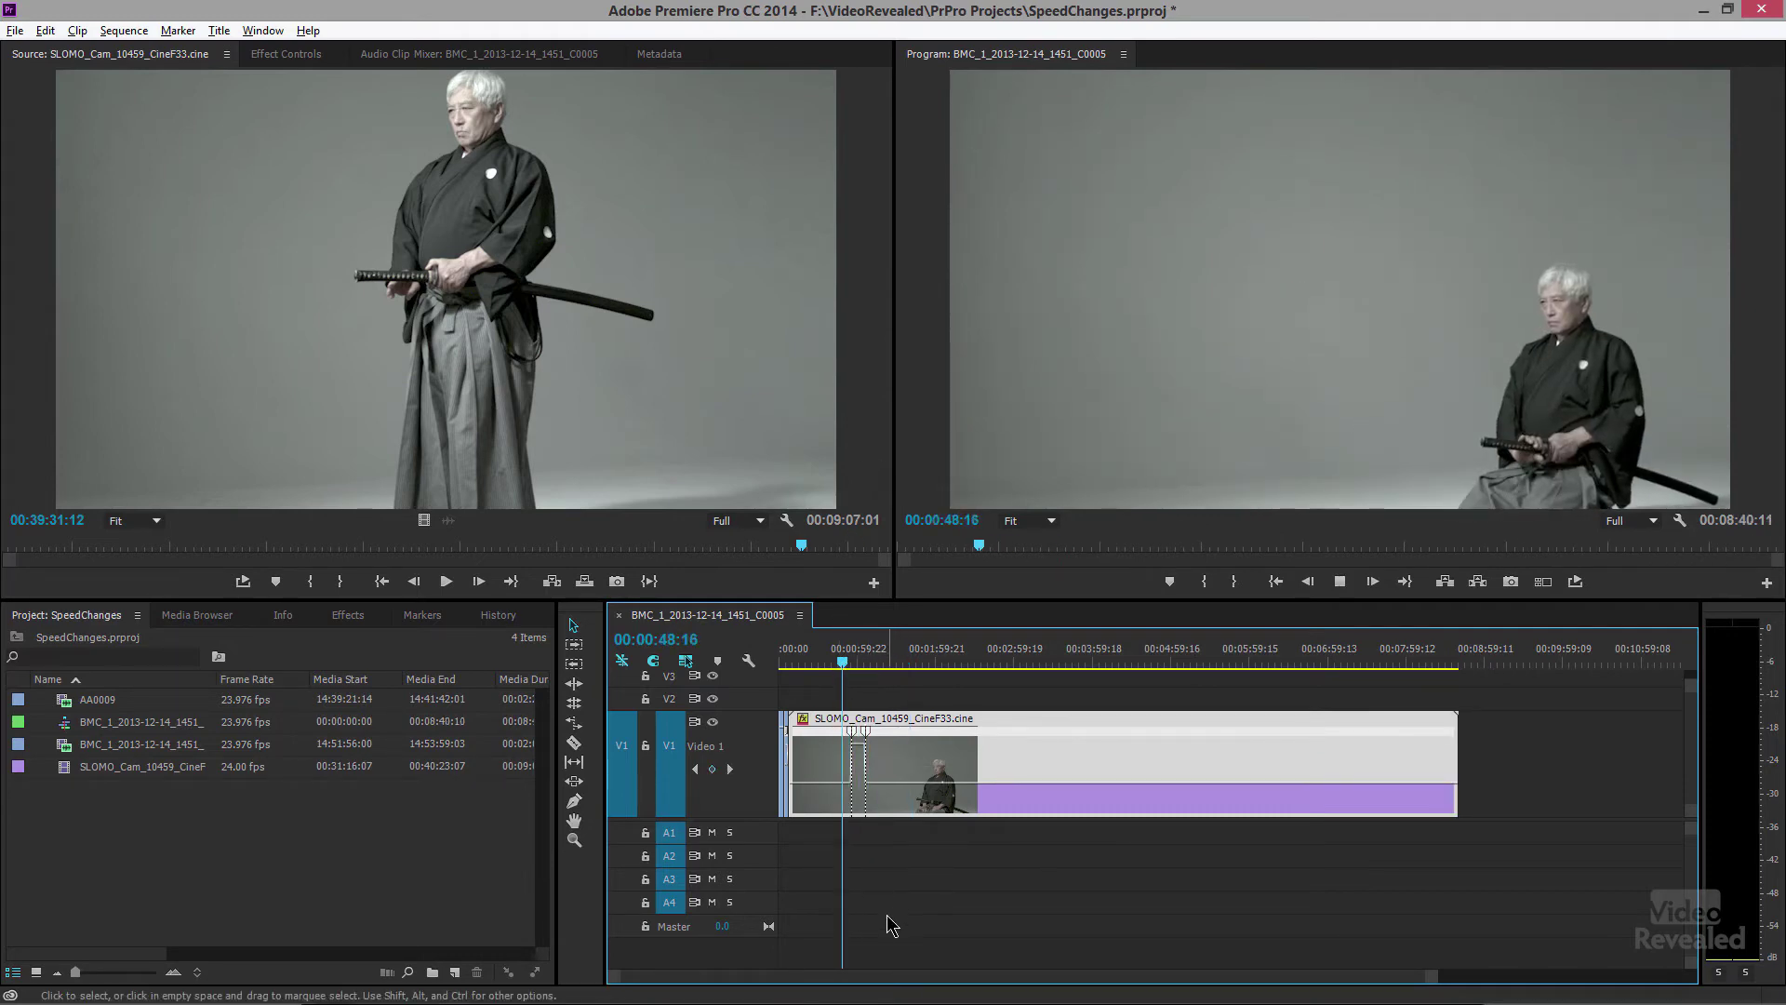
{"action": "key", "text": "equal"}
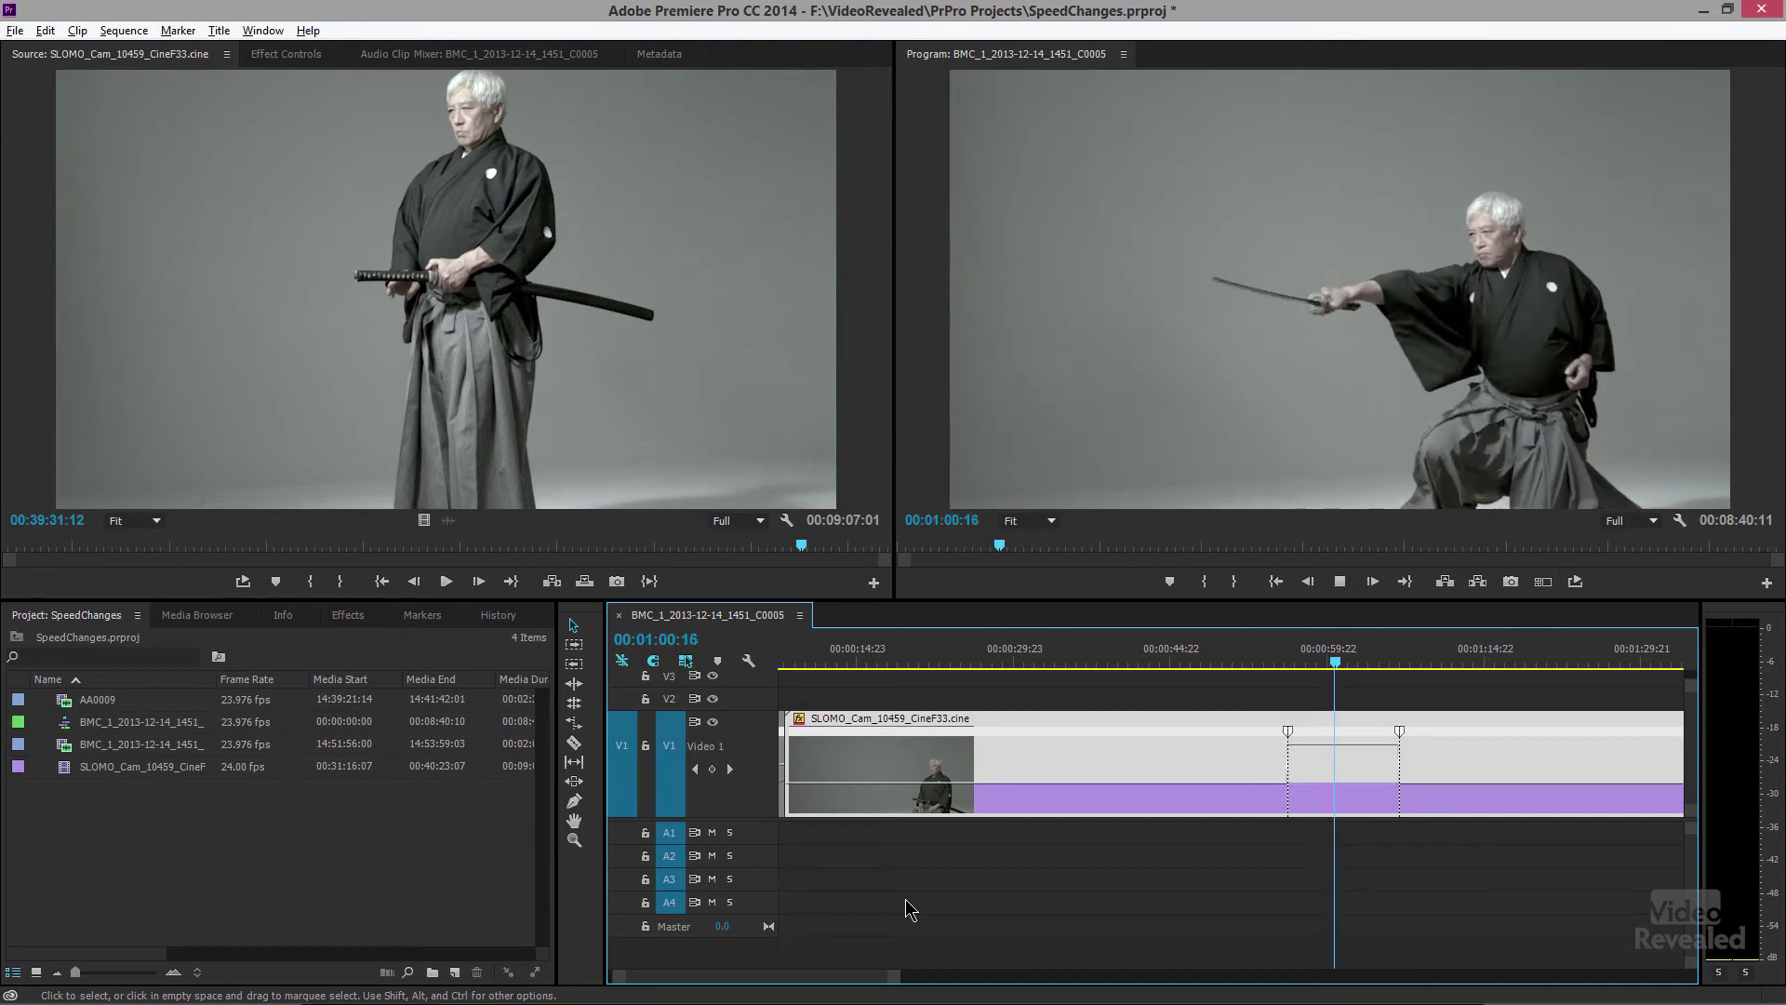
{"action": "key", "text": "space"}
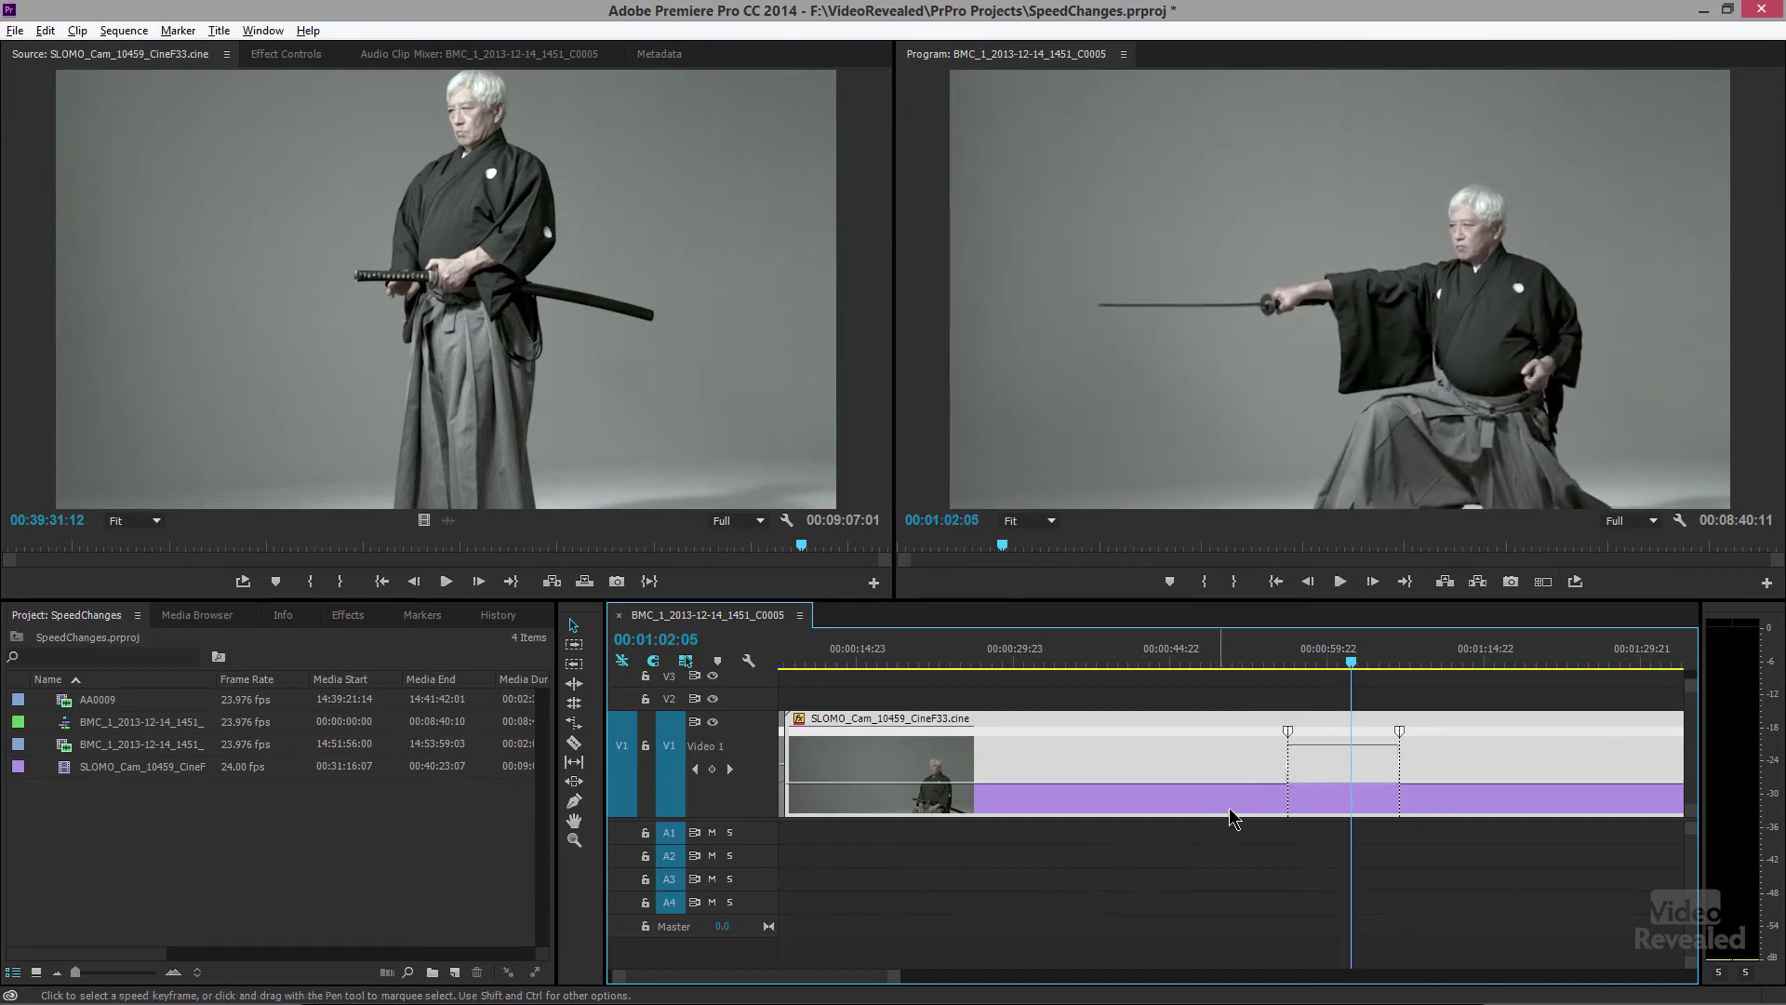
{"action": "left_click_drag", "start_coordinate": [1337, 750], "coordinate": [1336, 747]}
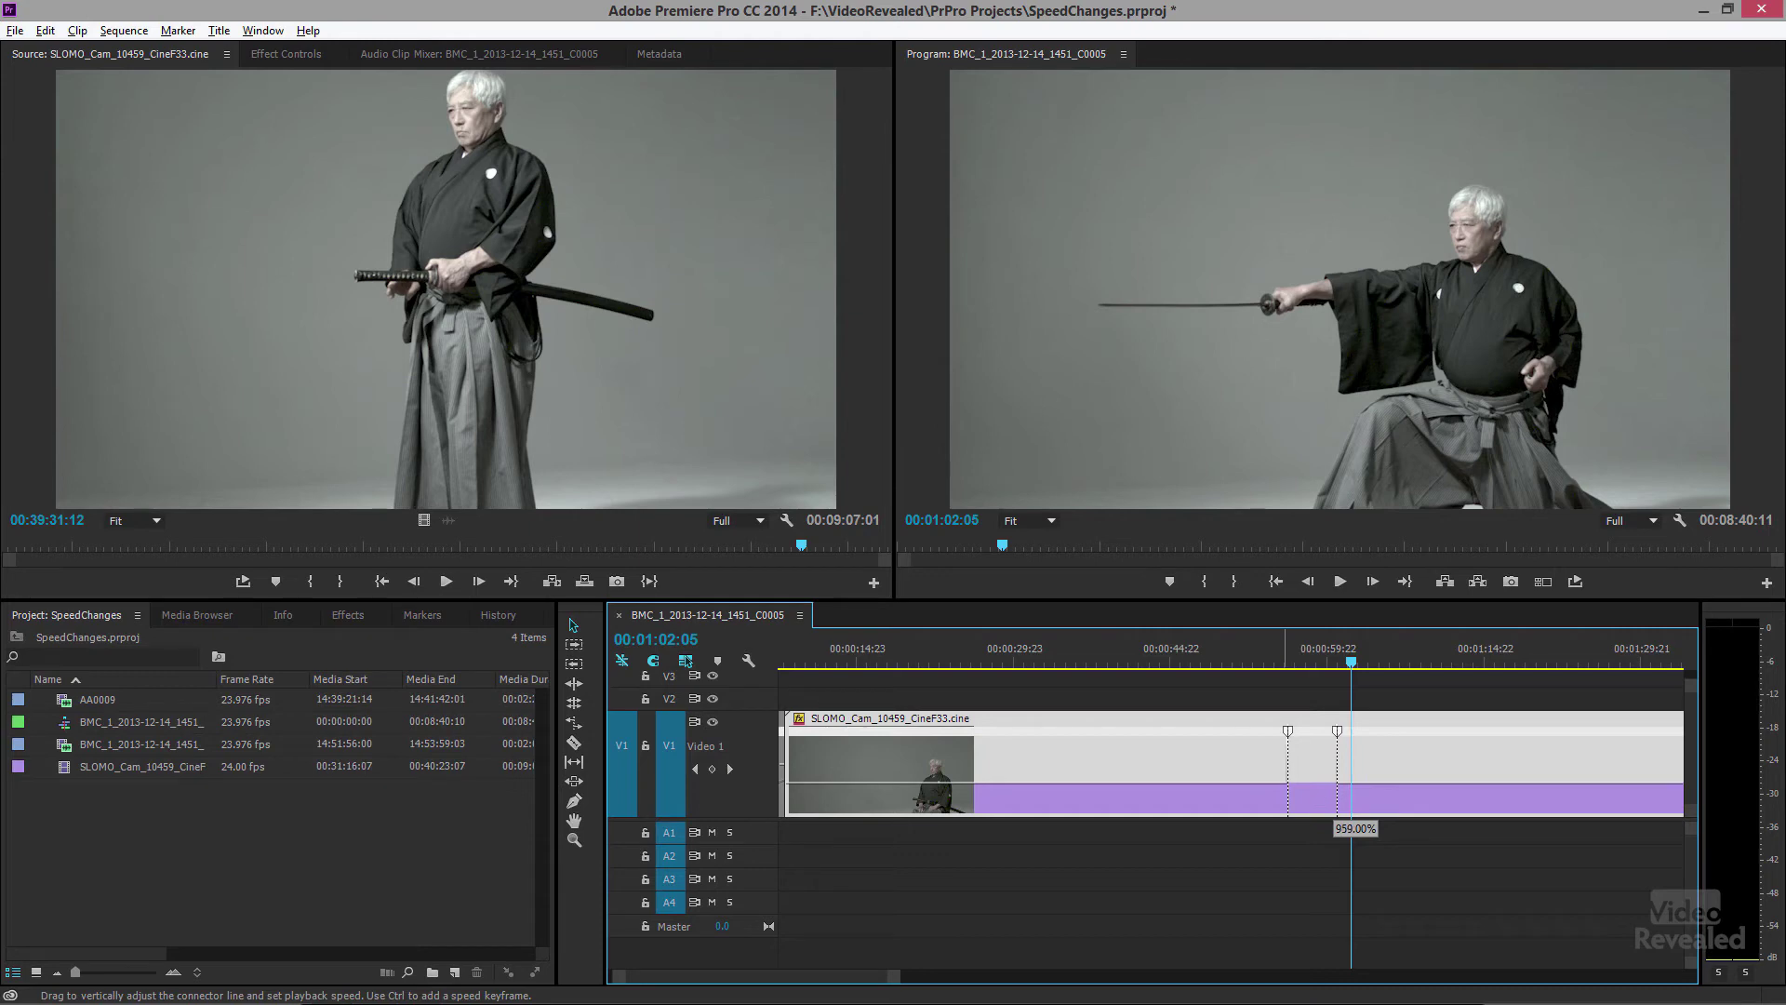
{"action": "left_click_drag", "start_coordinate": [1311, 784], "coordinate": [1311, 786]}
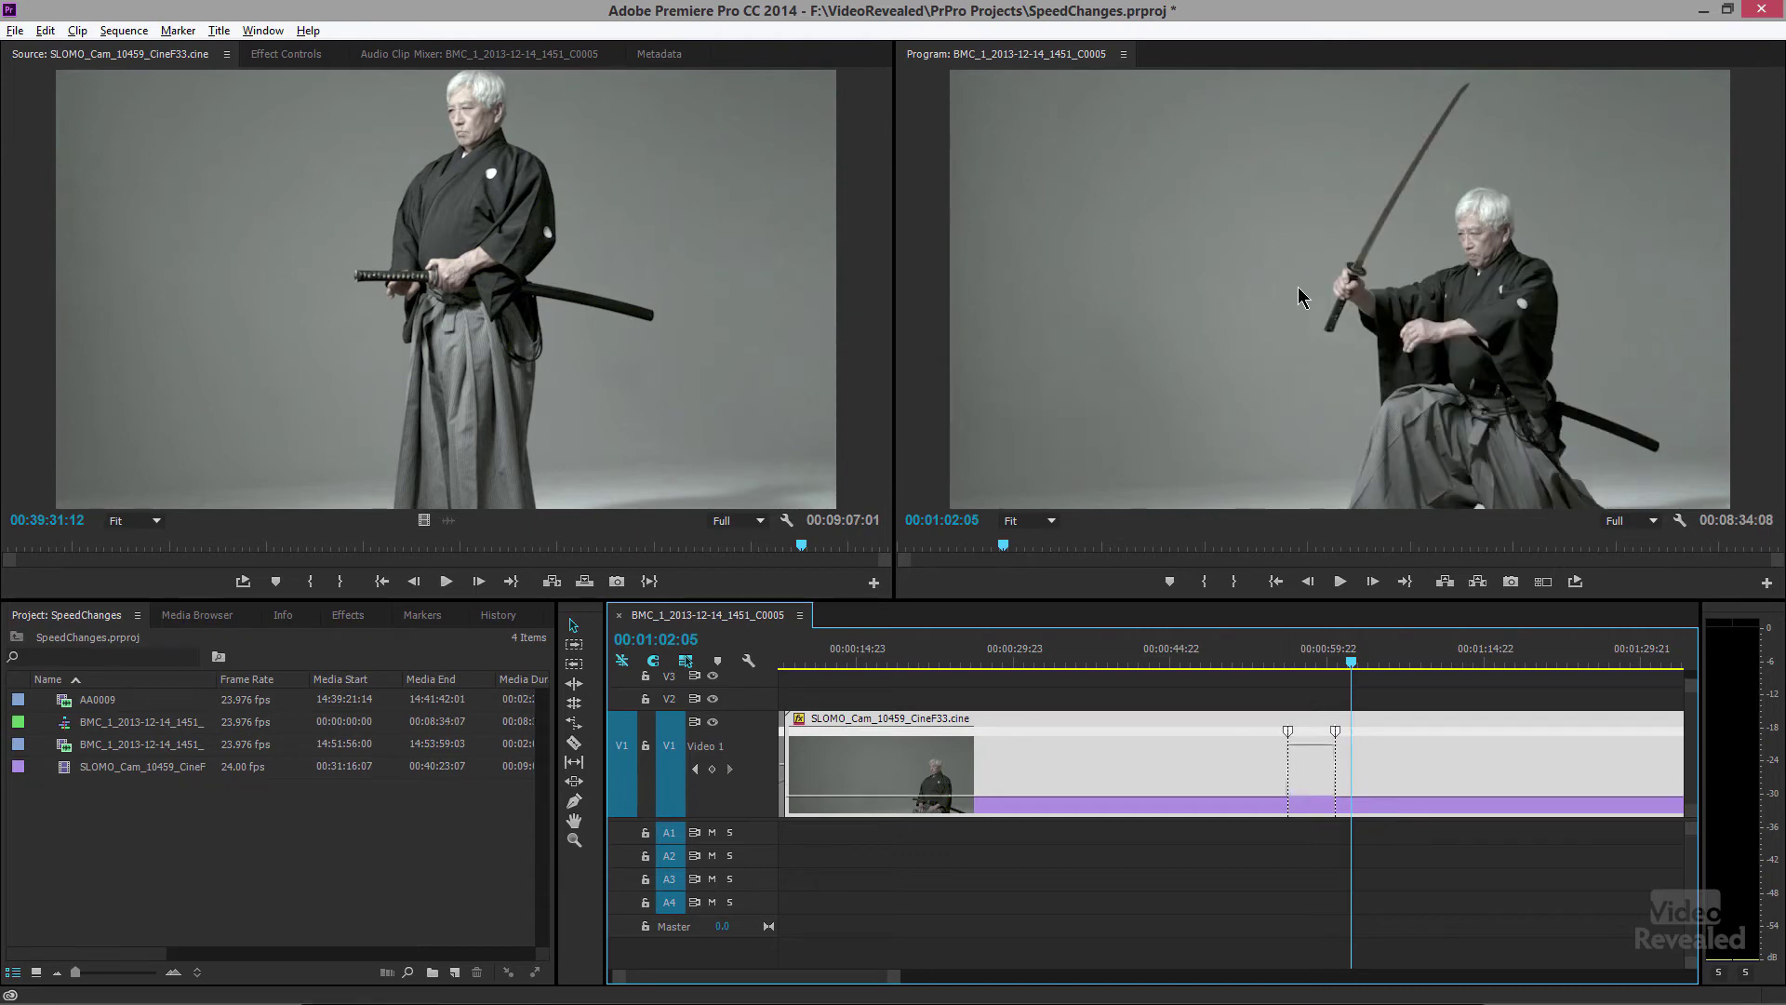
{"action": "left_click_drag", "start_coordinate": [1307, 651], "coordinate": [1245, 652]}
- Play back the 1000% section, then view the samurai clip's Effect Controls with Time Remapping
{"action": "key", "text": "space"}
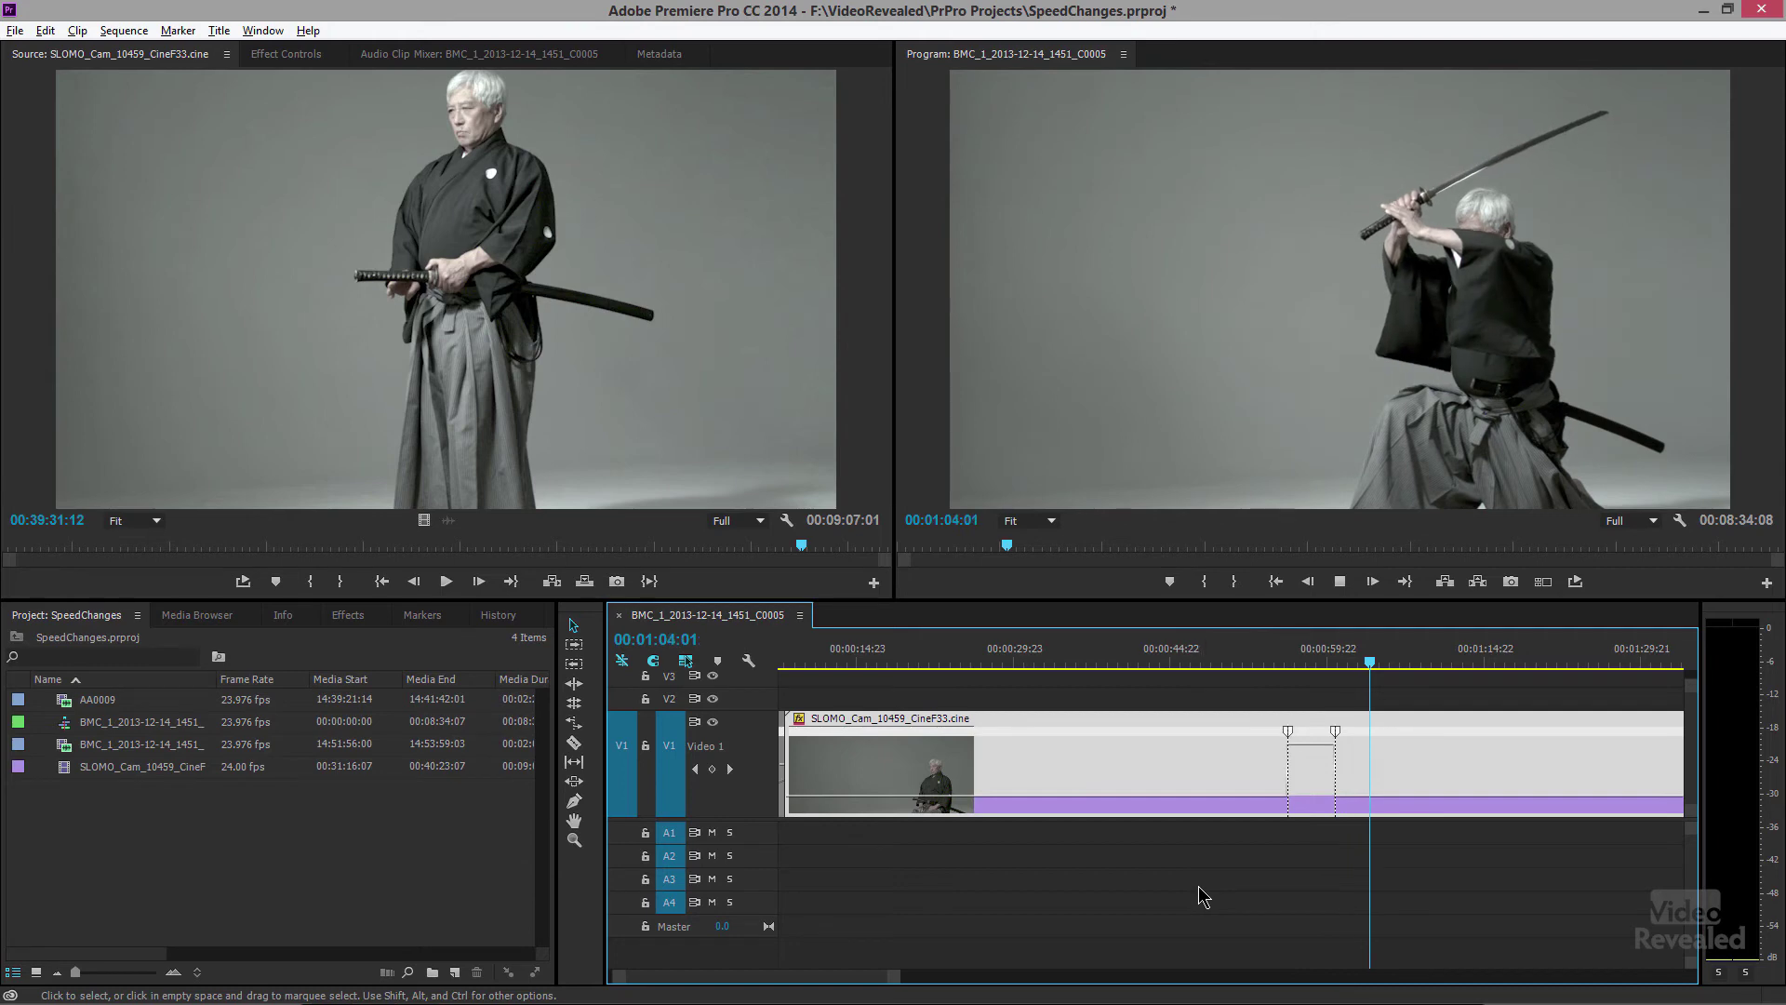
{"action": "key", "text": "space"}
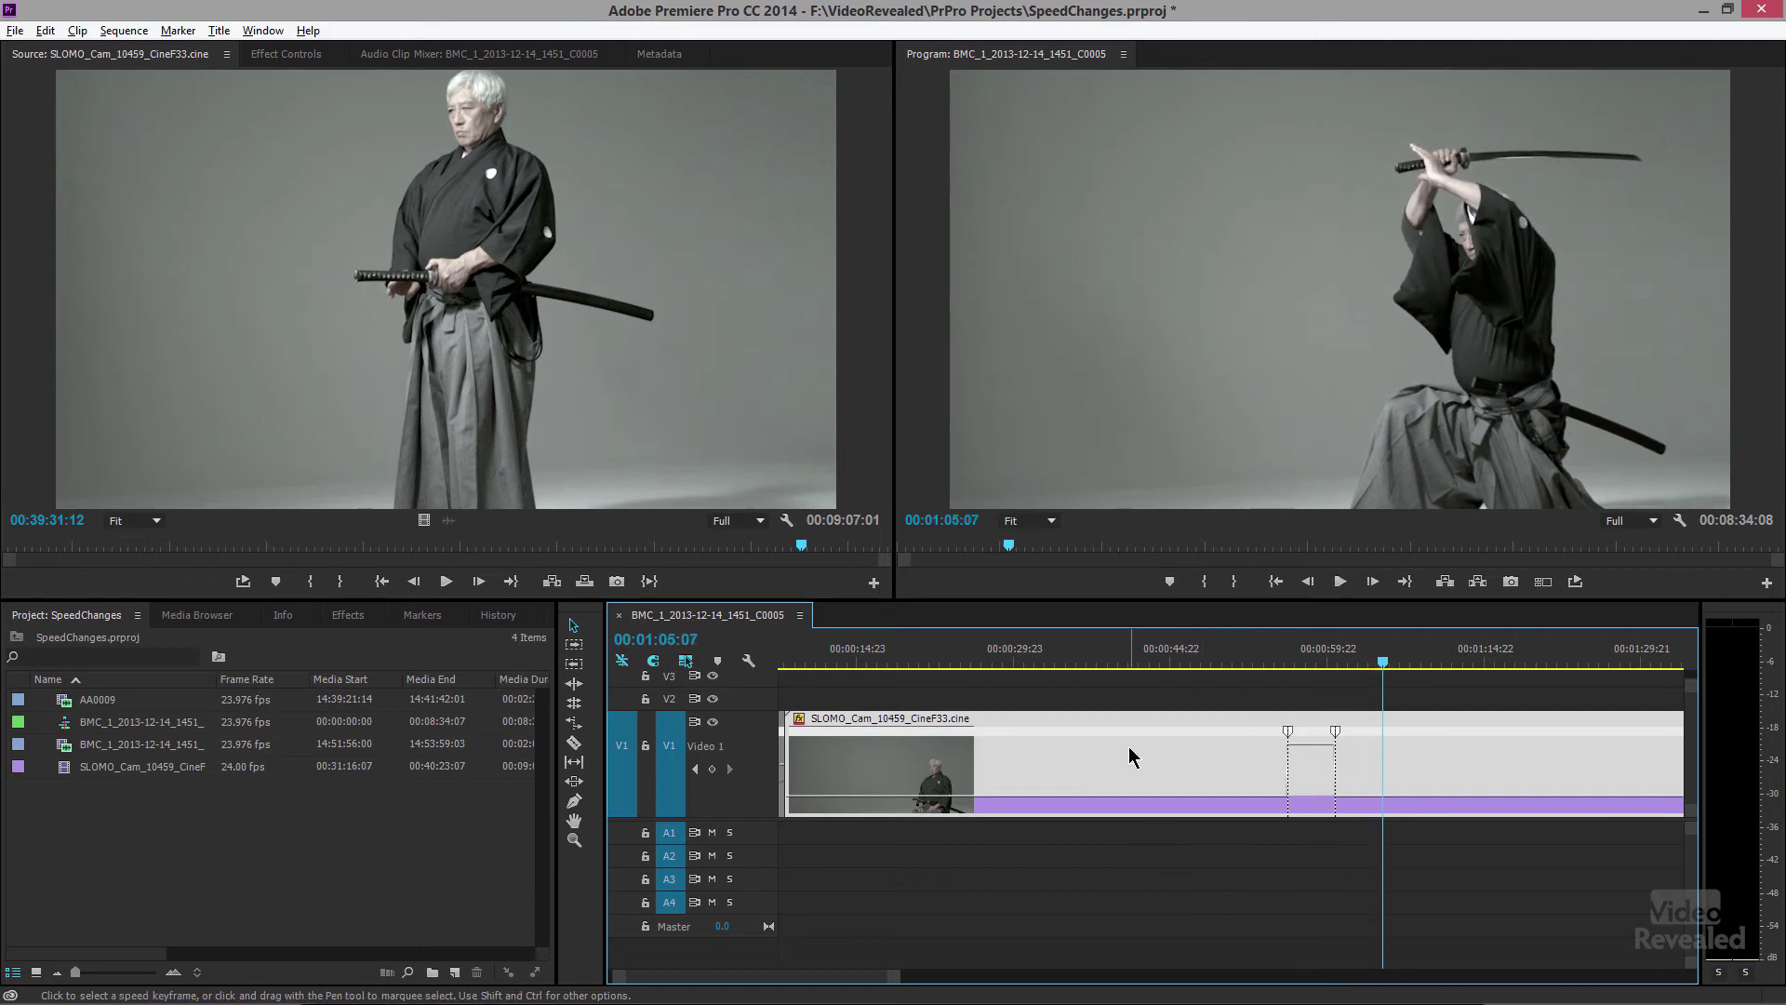
{"action": "left_click", "coordinate": [284, 54]}
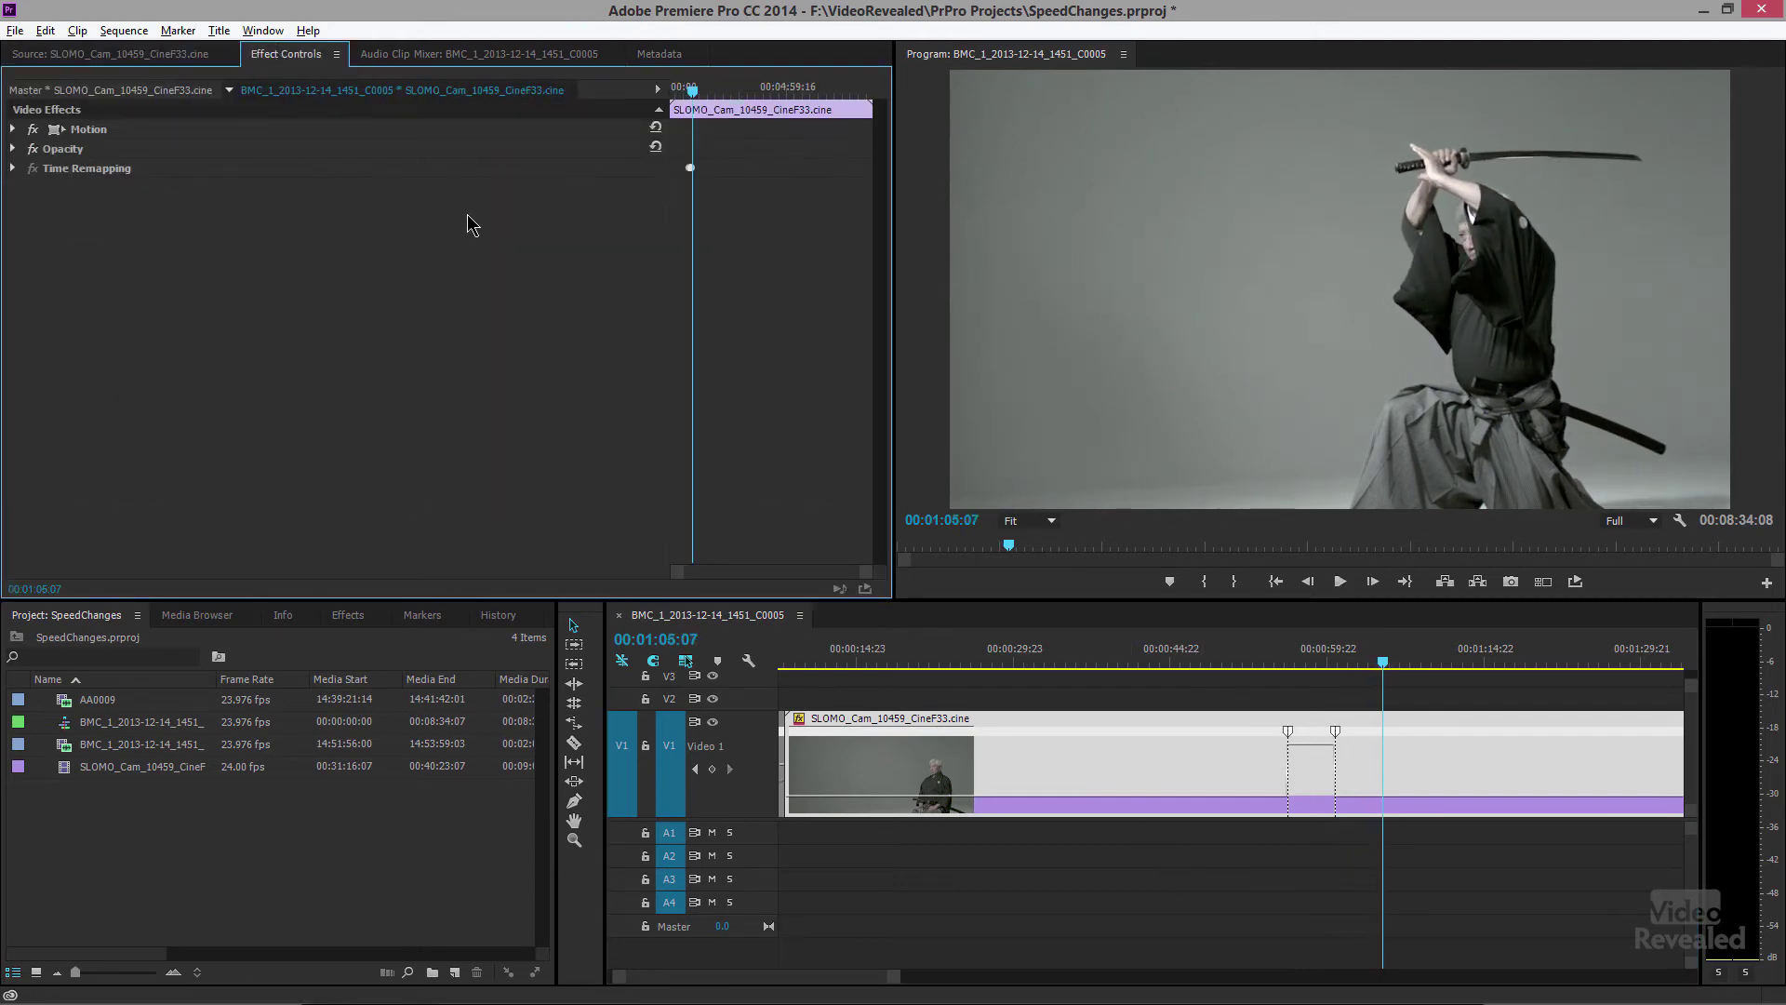
- Return to the earlier Speed keyframe and pull its halves apart into a gradual ramp to 1000%
{"action": "left_click_drag", "start_coordinate": [859, 583], "coordinate": [765, 571]}
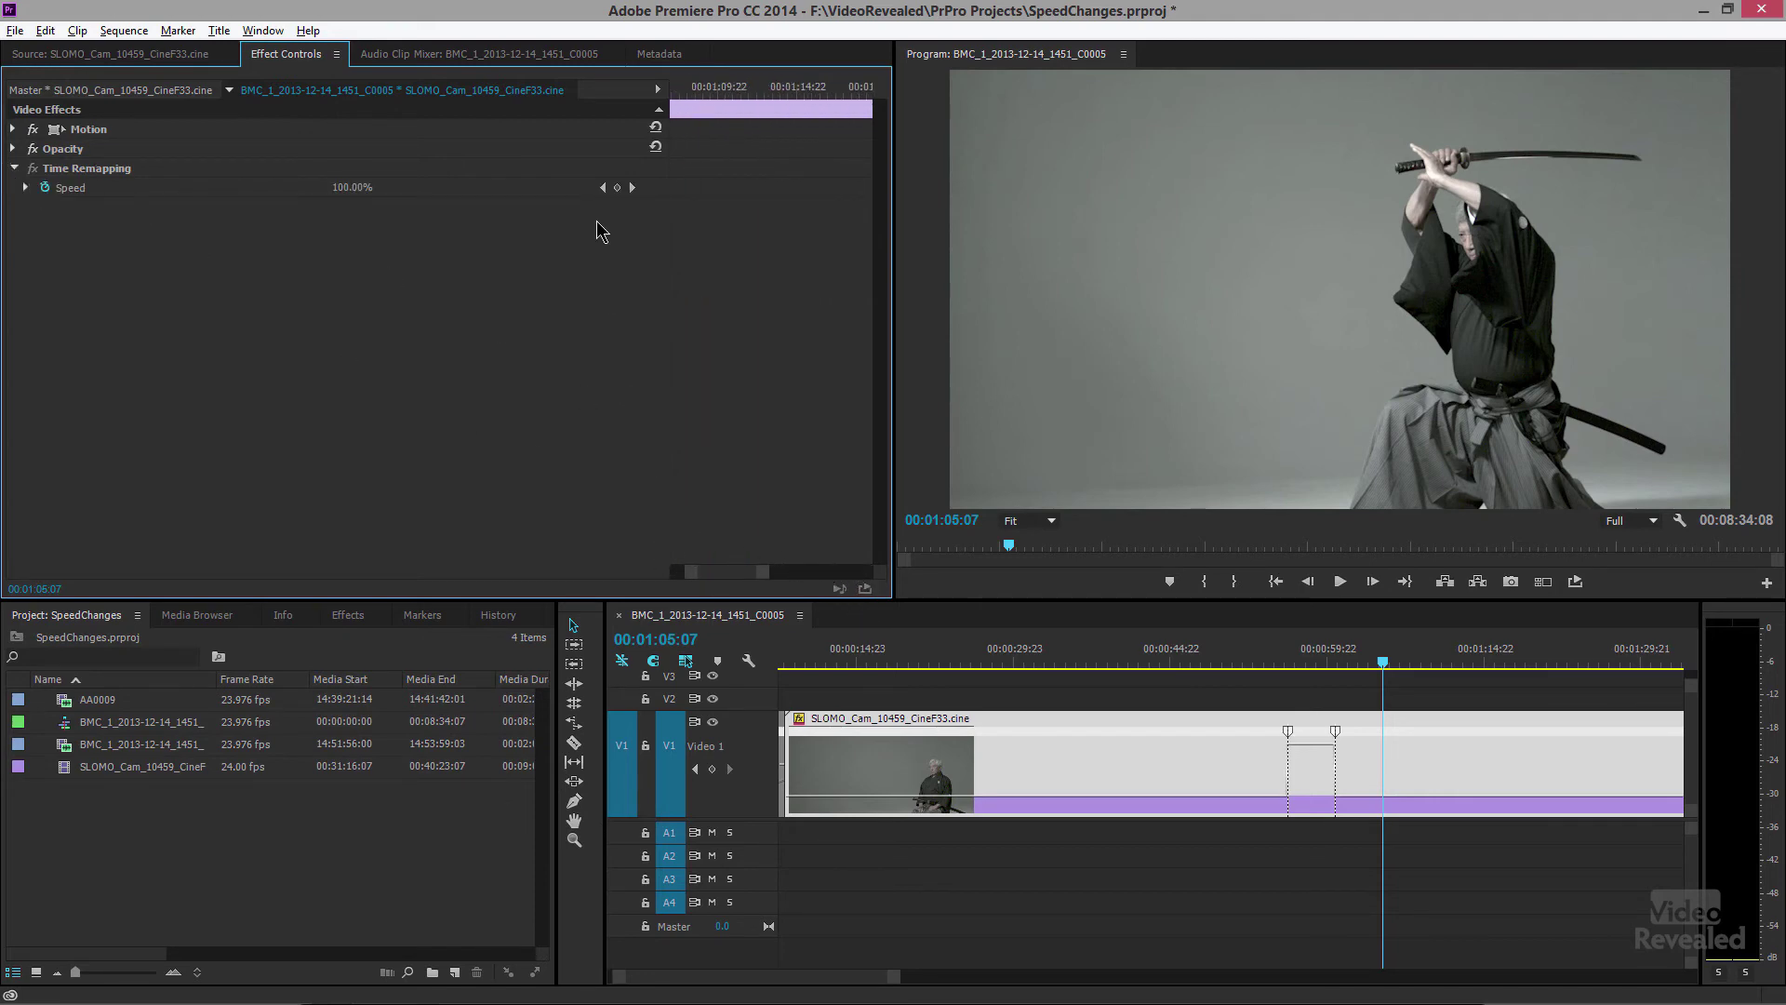
{"action": "left_click", "coordinate": [602, 188]}
{"action": "left_click", "coordinate": [602, 189]}
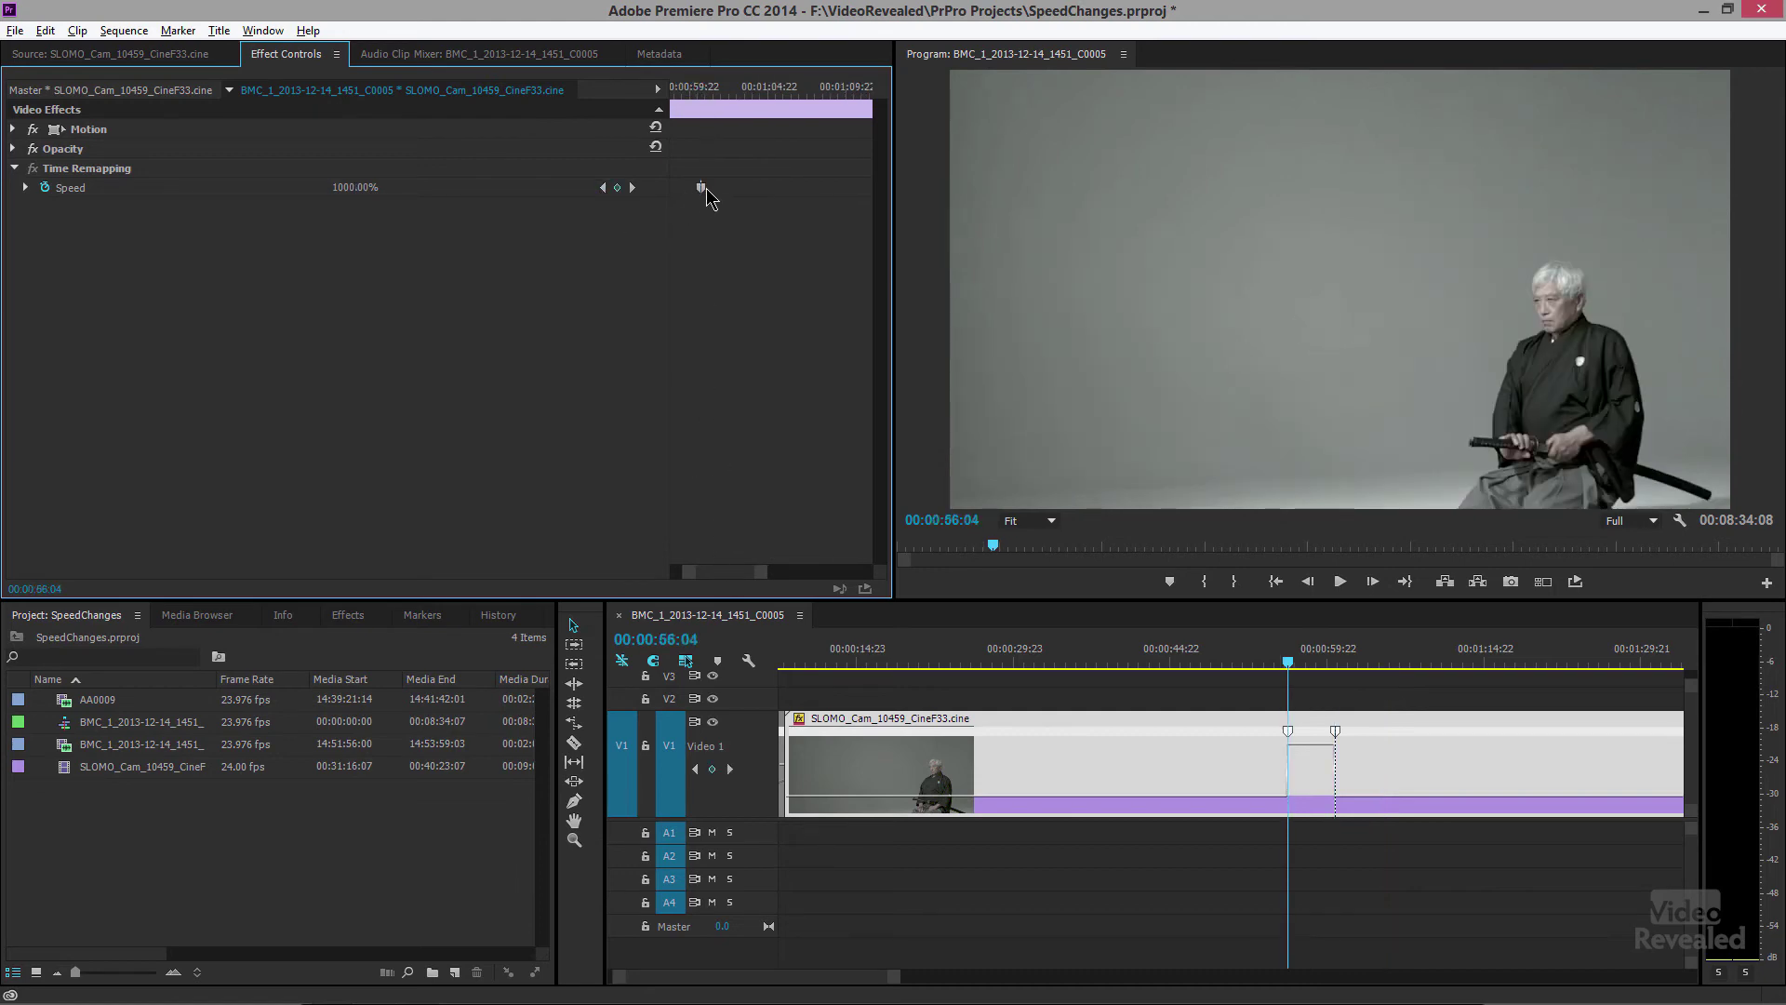
{"action": "left_click_drag", "start_coordinate": [703, 188], "coordinate": [754, 190]}
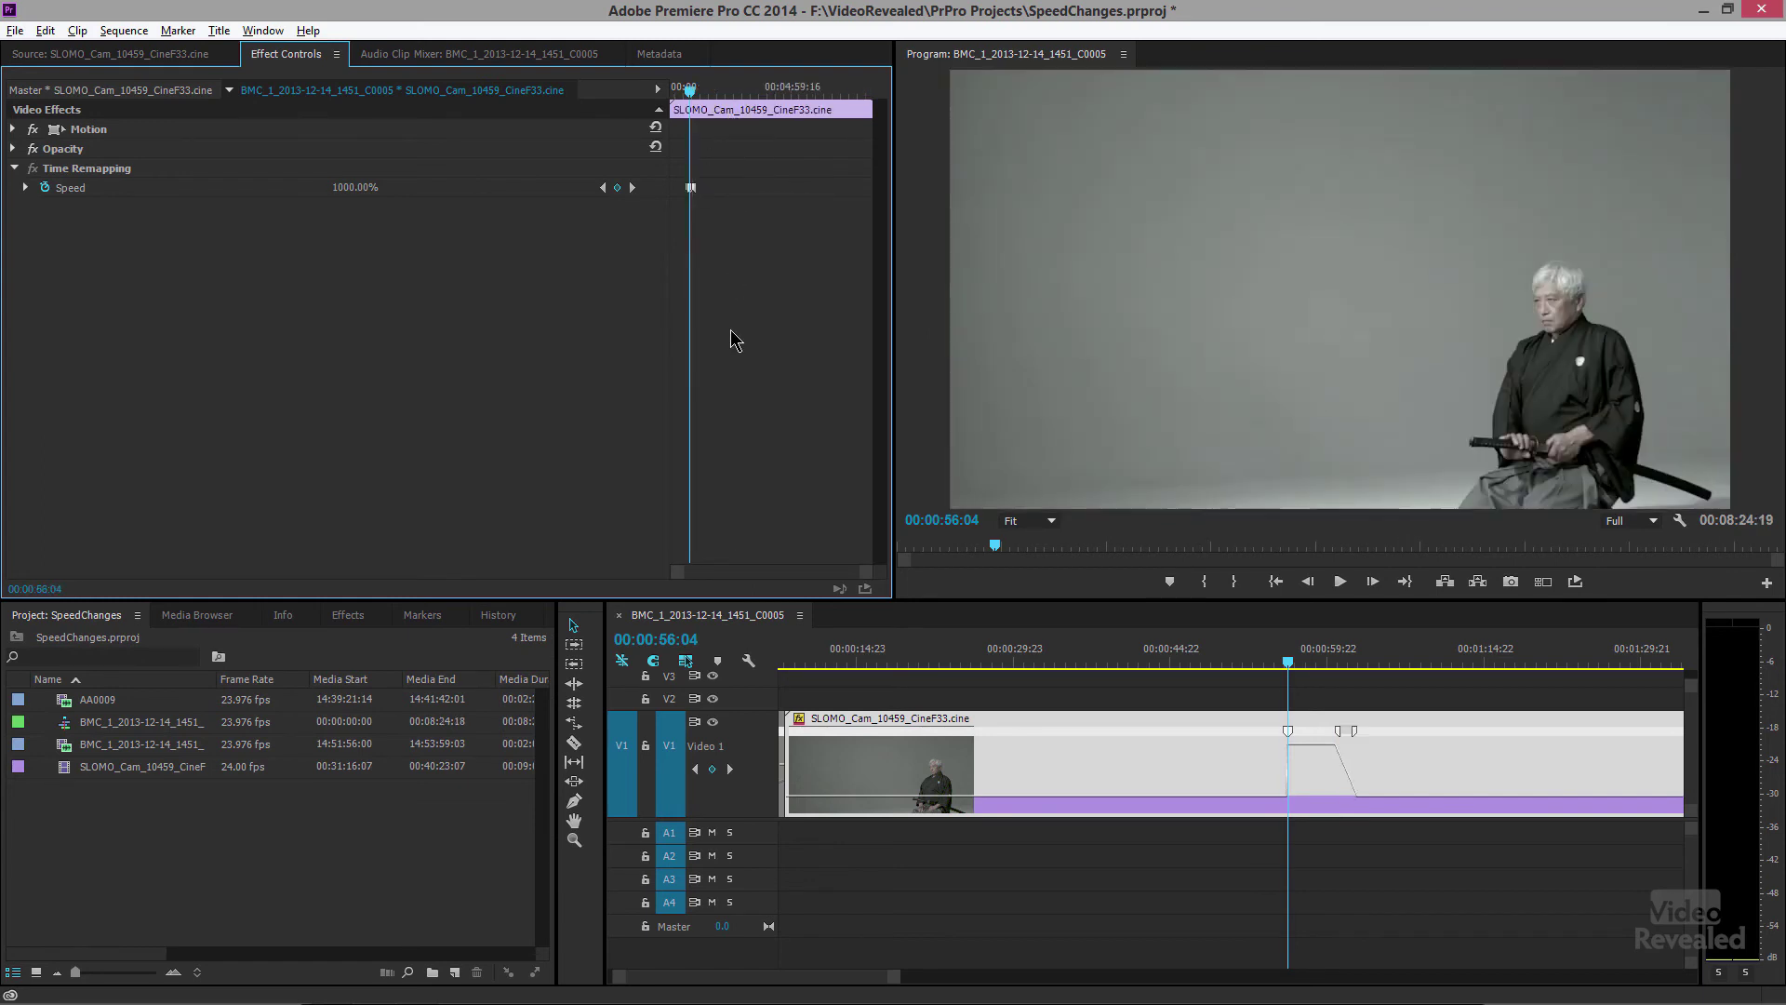
{"action": "left_click_drag", "start_coordinate": [868, 580], "coordinate": [809, 565]}
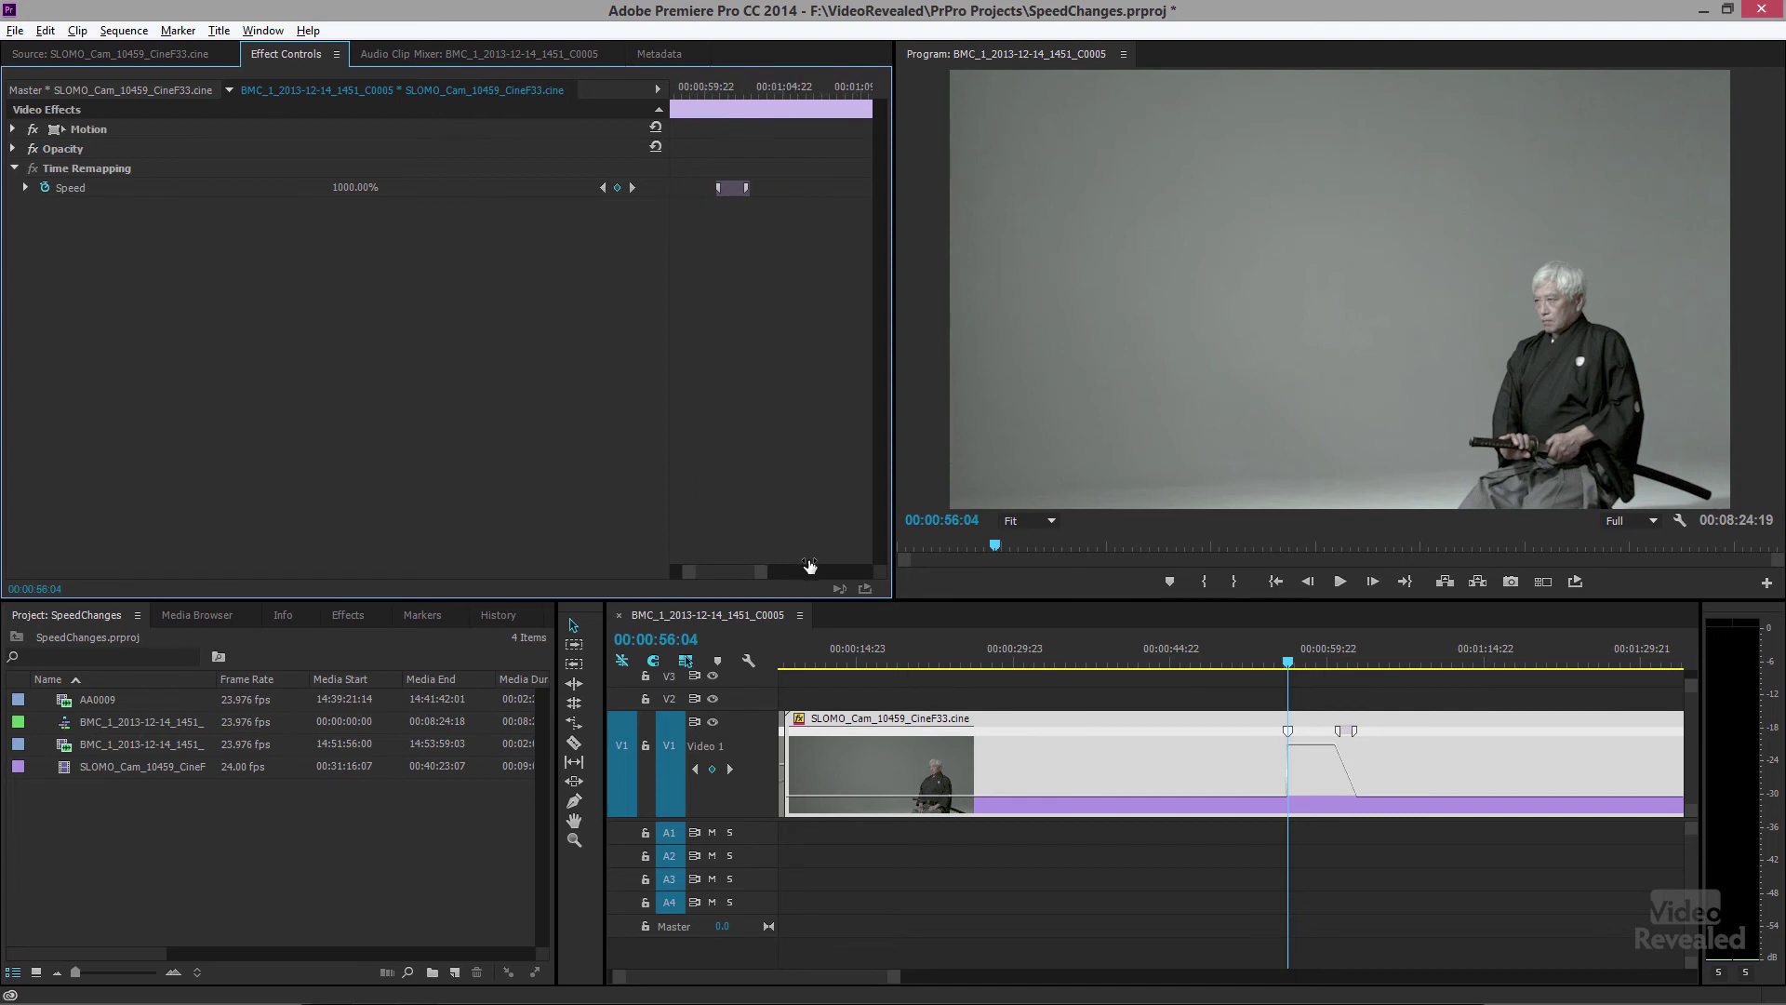